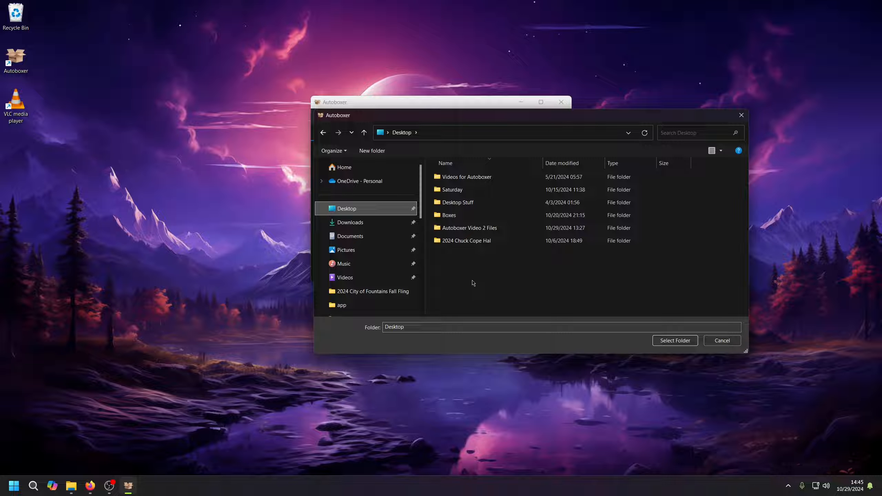
Create a desktop folder named "Friday Pony Express" and select it as the box directory.
right_click(471, 274)
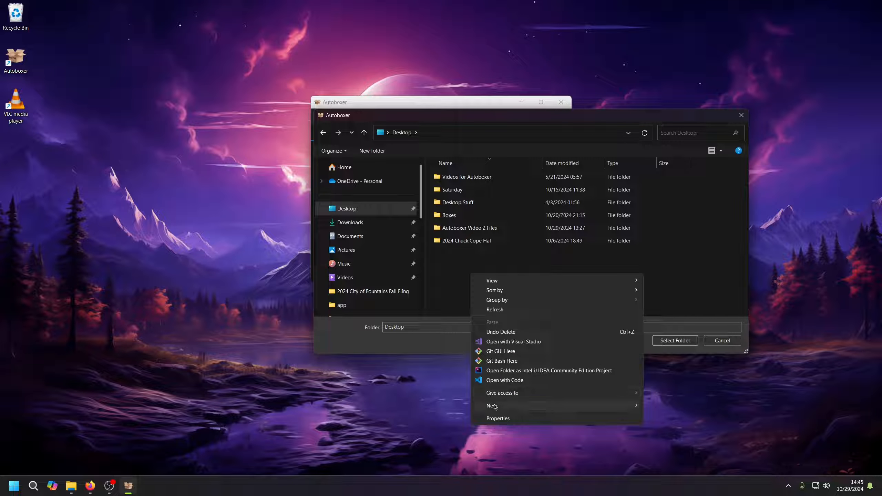
mouse_move(494, 406)
click(710, 407)
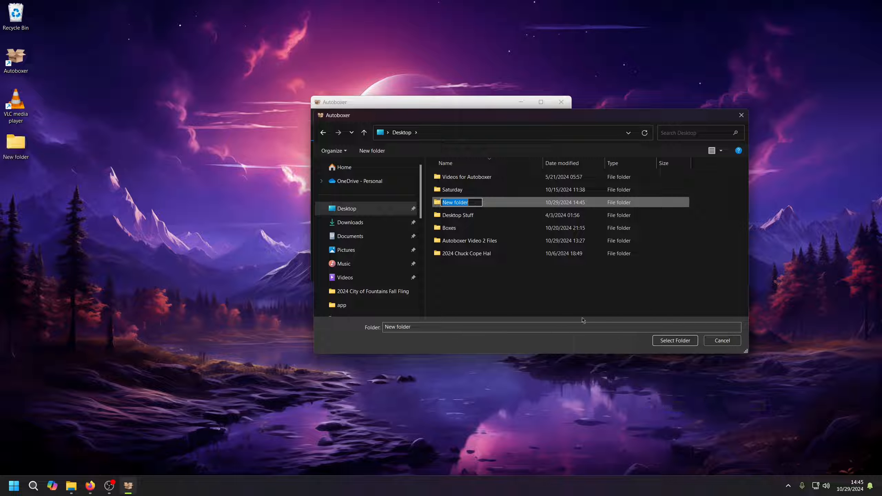
text(Friday Pony Express)
key(Return)
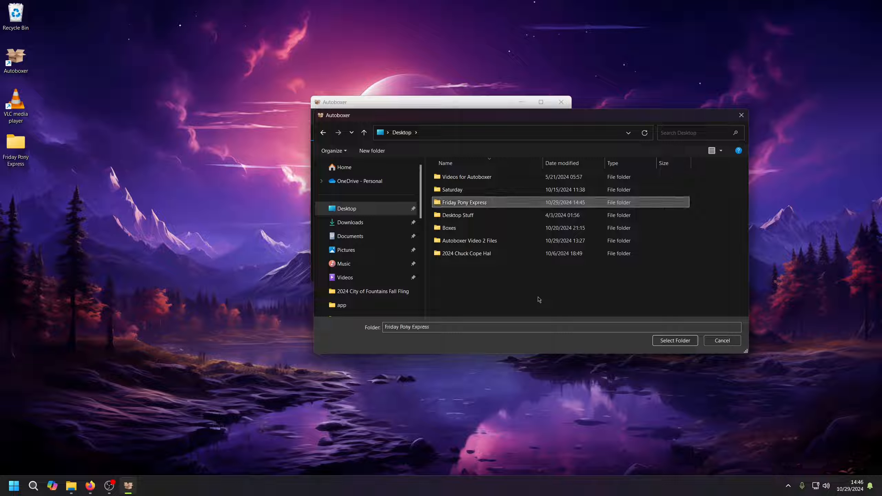
click(678, 341)
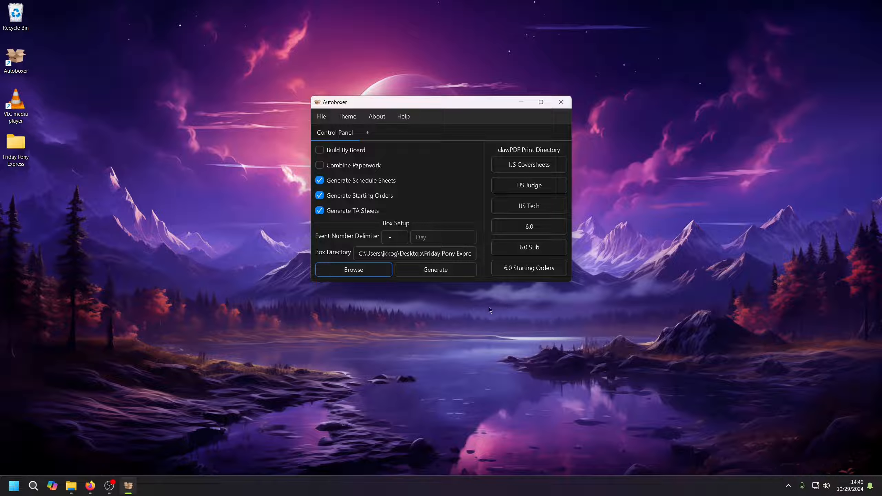
Set the box setup day to Friday, keeping the hyphen as the event number delimiter.
click(442, 238)
text(Friday)
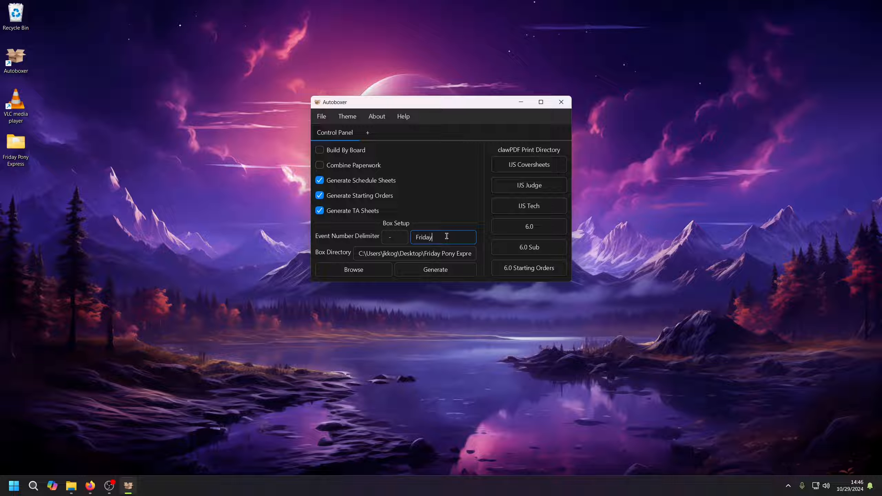
click(398, 239)
click(355, 240)
Add a Rink 1 page and place the 2024 Pony Express 104 spreadsheet in Firefox beside the Autoboxer window.
click(368, 133)
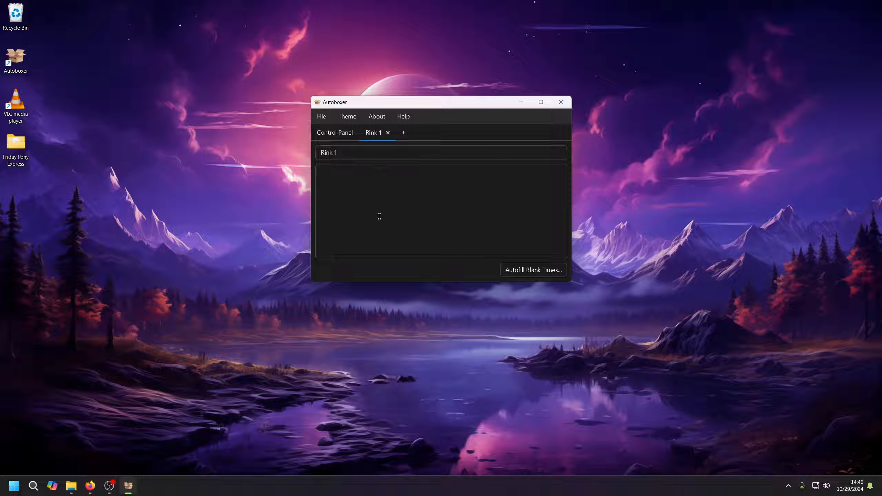
drag(431, 102, 192, 109)
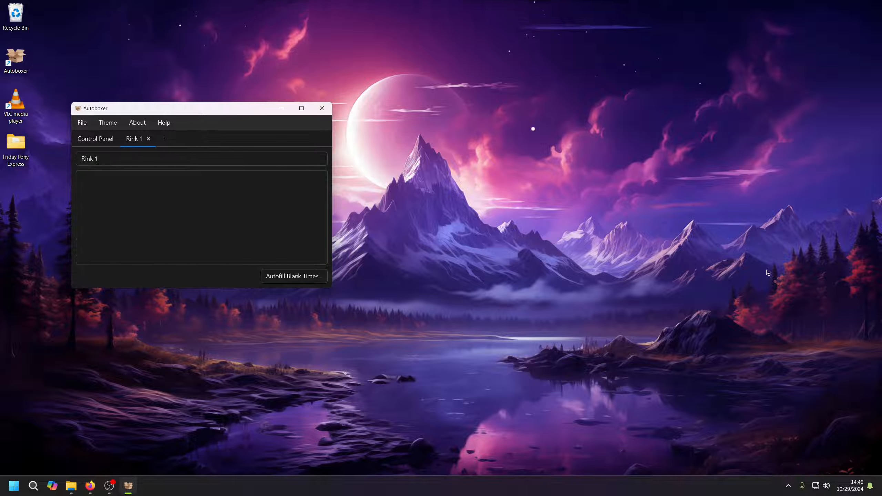
key(alt+Tab)
drag(638, 105, 612, 30)
scroll(515, 330, up, 7)
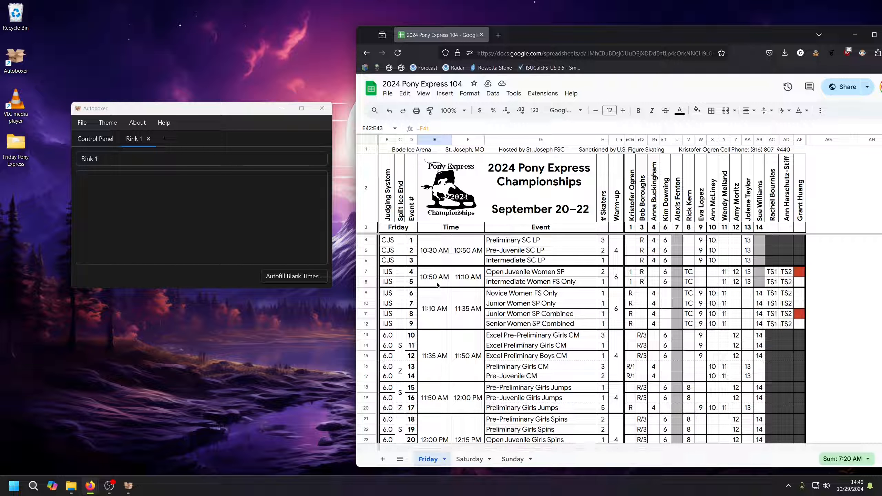
drag(547, 37, 520, 25)
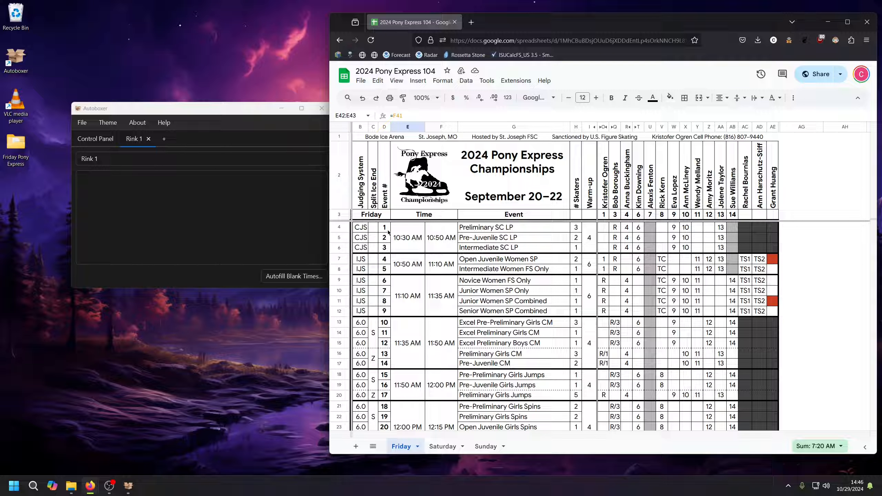
Copy the event numbers, start times and end times in D4:F48 of the Friday sheet into the Rink 1 schedule.
mouse_move(389, 233)
mouse_down()
mouse_move(425, 238)
mouse_move(384, 240)
mouse_move(382, 230)
mouse_up()
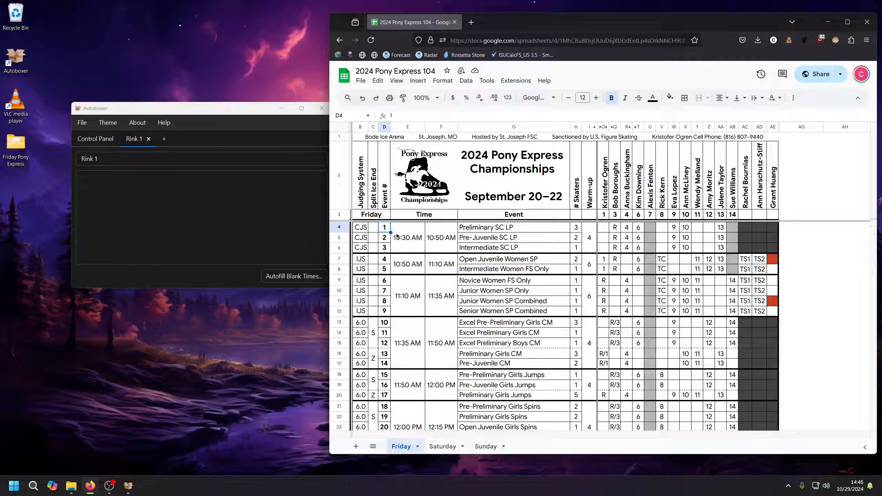
click(399, 237)
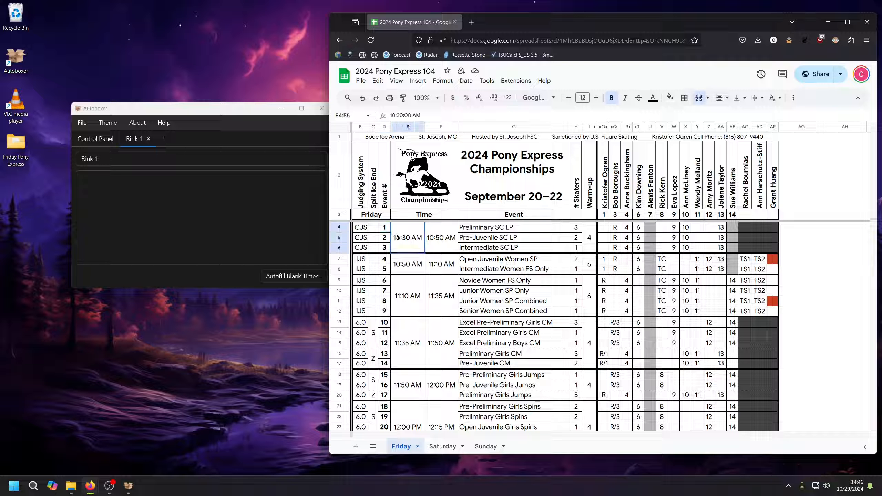
click(436, 245)
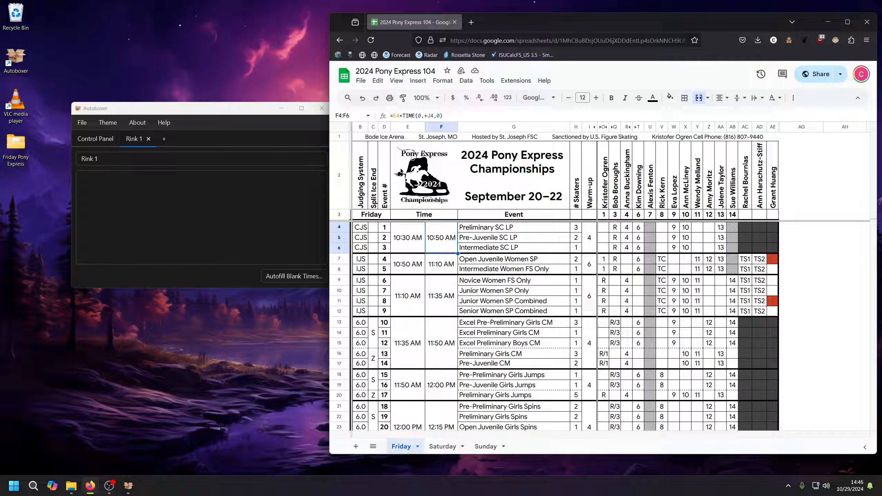
click(396, 245)
click(387, 231)
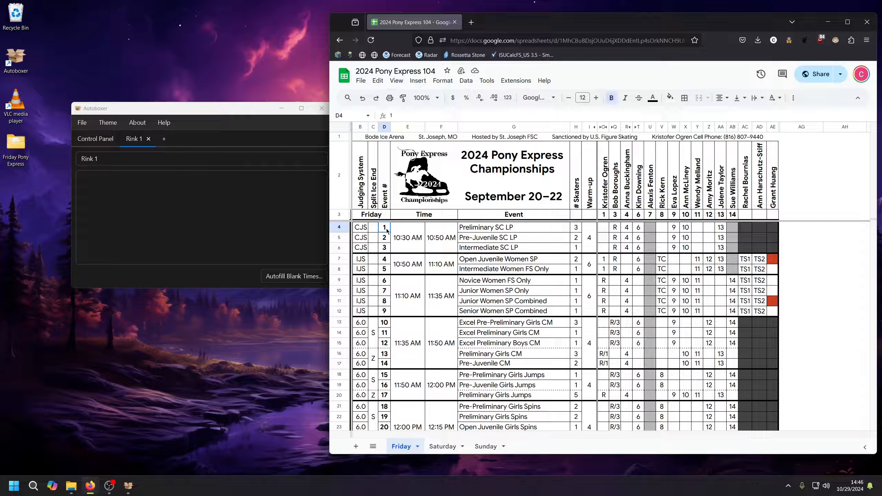
drag(387, 230, 437, 399)
key(ctrl+c)
click(203, 205)
key(ctrl+v)
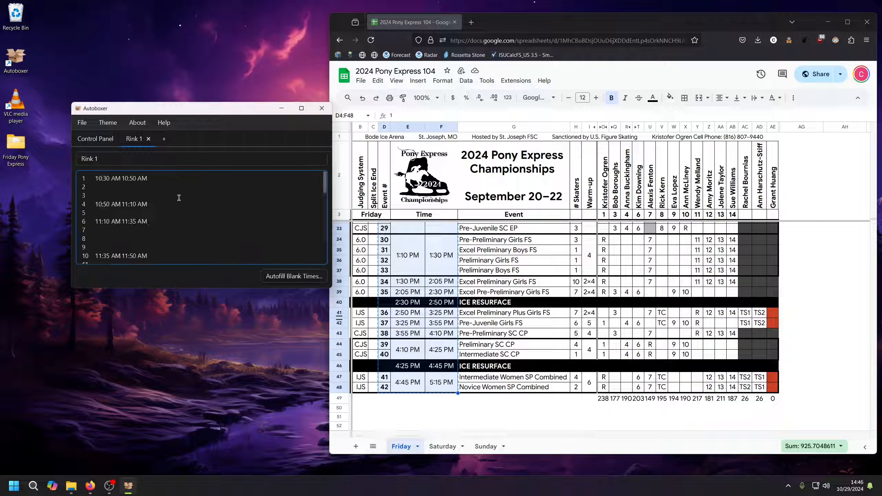
Check the pasted events that lack times against the sheet, and open the autofill options for blank times.
scroll(426, 291, up, 10)
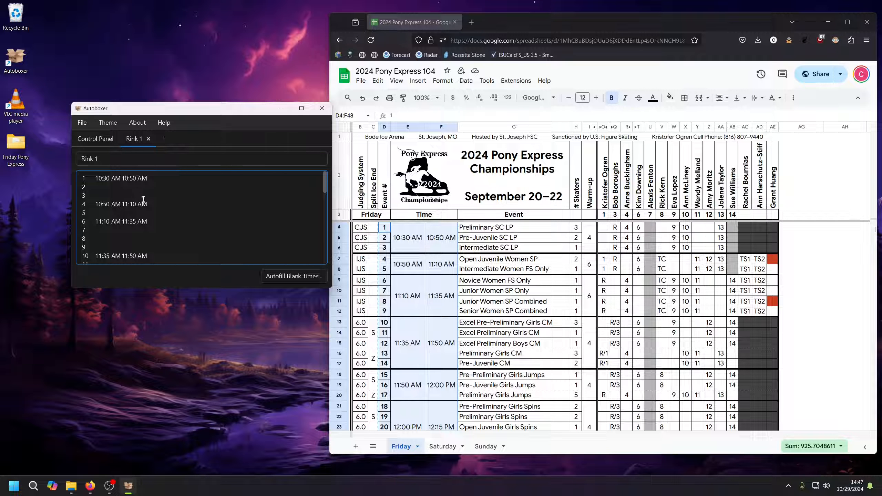
drag(242, 113, 228, 110)
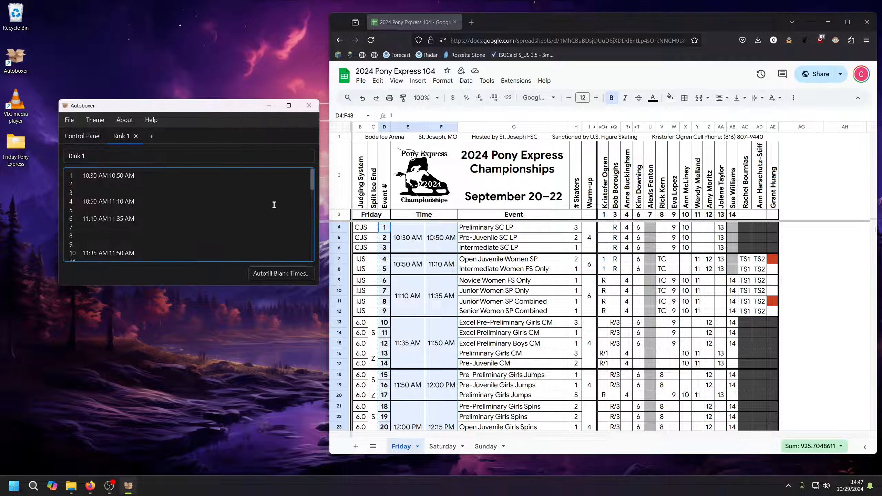
drag(88, 184, 84, 195)
click(92, 214)
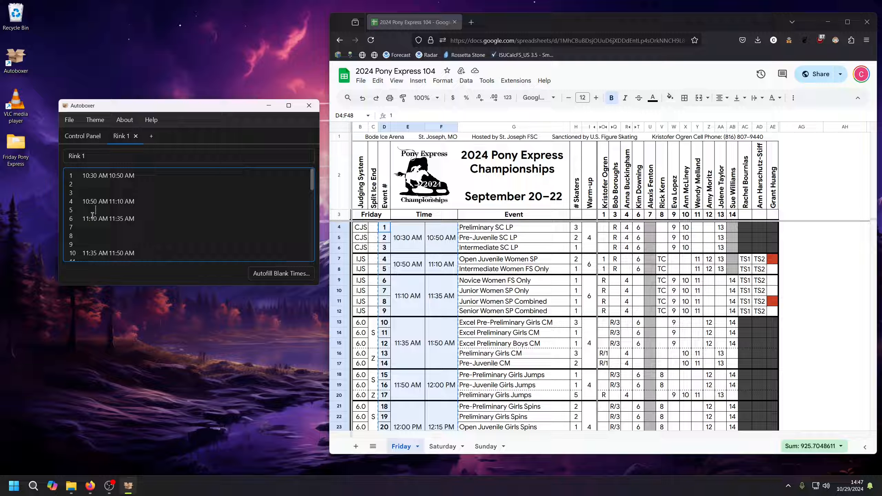
drag(91, 229, 90, 248)
click(93, 243)
click(91, 248)
click(276, 278)
drag(430, 142, 243, 169)
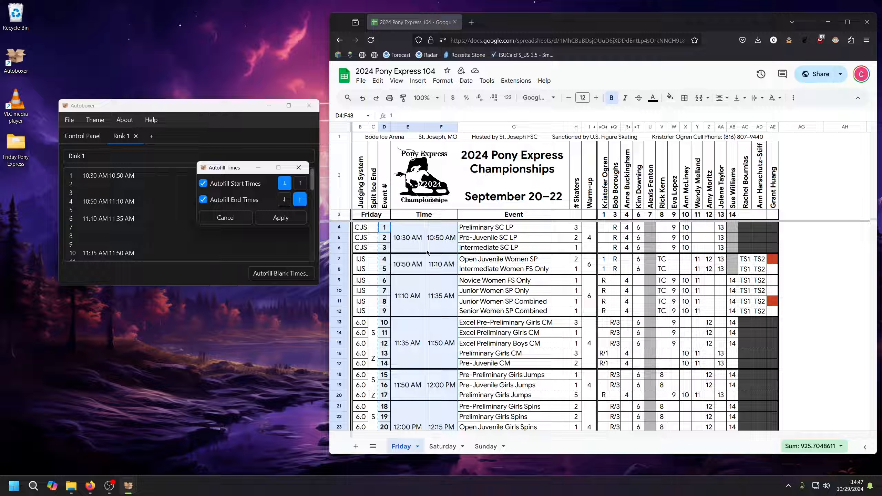
Review the start and end times across the Friday schedule, and set the end times to autofill downward.
scroll(427, 253, down, 4)
scroll(428, 254, down, 3)
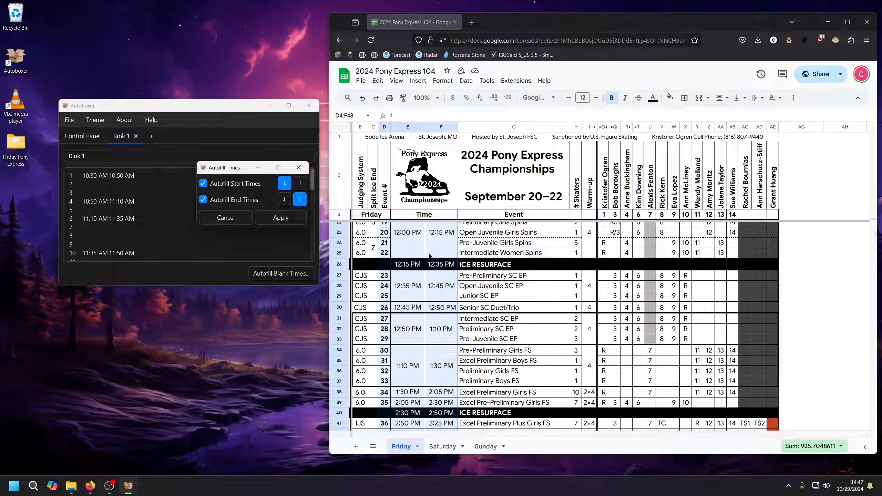
scroll(411, 326, down, 3)
click(411, 326)
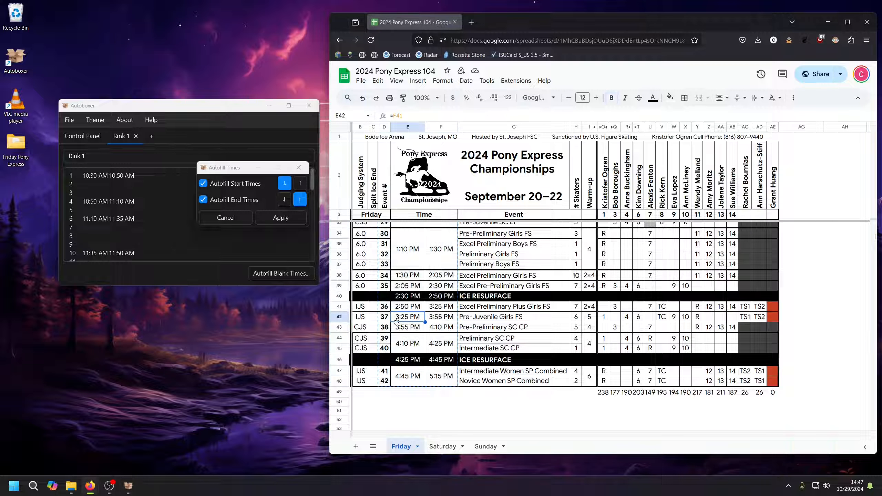
scroll(395, 323, up, 3)
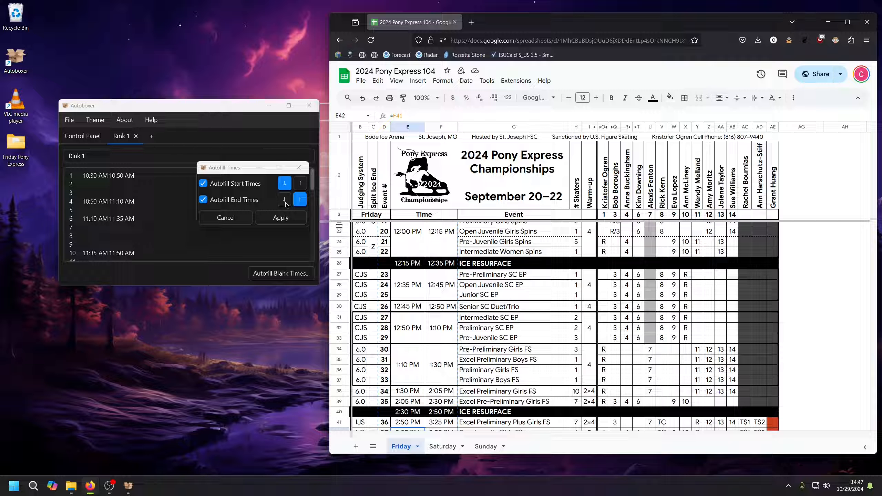
scroll(437, 313, down, 3)
scroll(438, 313, up, 7)
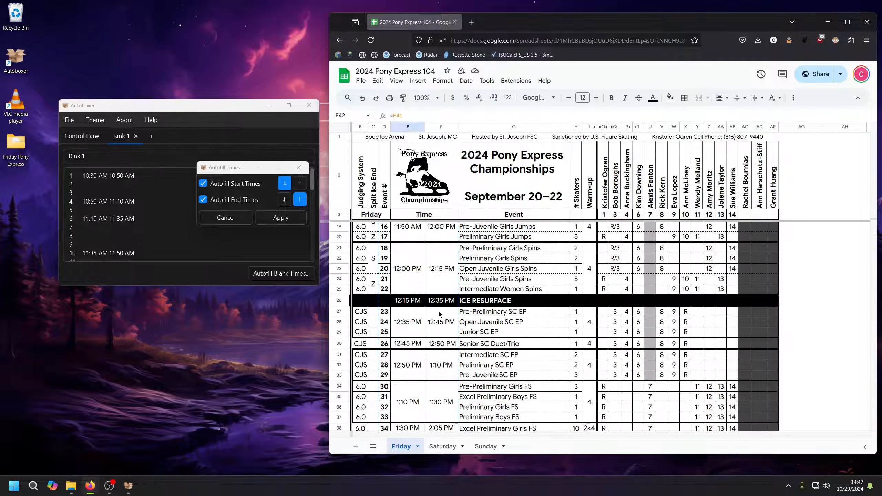
scroll(437, 313, up, 3)
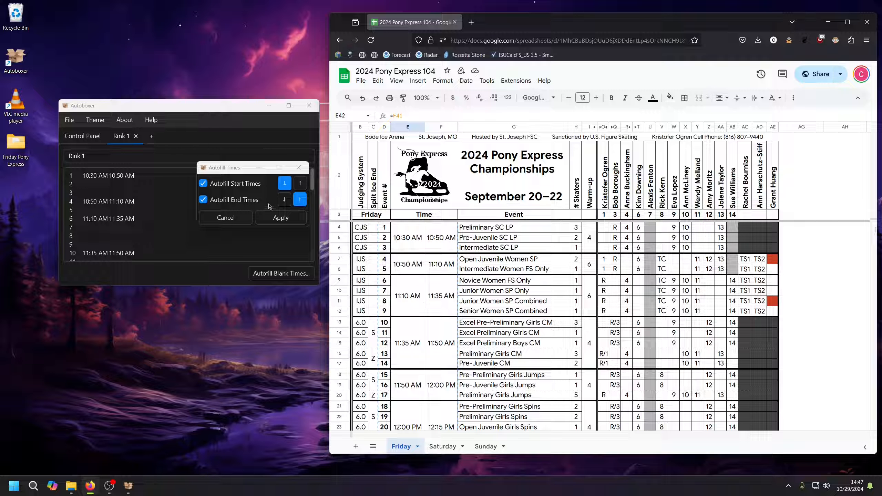
click(284, 200)
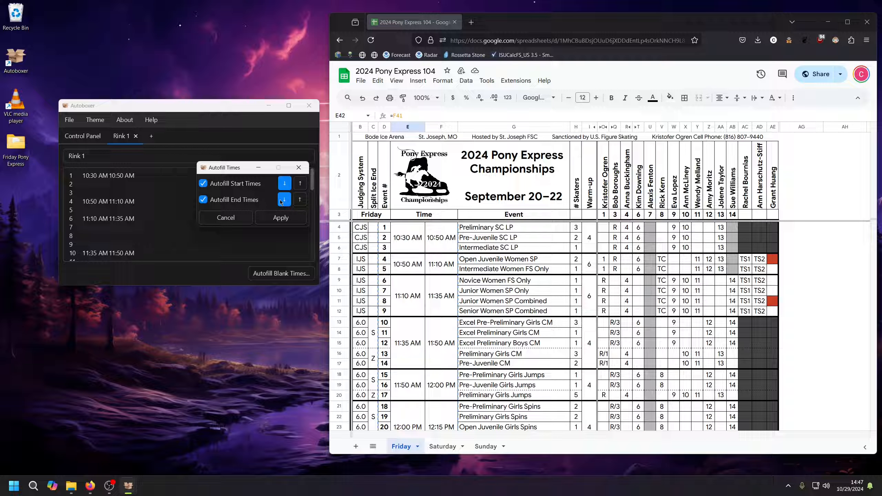
Clear the start times of events 37 and 38 and the end times of events 36 and 37 in the Friday sheet.
scroll(397, 271, down, 10)
click(439, 343)
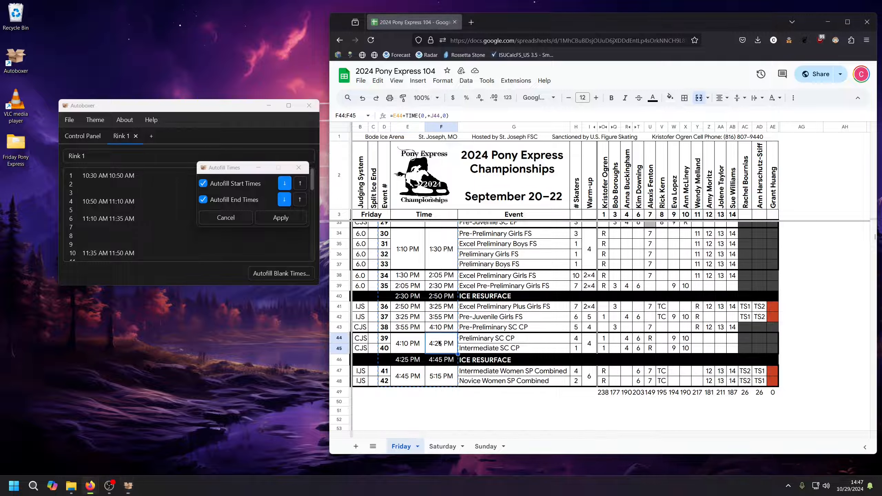
drag(410, 317, 411, 331)
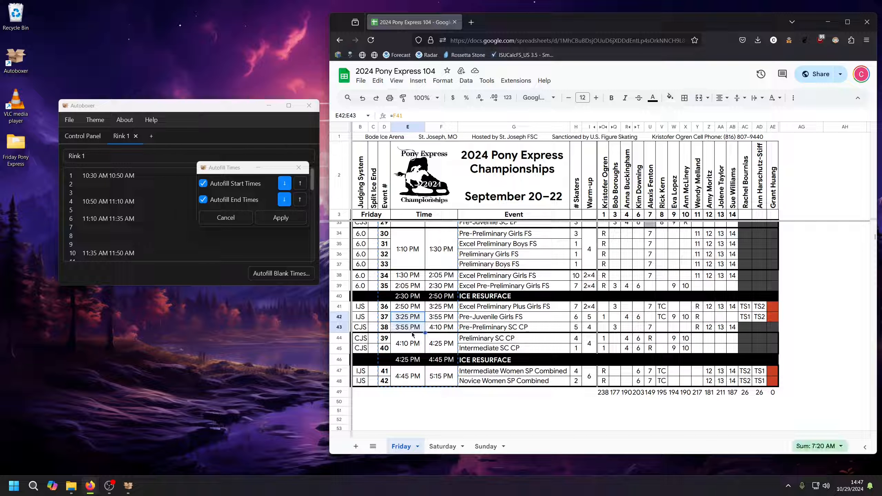
key(Delete)
click(414, 318)
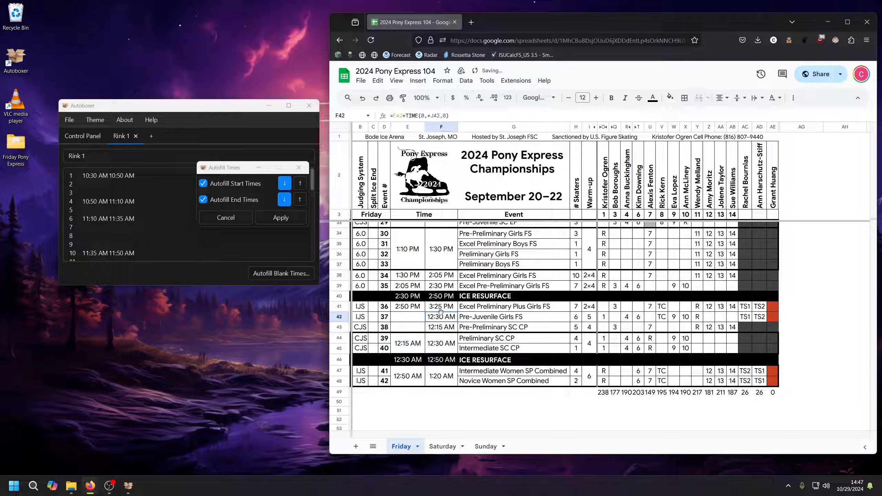
click(413, 310)
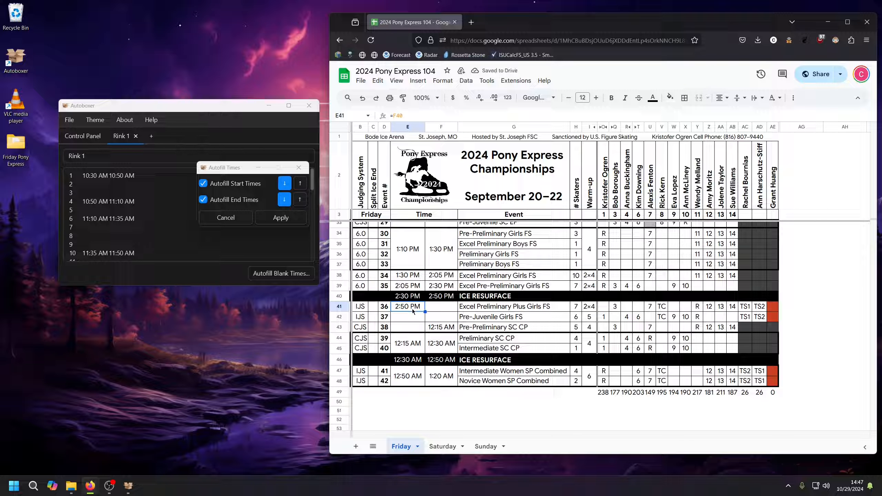
click(441, 327)
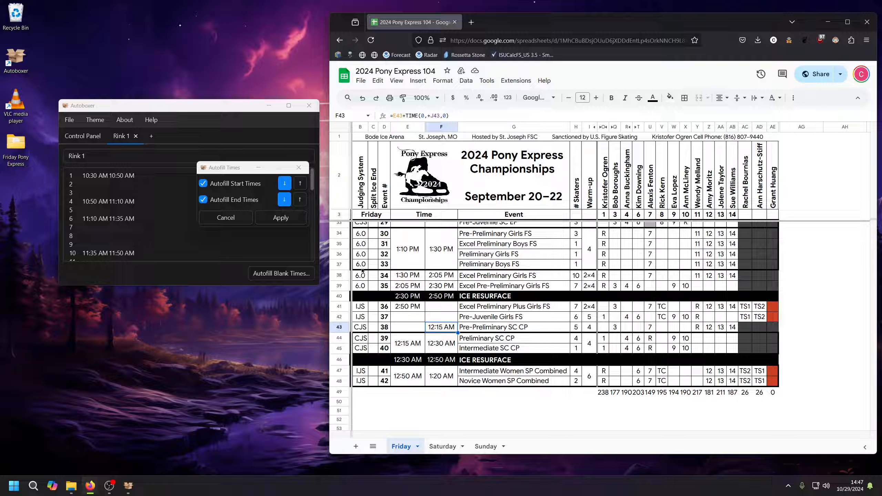
Switch the end-time autofill direction to upward and back to downward, and undo the cleared times in the Friday sheet.
click(299, 200)
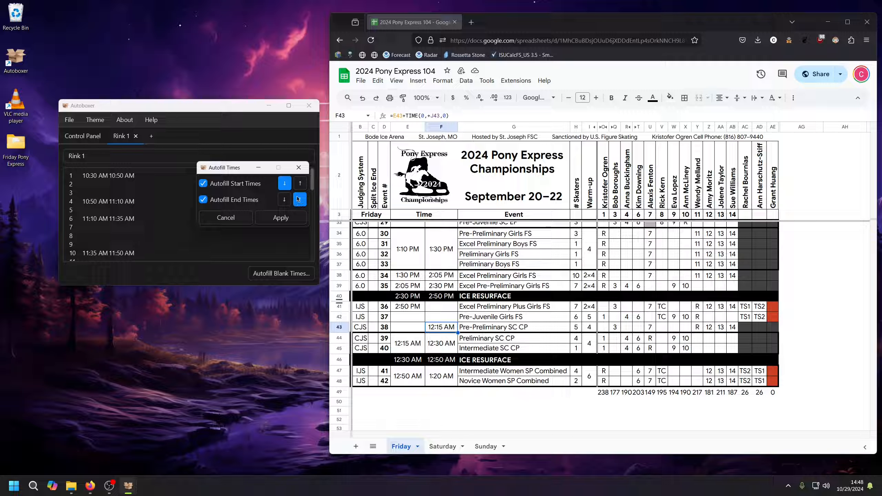
click(285, 201)
click(421, 328)
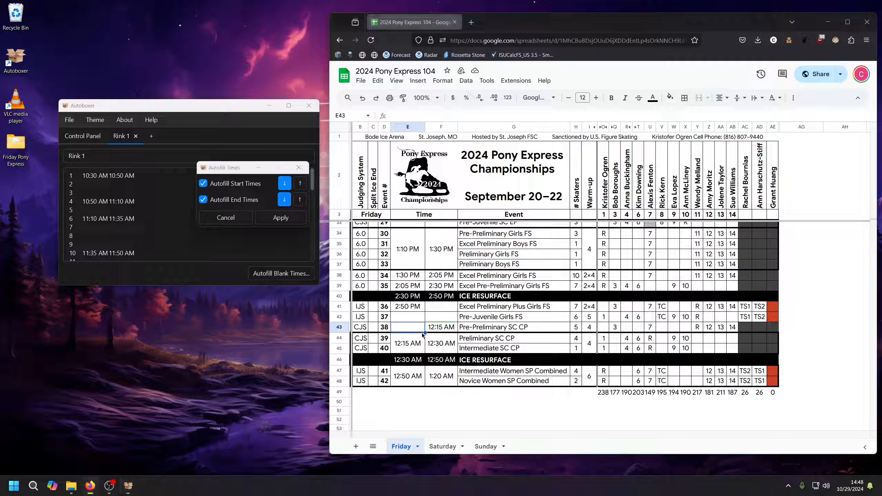
key(ctrl+z)
key(ctrl+z)
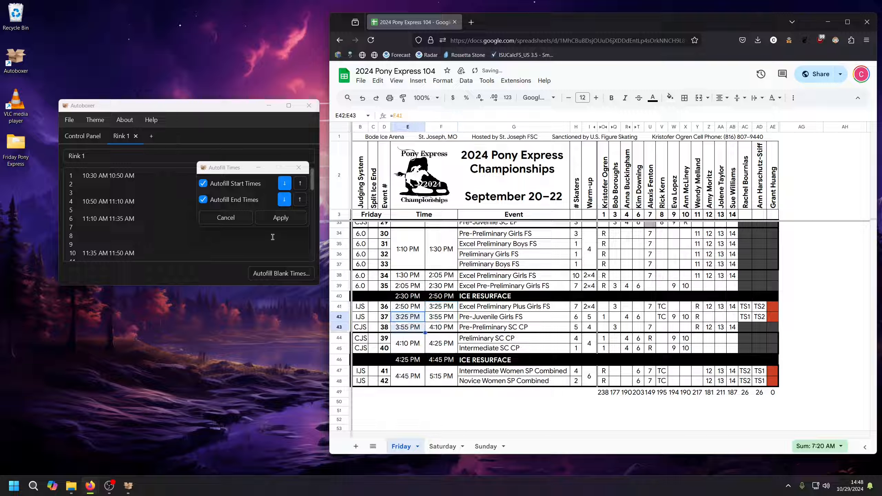
Apply the autofill to the blank start and end times and review the completed Rink 1 schedule.
click(272, 219)
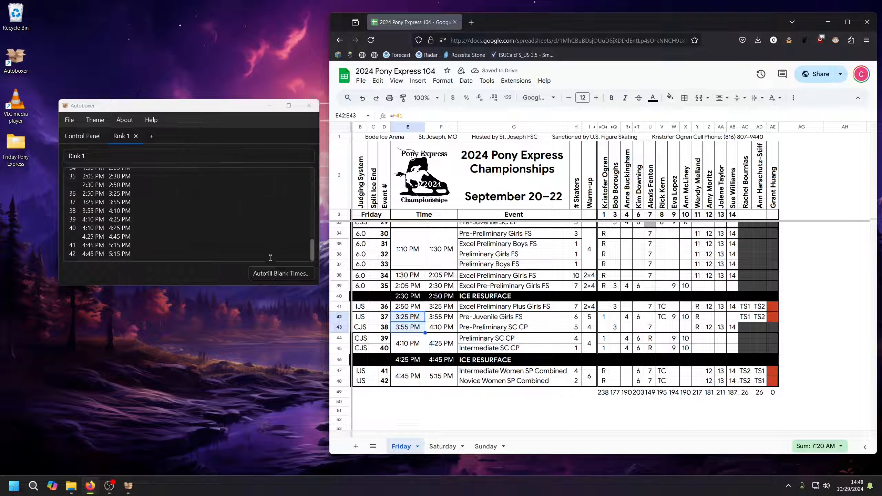
click(312, 253)
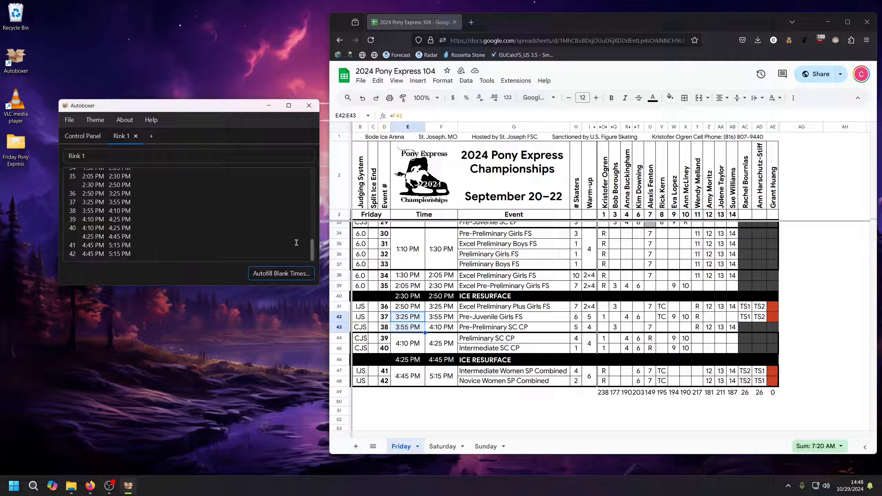
mouse_move(313, 253)
mouse_down()
mouse_move(308, 178)
mouse_move(305, 253)
mouse_up()
scroll(137, 214, up, 3)
scroll(138, 214, up, 8)
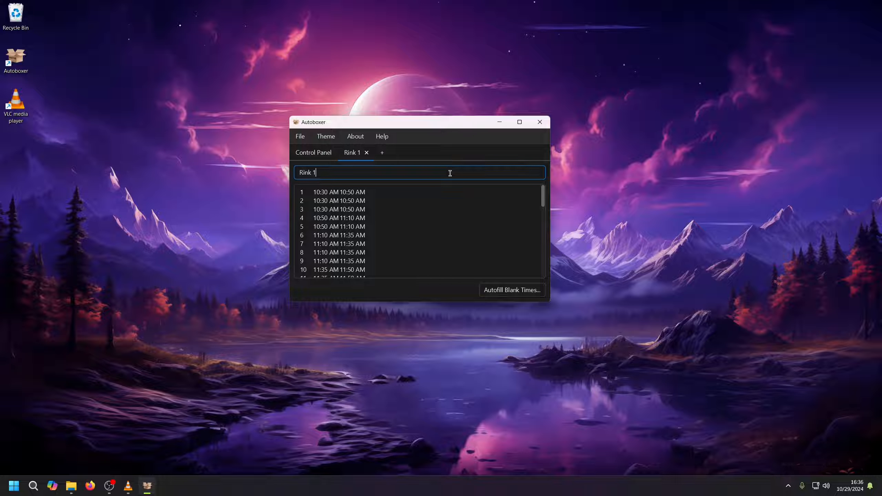
Add a second rink schedule, then try adding three more rinks and remove those extras.
click(382, 153)
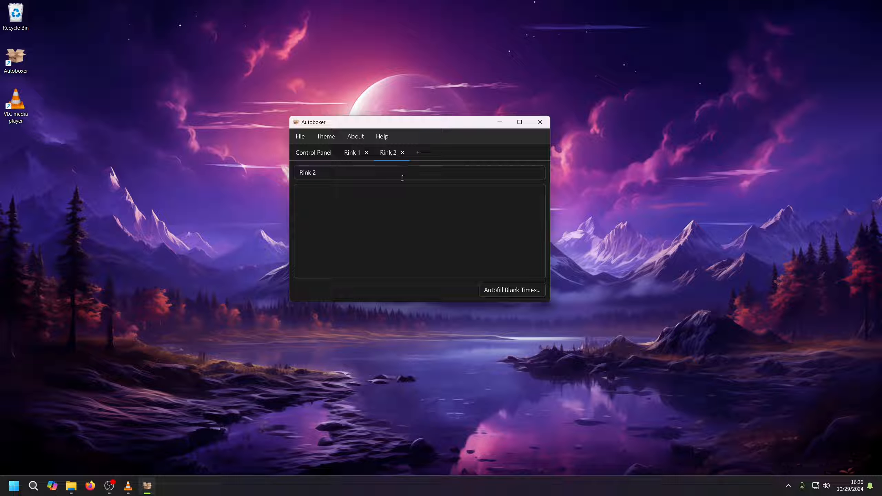
click(418, 153)
click(454, 153)
click(490, 153)
click(510, 153)
click(474, 153)
click(438, 152)
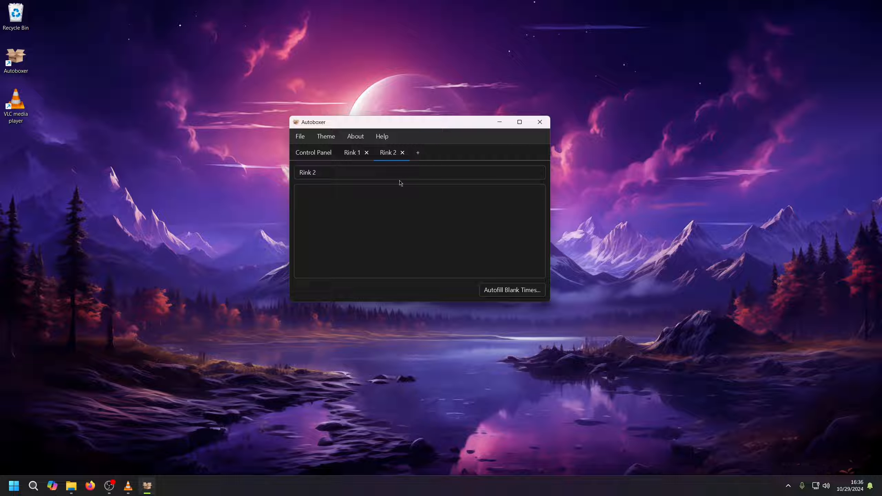
Rename Rink 1 as Olympic and Rink 2 as NHL, and place the cursor in the NHL schedule.
click(352, 153)
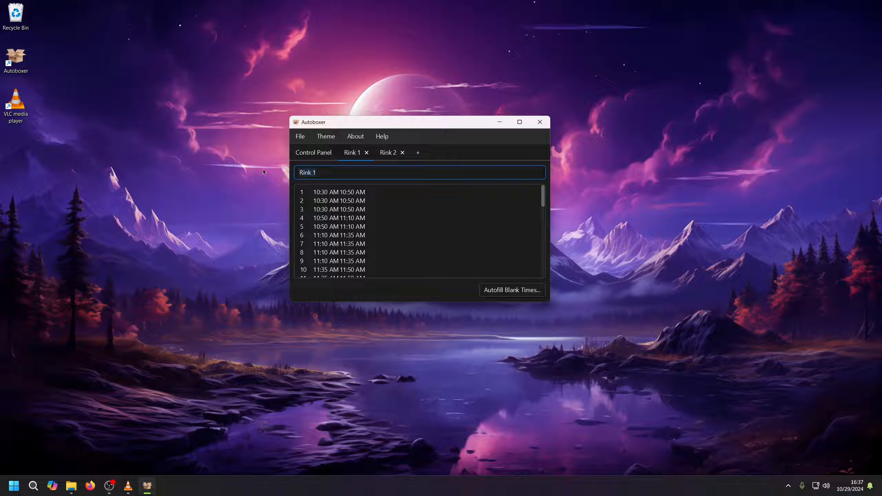
key(ctrl+a)
text(Olympic)
click(395, 154)
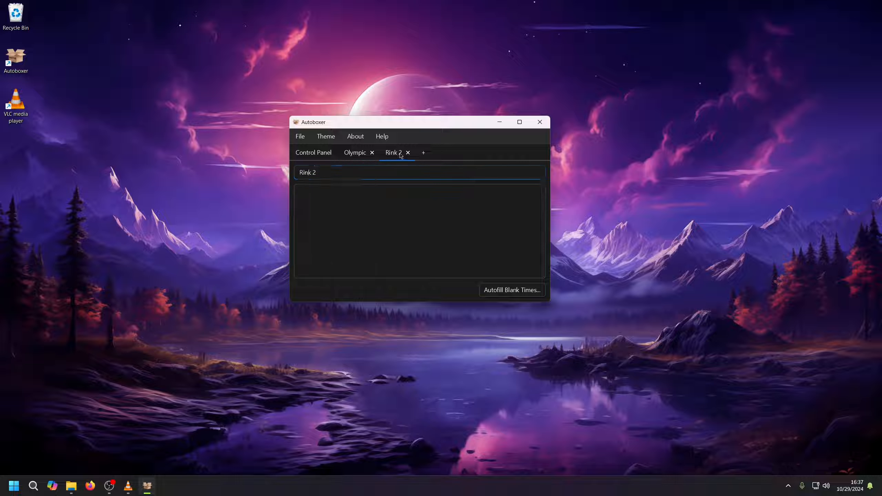
key(ctrl+a)
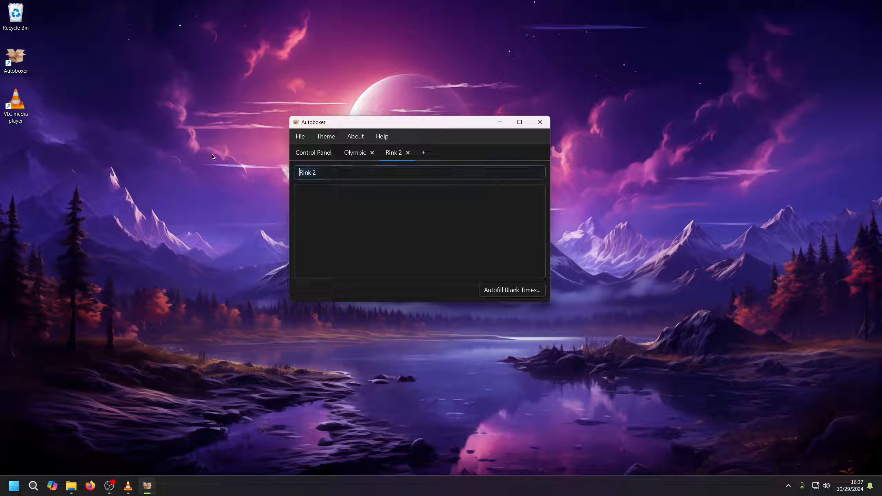
text(NHL)
click(338, 225)
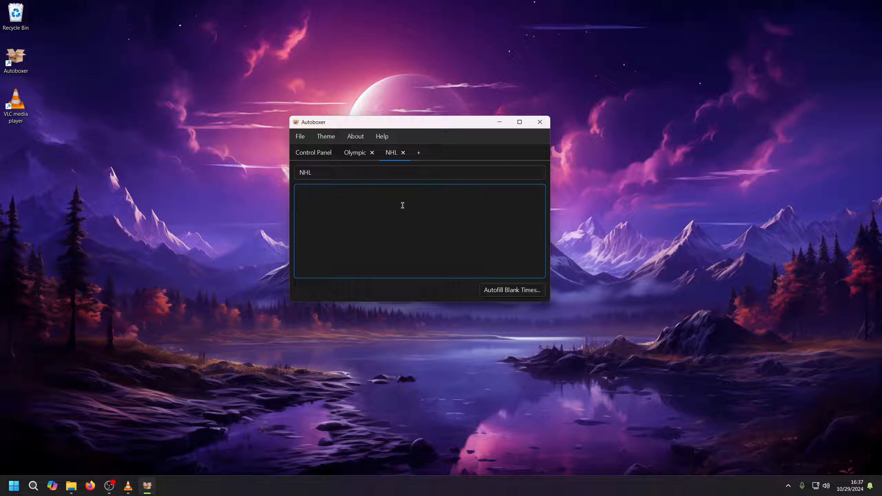
Check the Olympic schedule and return to the NHL schedule area.
key(ctrl+shift+Tab)
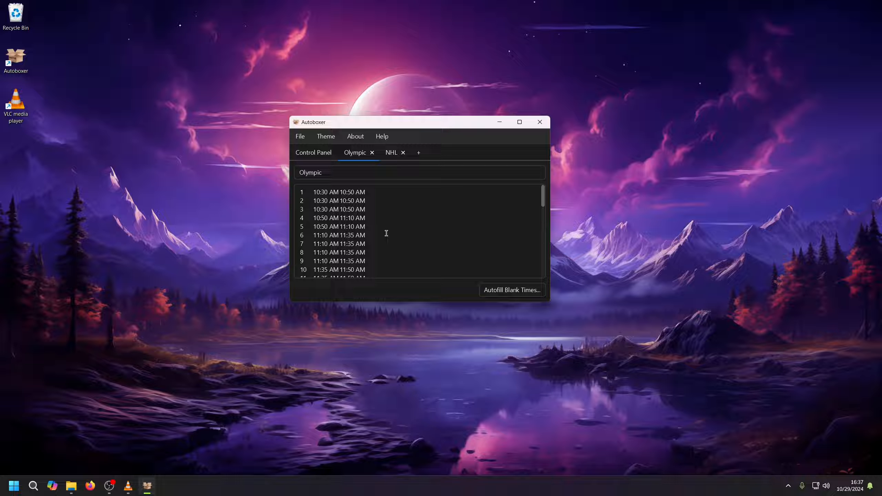
click(389, 154)
click(398, 264)
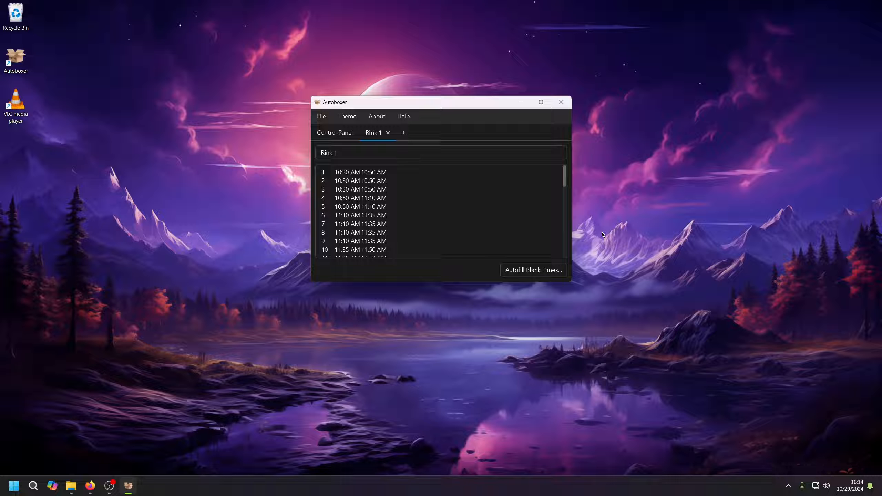
Check the event number delimiter setting, then launch ISUCalcFS and load the 2024 Pony Express Championships folder.
click(345, 139)
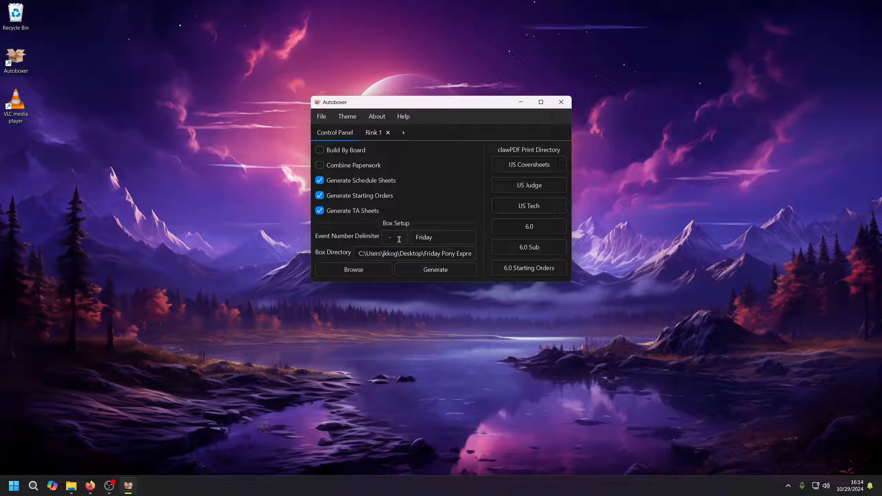
mouse_move(399, 239)
key(super)
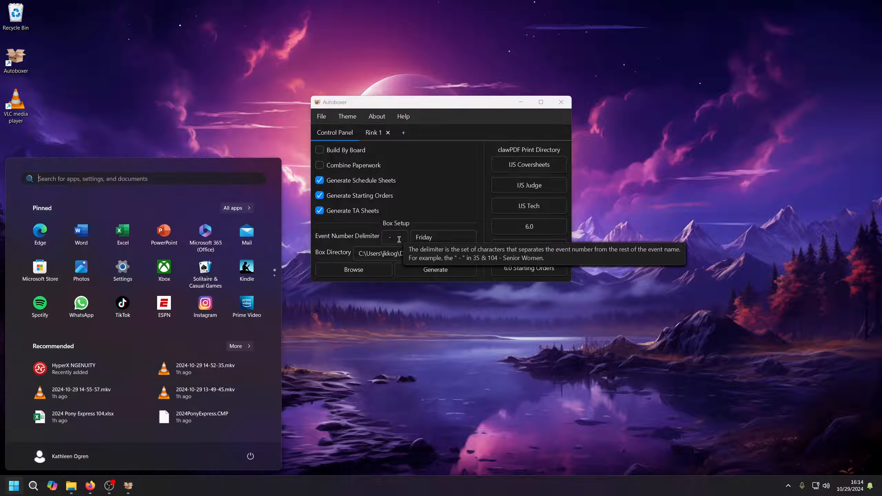
text(isu)
key(Return)
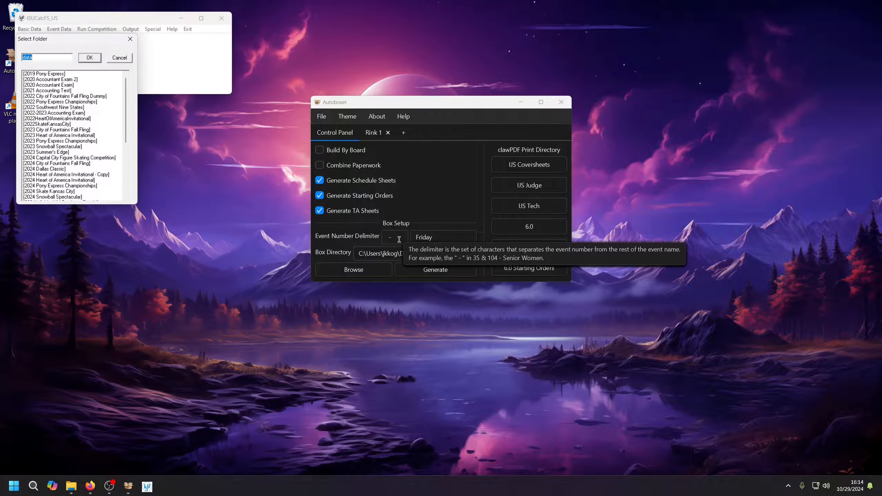
click(58, 187)
double_click(57, 186)
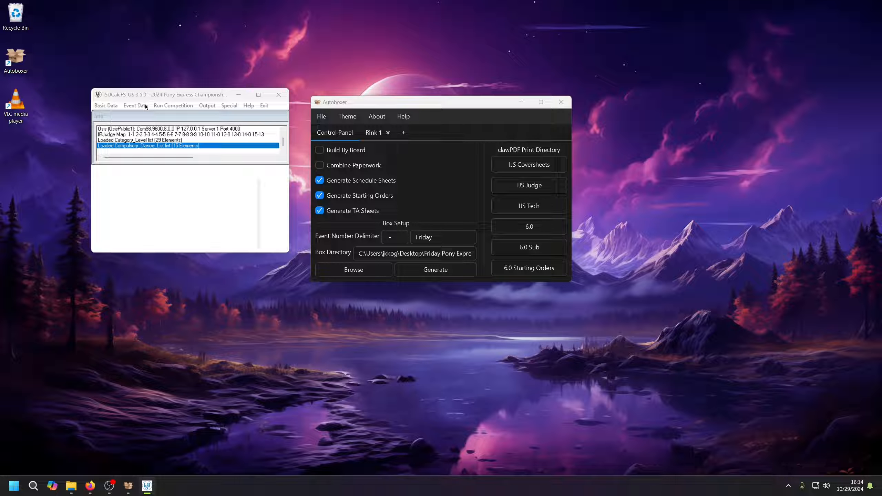
Open the category 1 - Preliminary Lyrical Pop for editing from the event's category list.
click(141, 106)
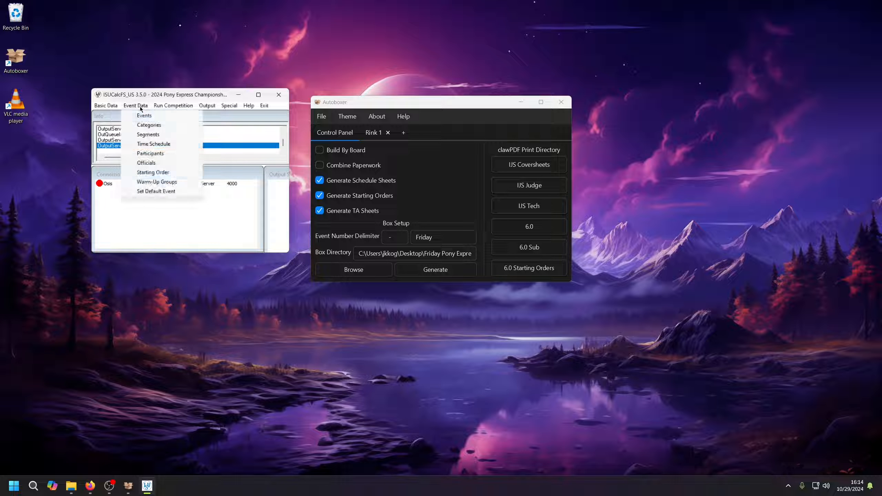
click(139, 125)
click(135, 156)
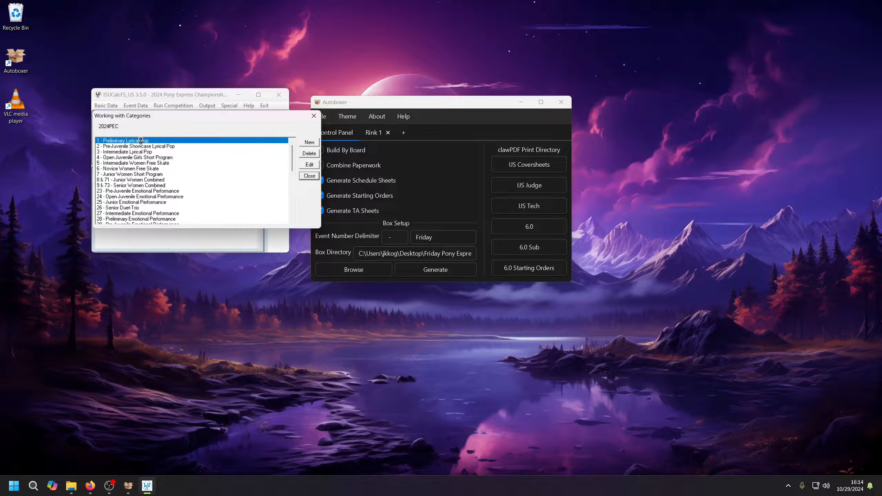
double_click(139, 139)
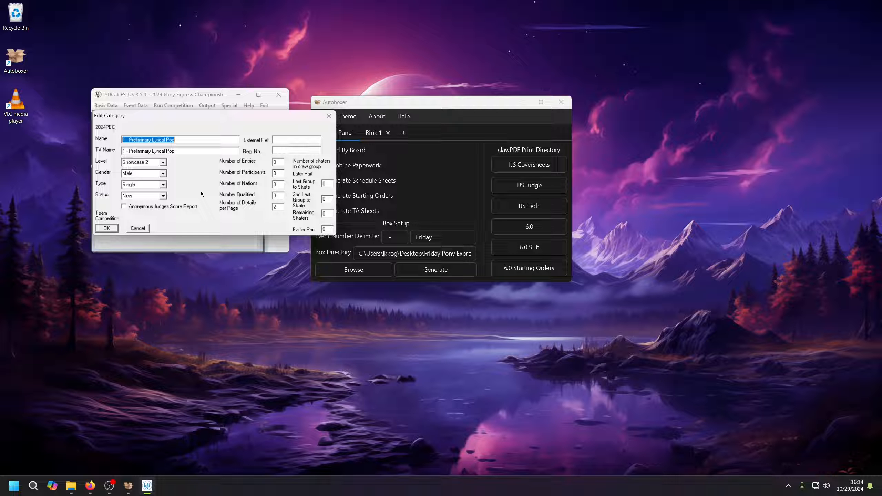
Try different delimiter formats after the event number in the Preliminary Lyrical Pop name, restoring the spaced hyphen.
click(124, 139)
drag(124, 140, 129, 140)
drag(190, 118, 201, 174)
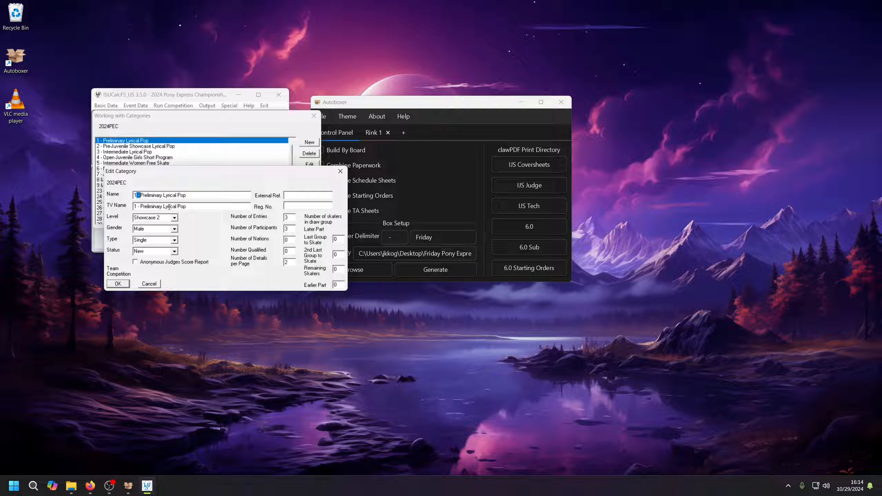
key(BackSpace)
key(BackSpace)
text(-)
key(BackSpace)
key(BackSpace)
key(BackSpace)
text(-)
click(119, 284)
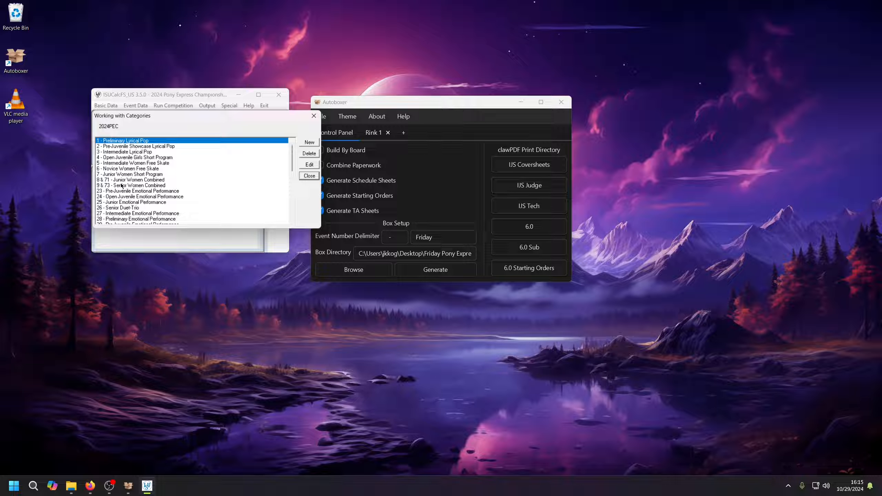
Open the category 8 & 71 - Junior Women Combined and examine its event numbers and delimiter.
double_click(163, 179)
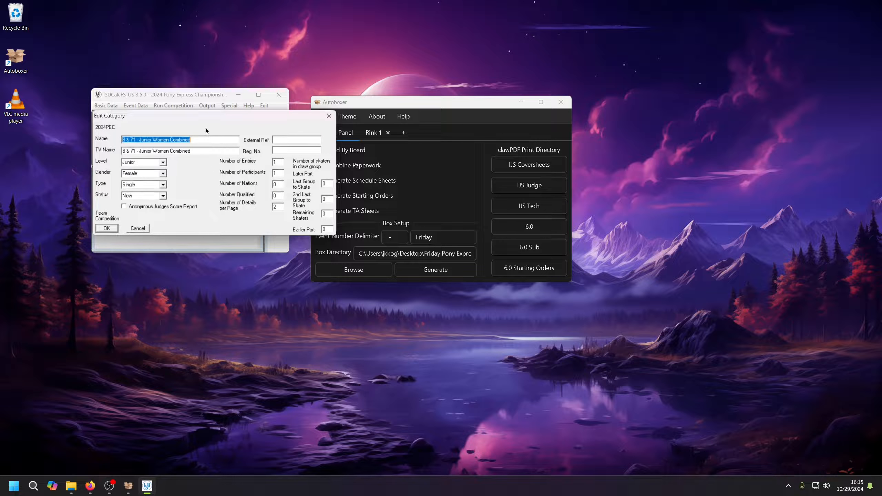
drag(215, 116, 228, 136)
click(210, 161)
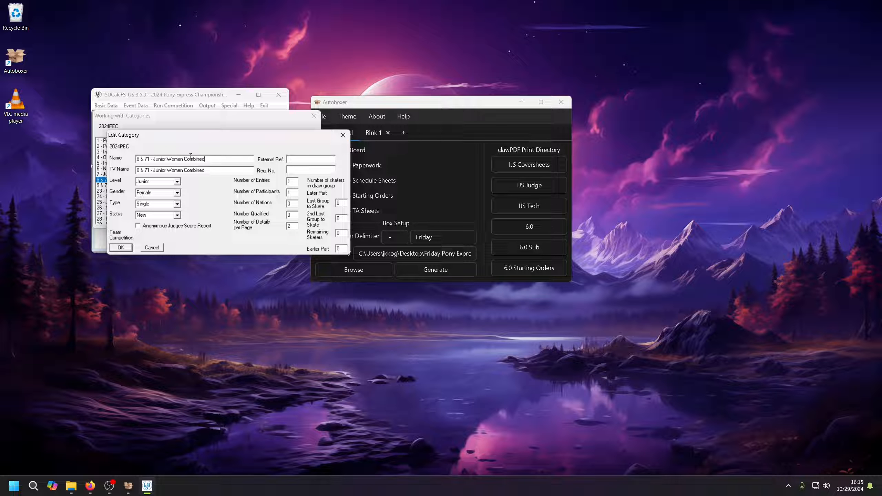
drag(137, 161, 150, 159)
click(150, 159)
click(150, 159)
click(195, 159)
Try alternative separators such as an underscore between event numbers 8 and 71, restoring the ampersand and original category name.
key(BackSpace)
key(BackSpace)
drag(142, 159, 220, 153)
click(221, 160)
key(BackSpace)
key(BackSpace)
key(BackSpace)
text(_)
key(BackSpace)
key(BackSpace)
text(&)
key(BackSpace)
text(&)
key(Right)
text(-)
key(BackSpace)
drag(146, 160, 141, 161)
text(_)
key(BackSpace)
text(&)
click(121, 247)
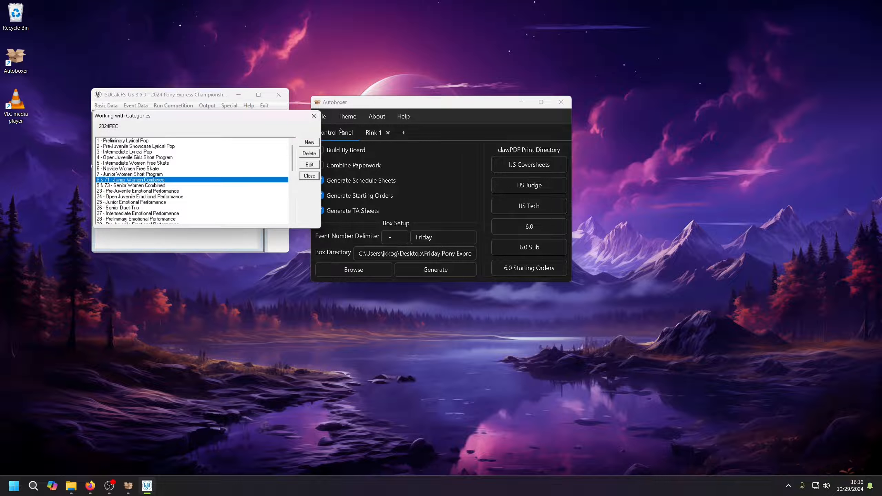
Close the category list, exit ISUCalcFS, and set the event number delimiter in Autoboxer to "-".
click(314, 116)
click(264, 106)
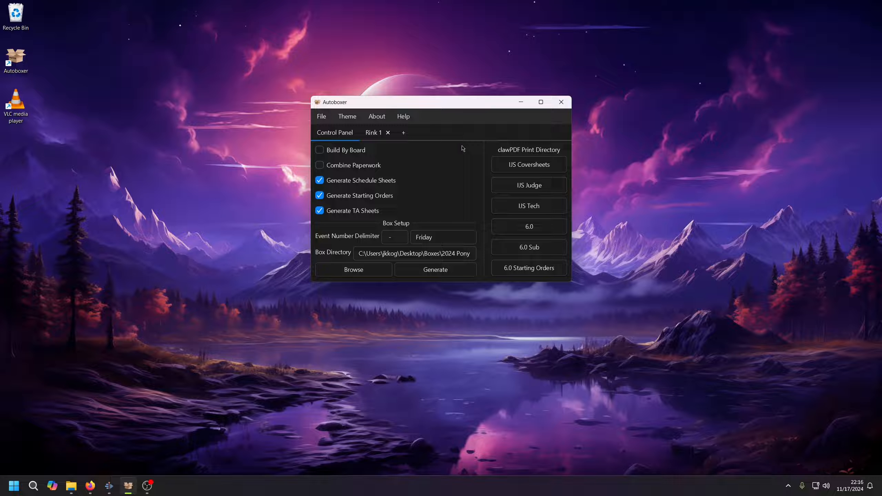
click(405, 240)
key(Delete)
text(-)
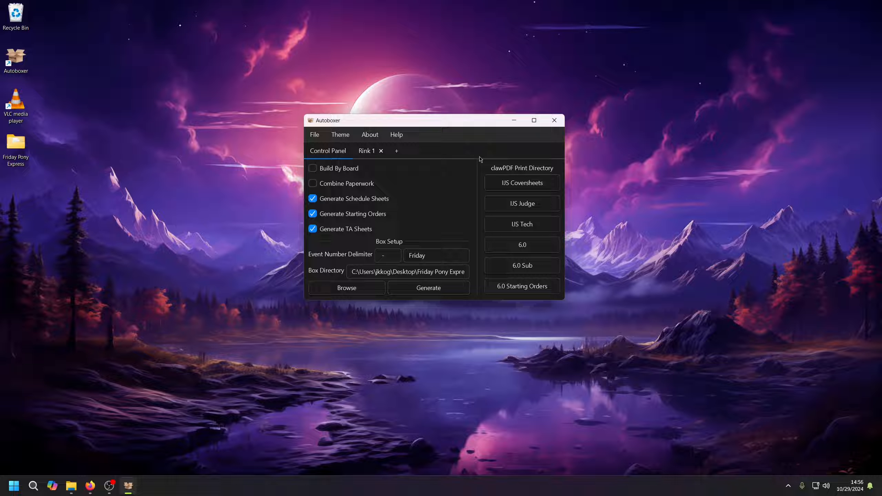
Point out the IJS Coversheets print directory in Autoboxer and launch the IJS Companion Utility.
drag(467, 127, 475, 122)
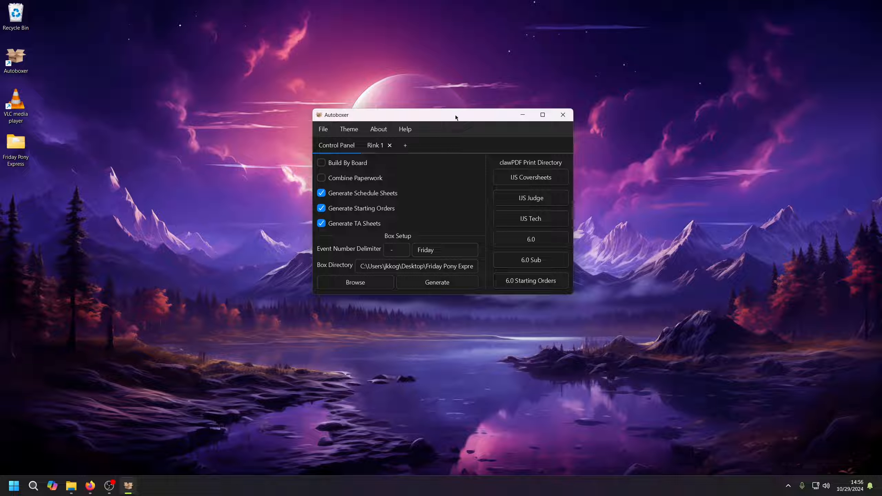
click(522, 182)
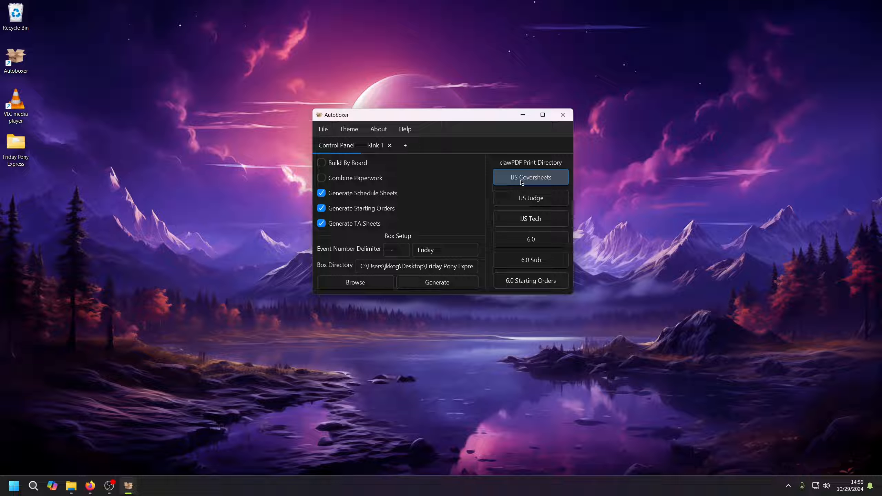
key(super)
text(i)
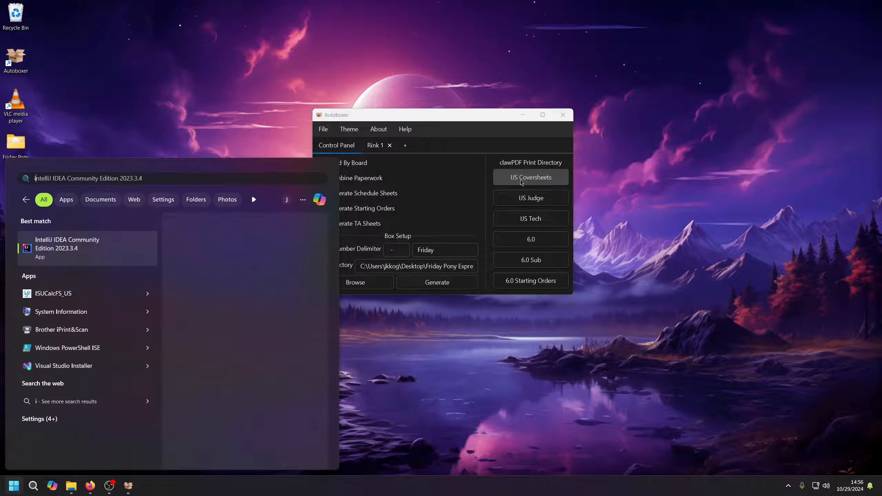
text(js)
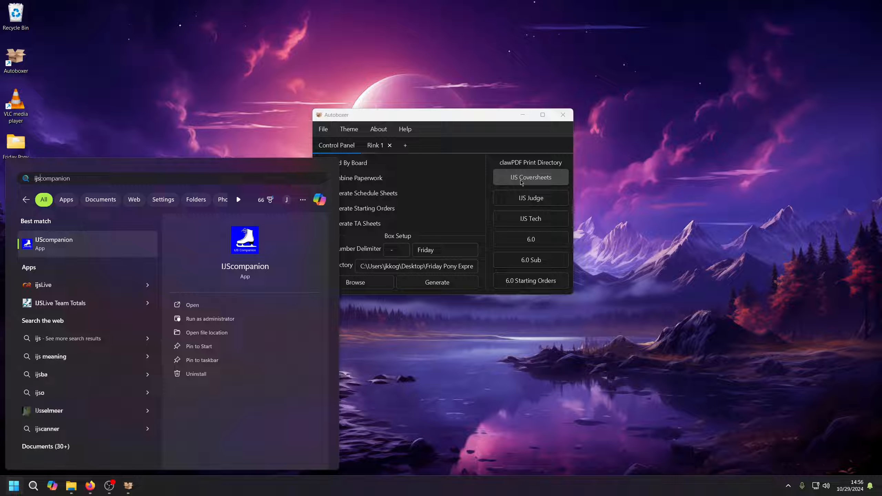
key(Return)
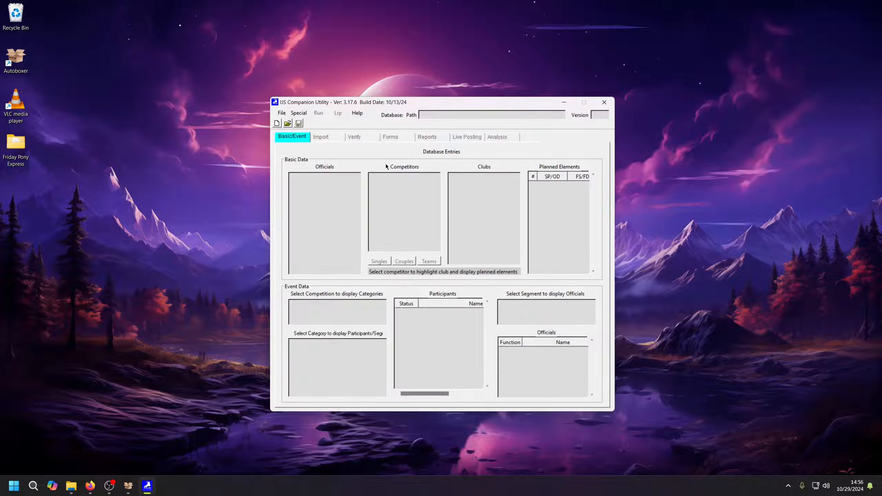
Load the 2024 Pony Express Championships database from the ISUCalcFS folder.
click(290, 124)
scroll(422, 306, down, 2)
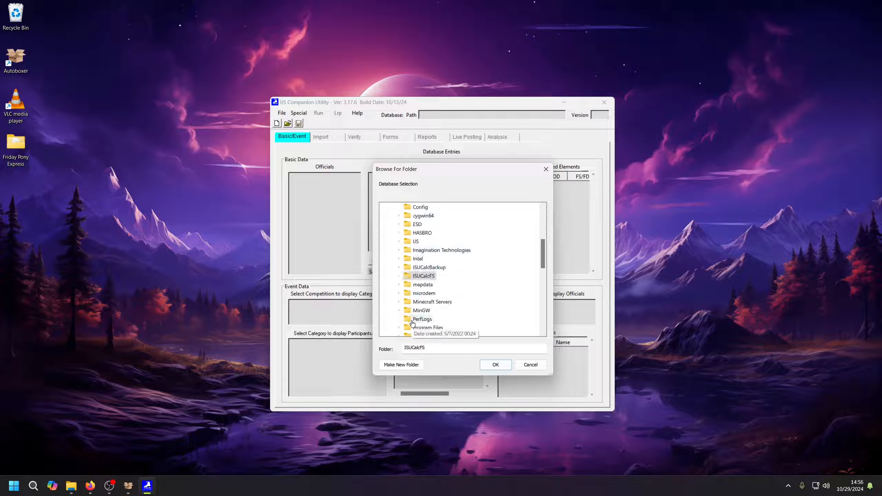
click(399, 276)
scroll(474, 313, down, 4)
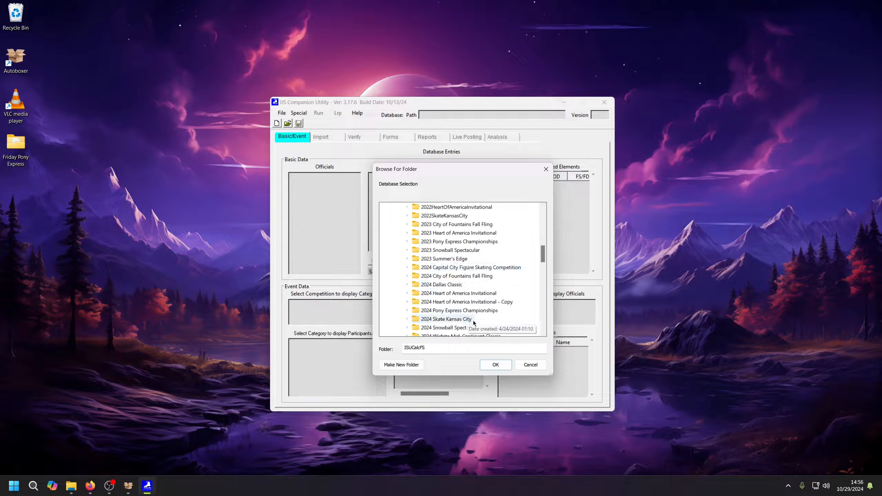
click(474, 313)
click(496, 365)
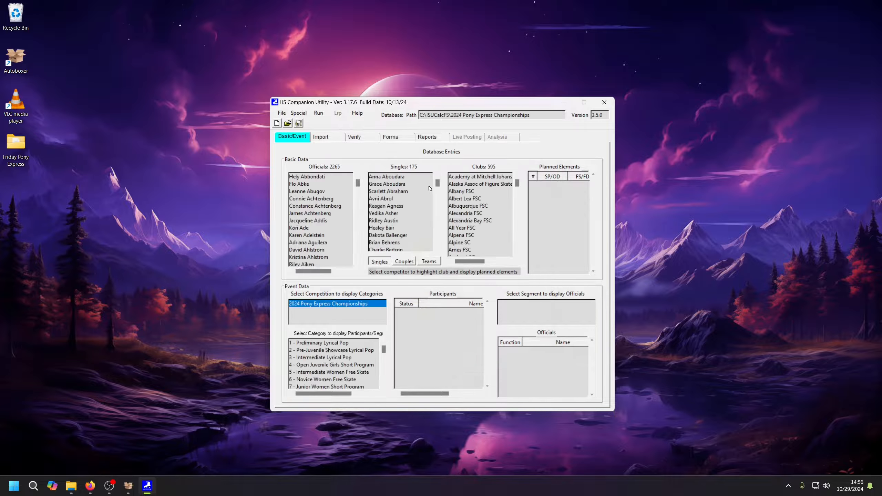
Set up cover sheet forms with one page per segment and user selection, selecting 1 - Preliminary Lyrical Pop / Showcase - 2.
click(412, 138)
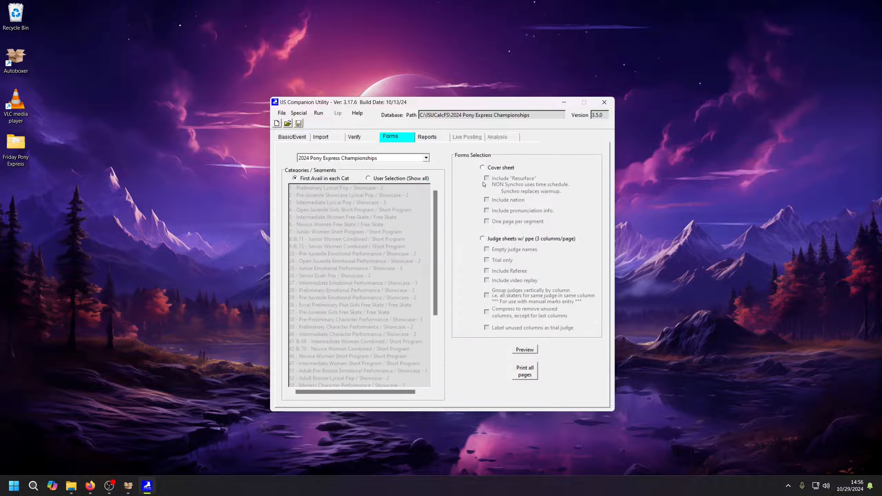
click(383, 190)
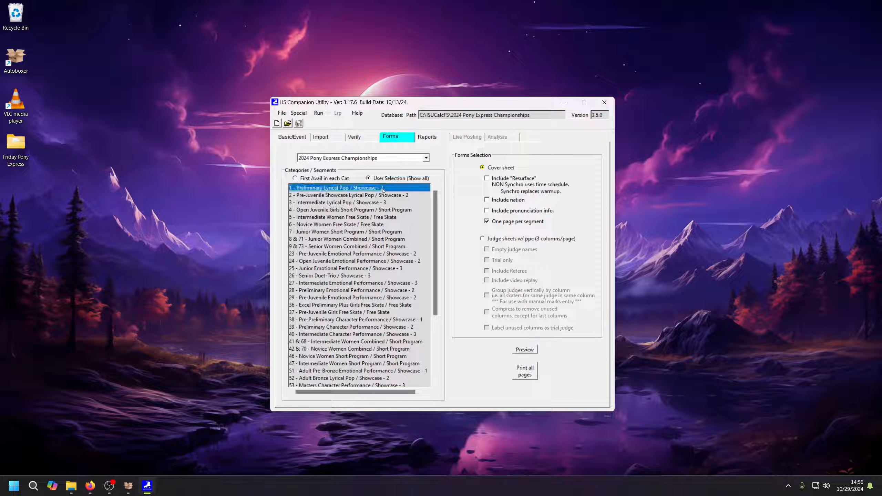
Arrange the Companion Utility and Autoboxer side by side and review the Rink 1 schedule through event 42.
drag(432, 102, 236, 106)
drag(465, 119, 591, 112)
click(502, 136)
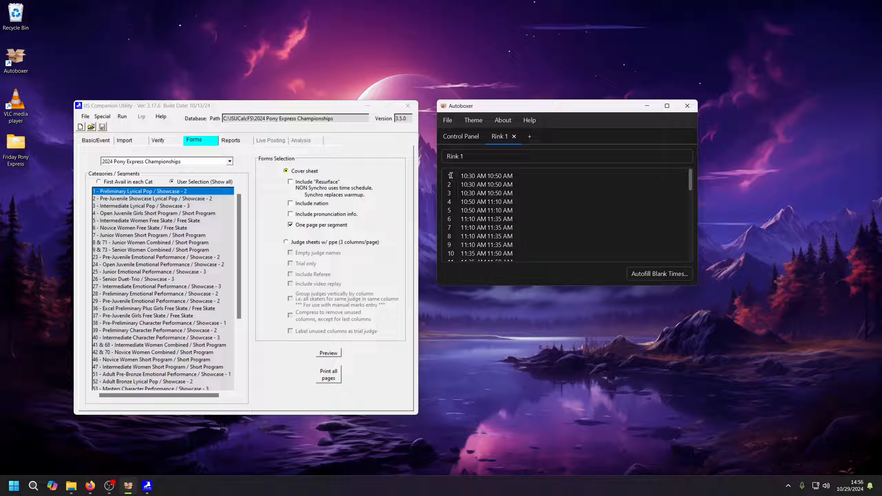
scroll(465, 208, down, 8)
scroll(475, 230, down, 4)
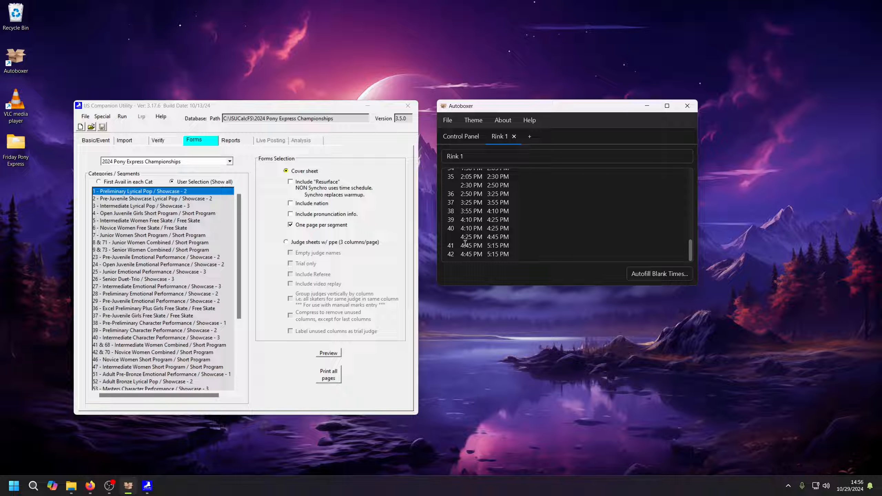
click(448, 253)
click(469, 254)
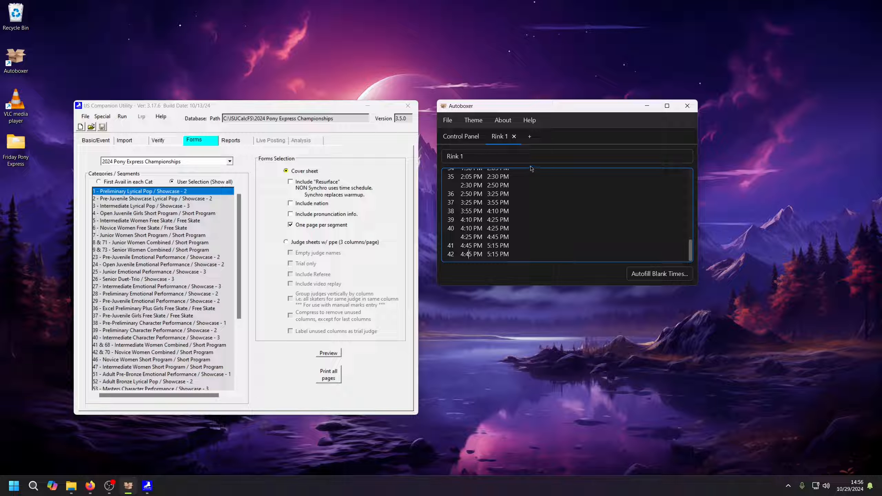
click(533, 140)
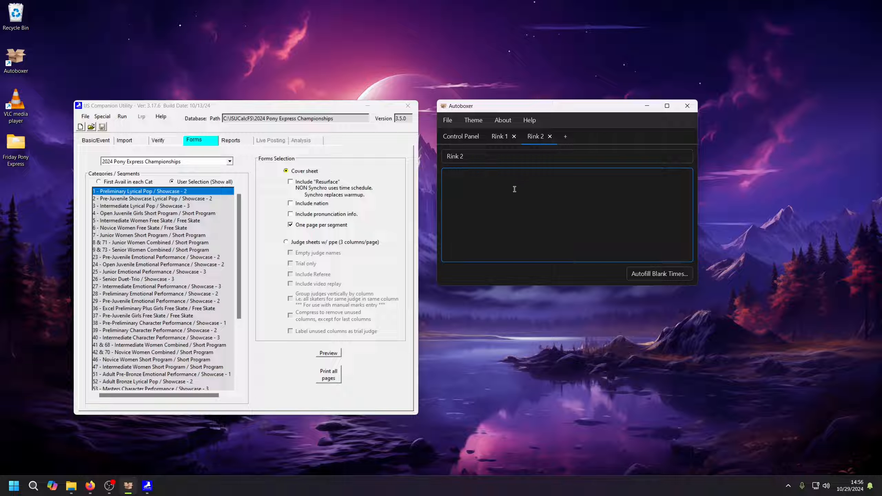
text(100)
key(Return)
text(101 )
text(102)
key(ctrl+a)
key(BackSpace)
click(550, 137)
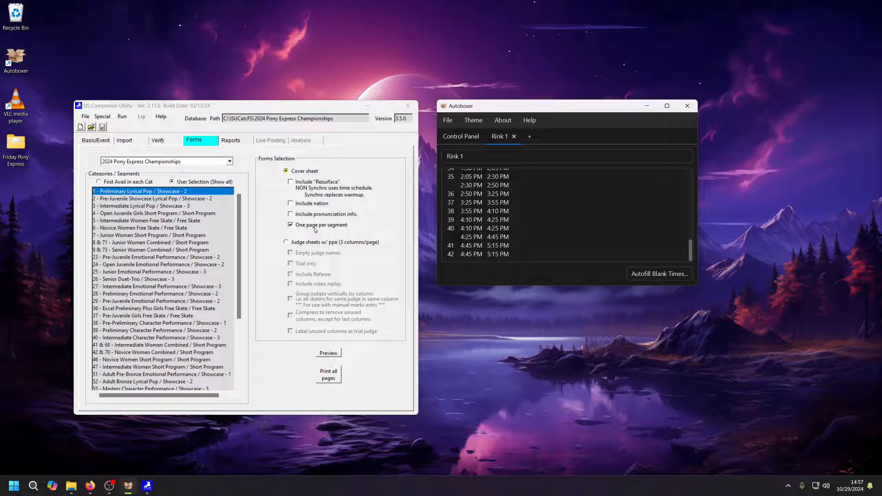
Select all segments from event 1 through 42 & 70 - Novice Women Combined Short Program and print their cover sheets.
shift+click(100, 354)
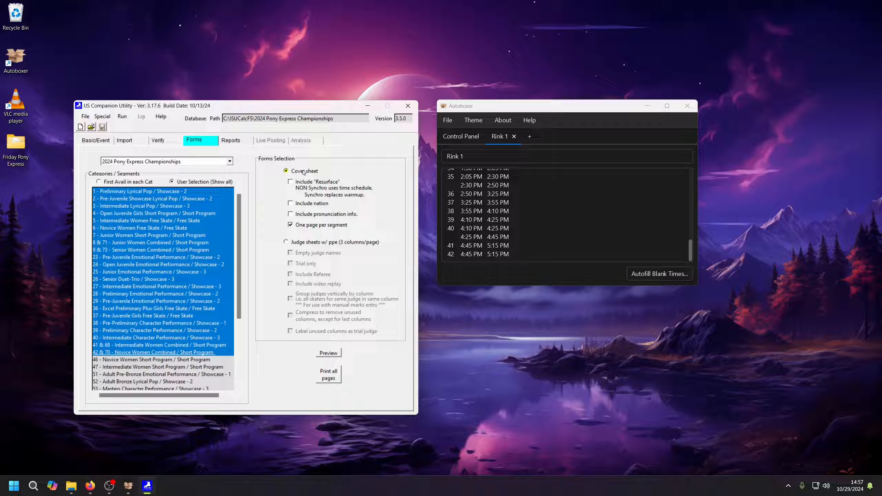
click(337, 377)
Set Autoboxer's clawPDF print directory to IJS Judge and print judge sheets with PPE for the selected segments in the Companion Utility.
click(466, 136)
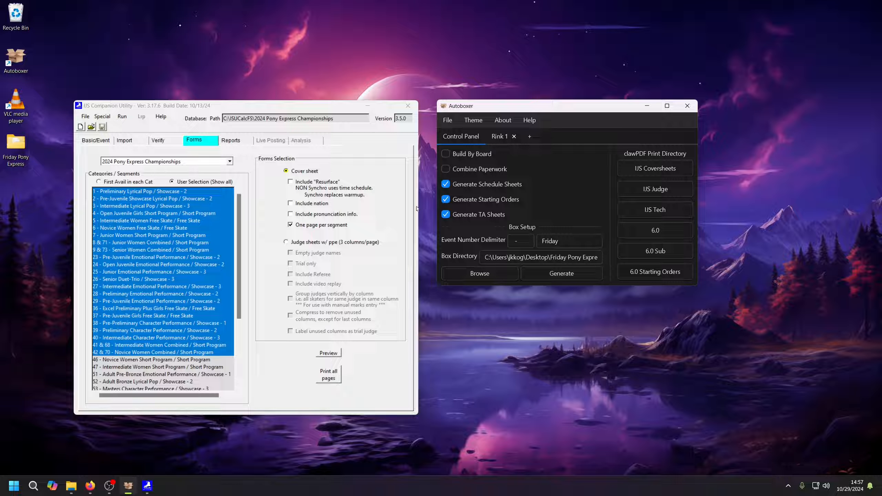
click(357, 244)
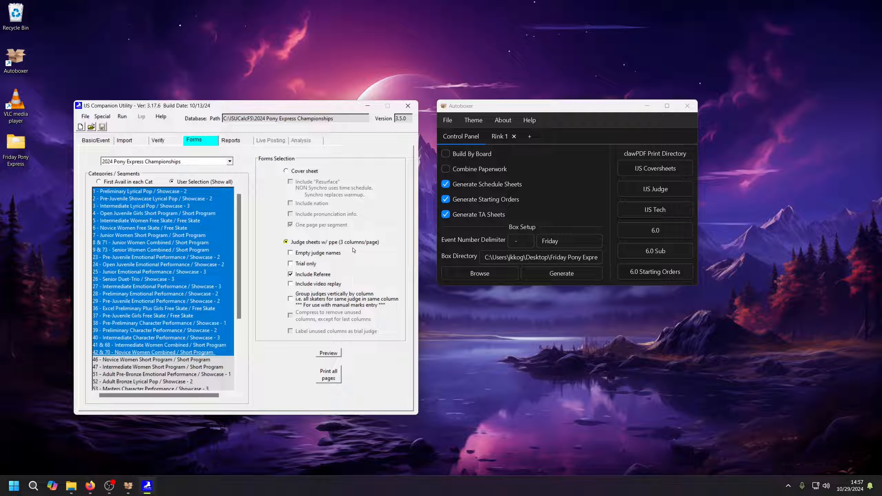
click(683, 192)
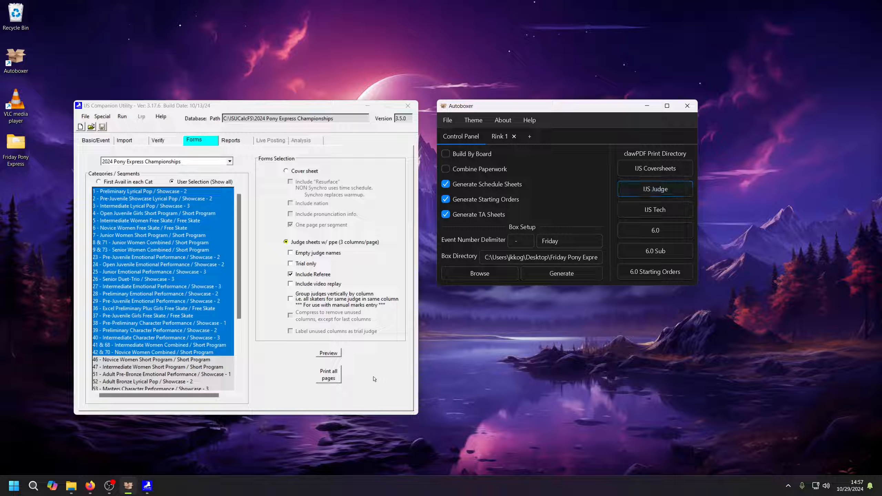
click(333, 377)
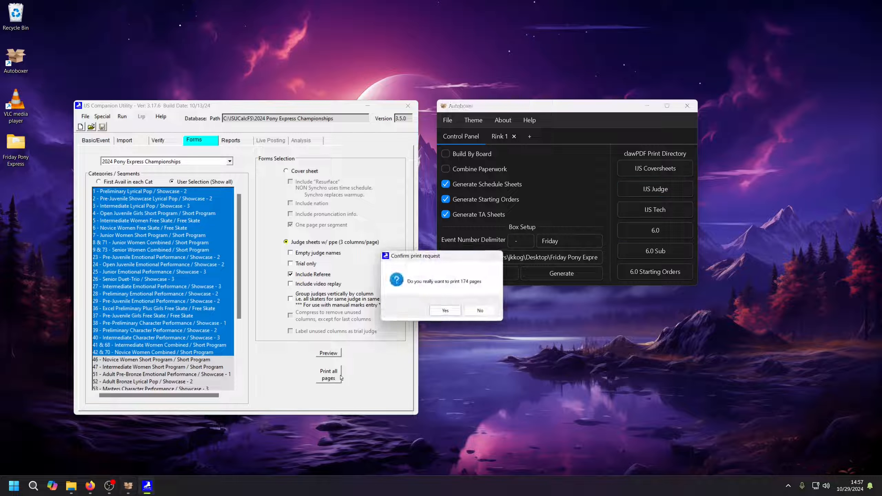
click(441, 313)
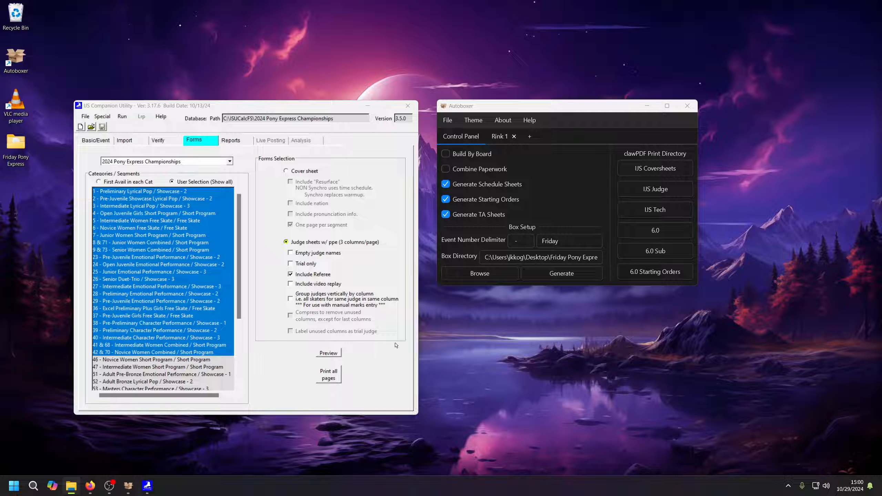
Close the IJS Companion Utility and launch ISUCalcFS with the 2024 Pony Express Championships folder.
click(408, 107)
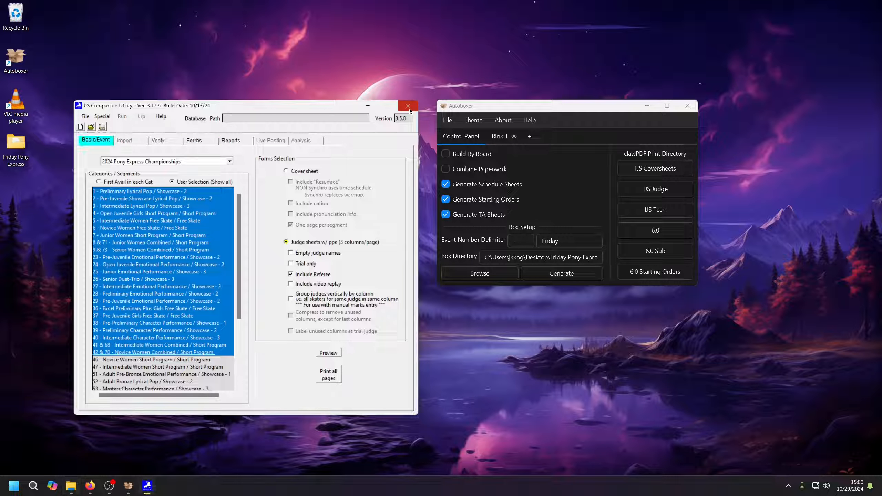
key(super)
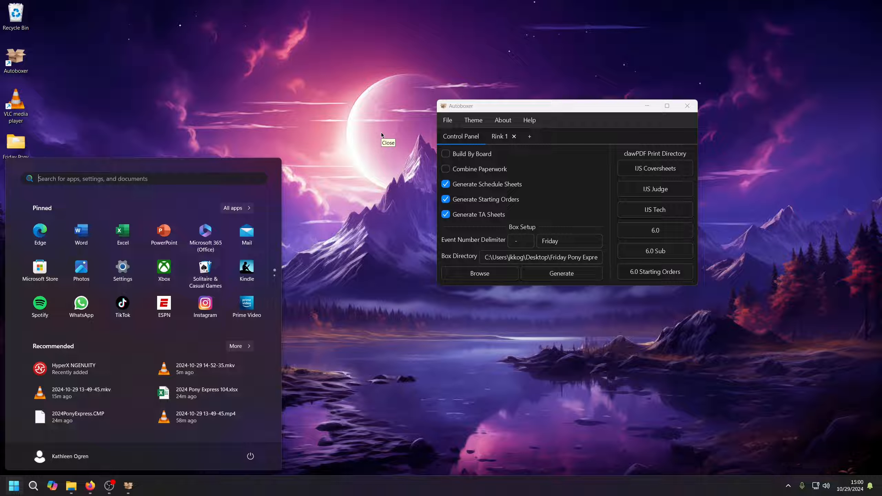
text(isu)
key(Return)
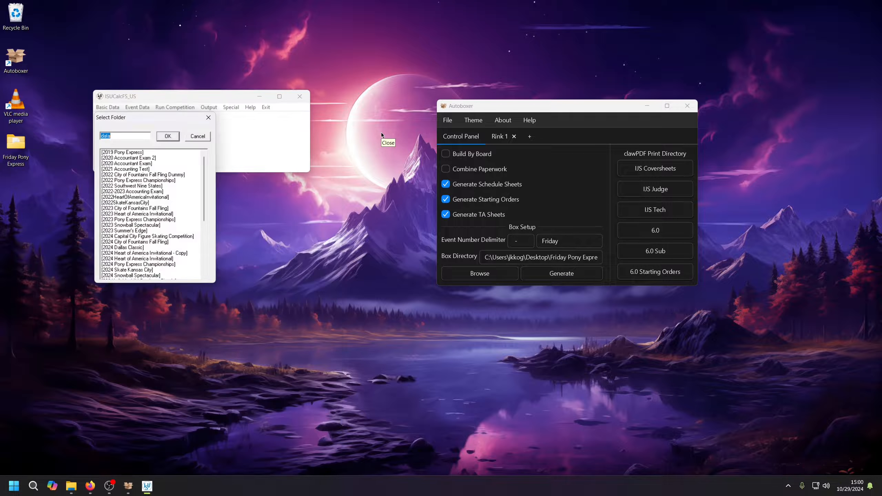
click(143, 264)
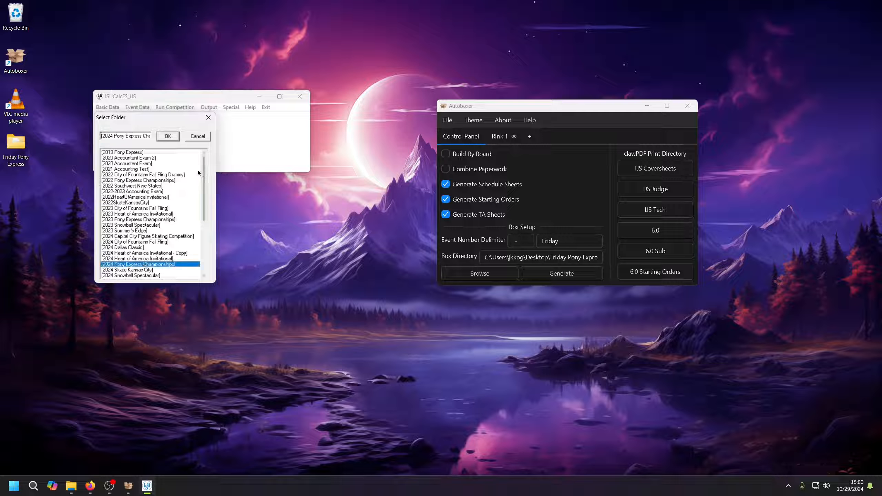
click(173, 135)
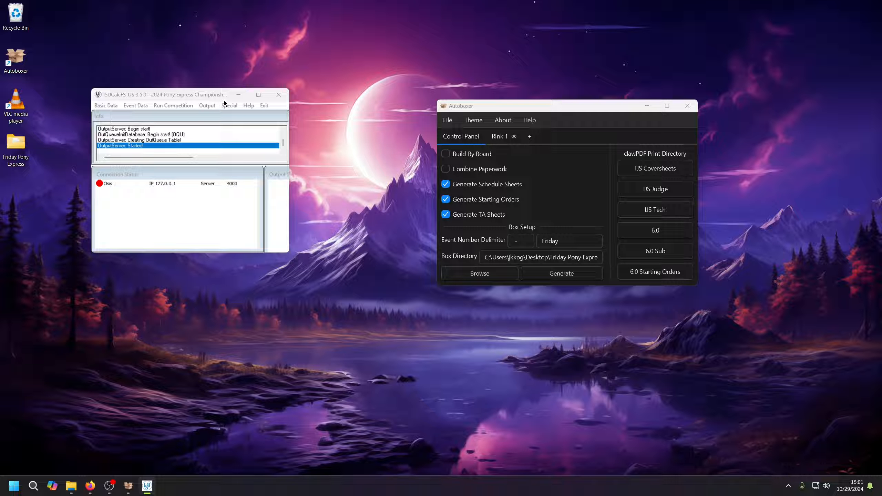
Open Batch Print in ISUCalcFS and set Autoboxer's clawPDF print directory to IJS Tech.
click(207, 106)
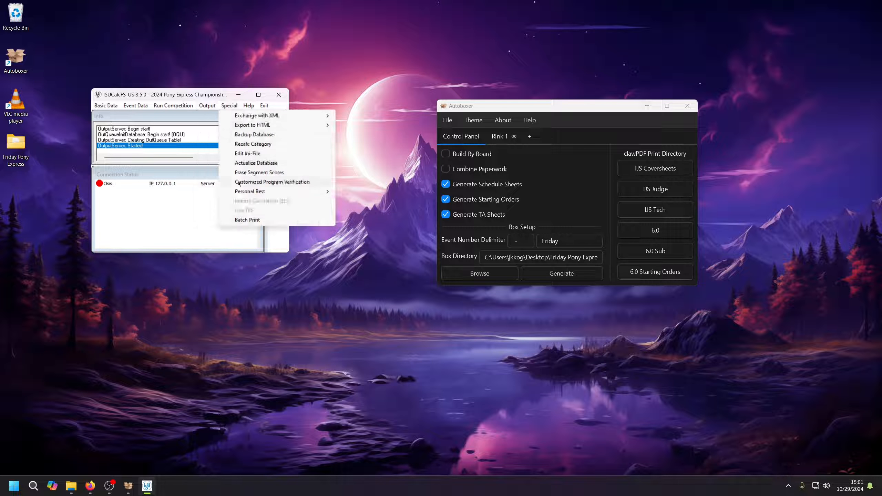
click(295, 219)
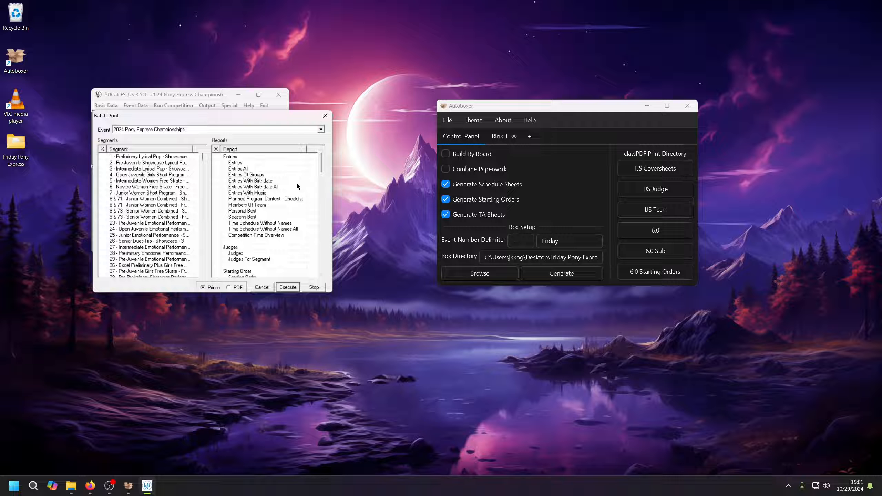
click(671, 216)
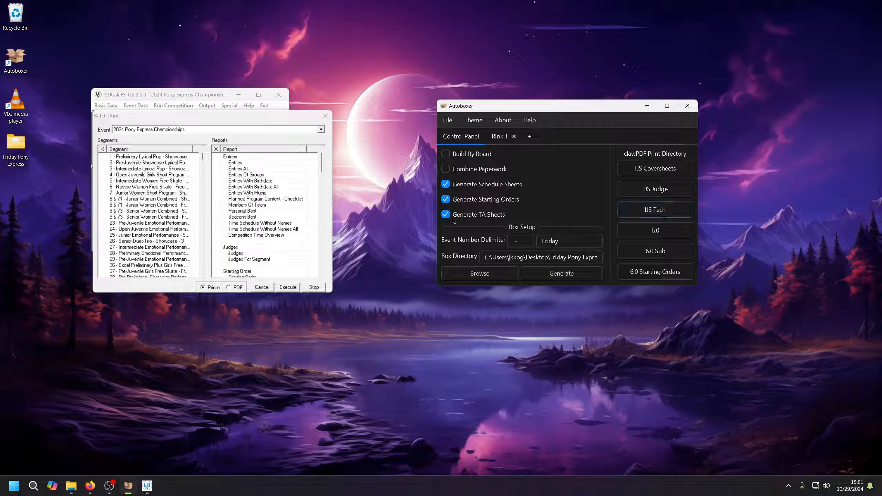
Mark segments 1 through 7 and the short programs of 8 & 71 Junior and 9 & 73 Senior Women Combined for batch printing.
click(102, 157)
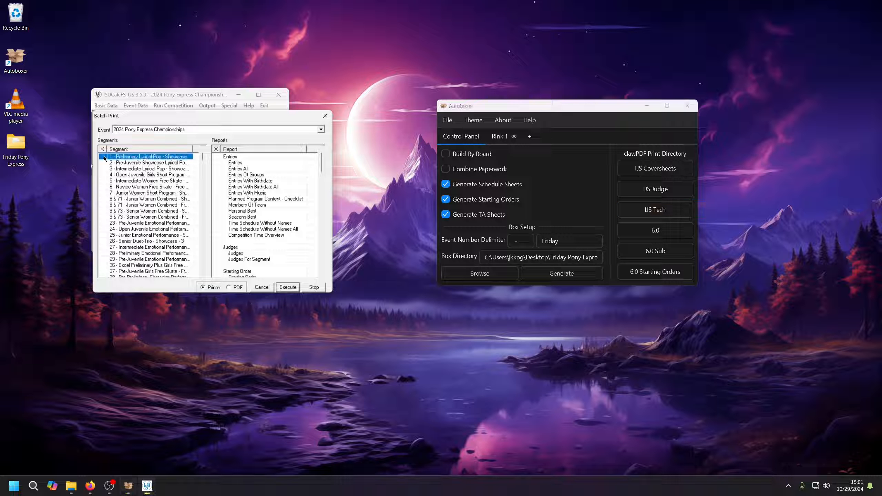
click(103, 163)
click(102, 168)
click(101, 175)
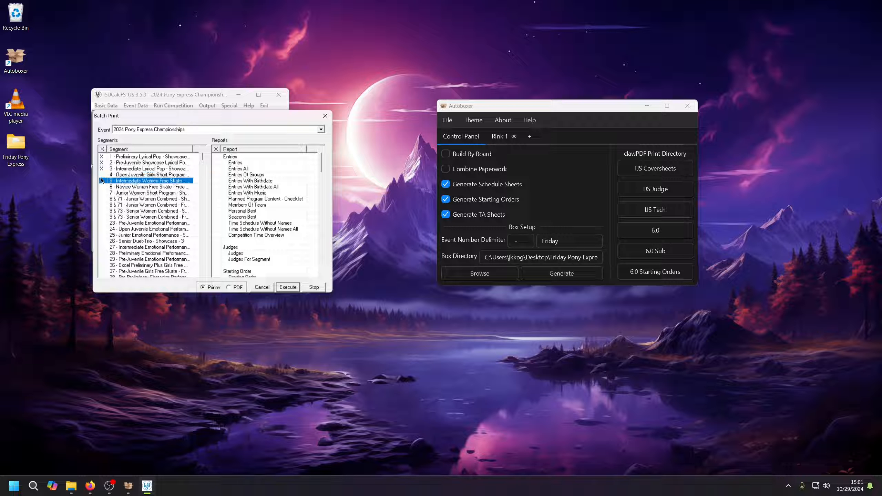
click(101, 180)
click(101, 187)
click(101, 193)
click(101, 199)
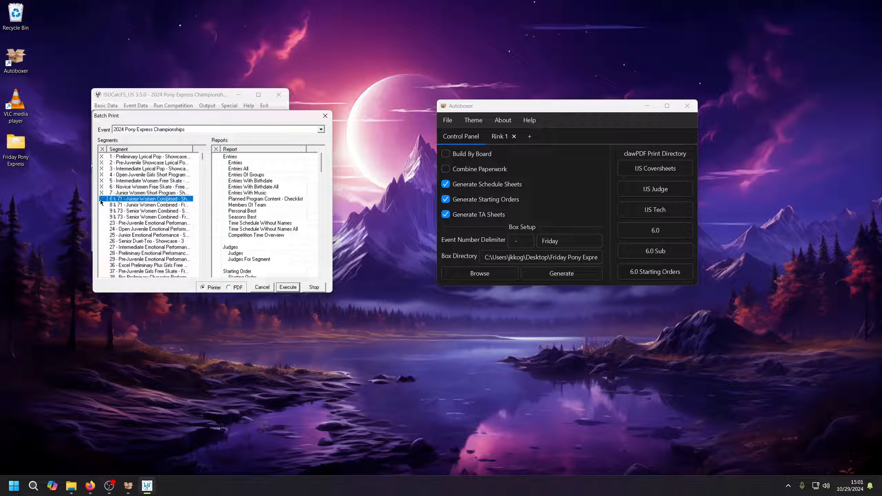
click(102, 205)
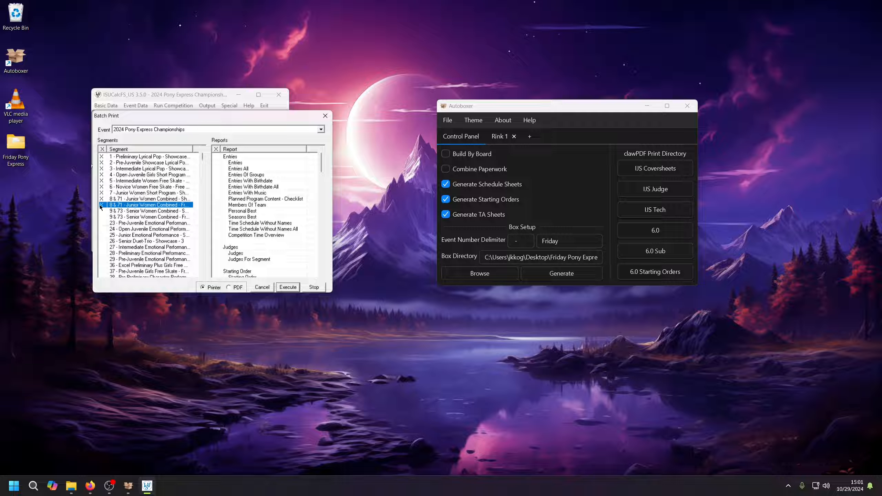
click(102, 211)
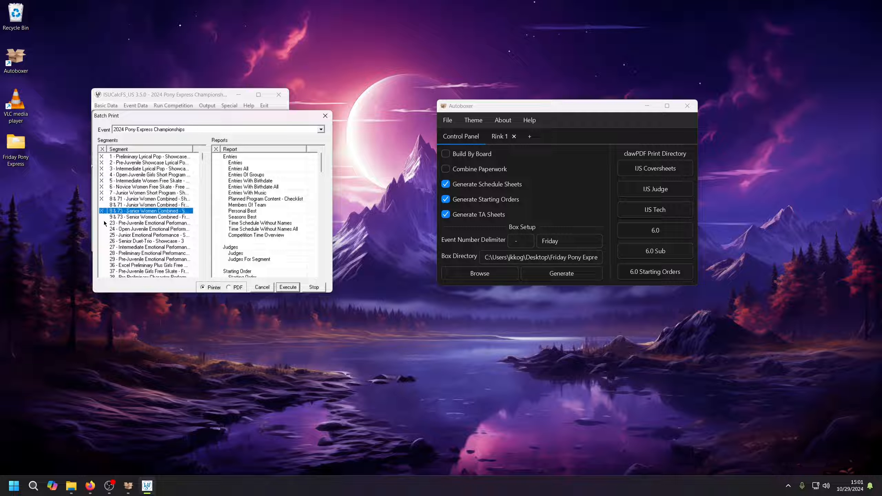
Mark segments 23 through 29, 36 and 37 for batch printing.
click(102, 223)
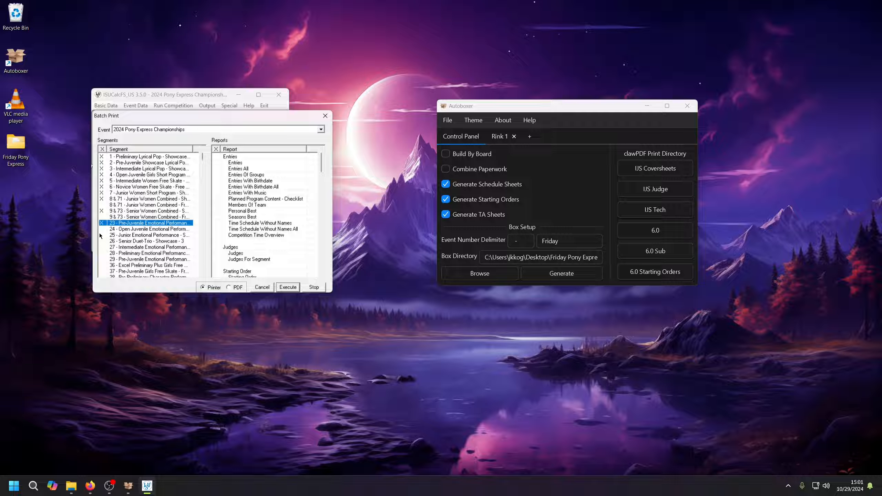
click(100, 230)
click(104, 235)
click(107, 241)
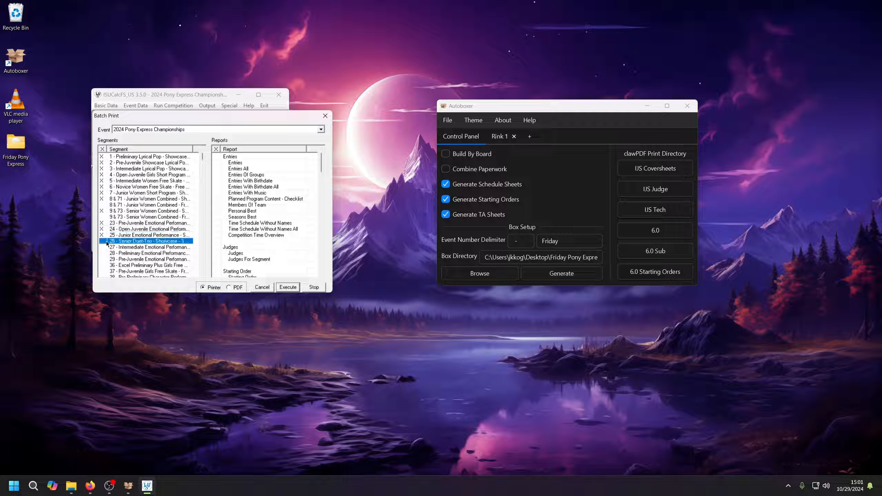
click(105, 247)
click(106, 254)
click(105, 259)
click(105, 265)
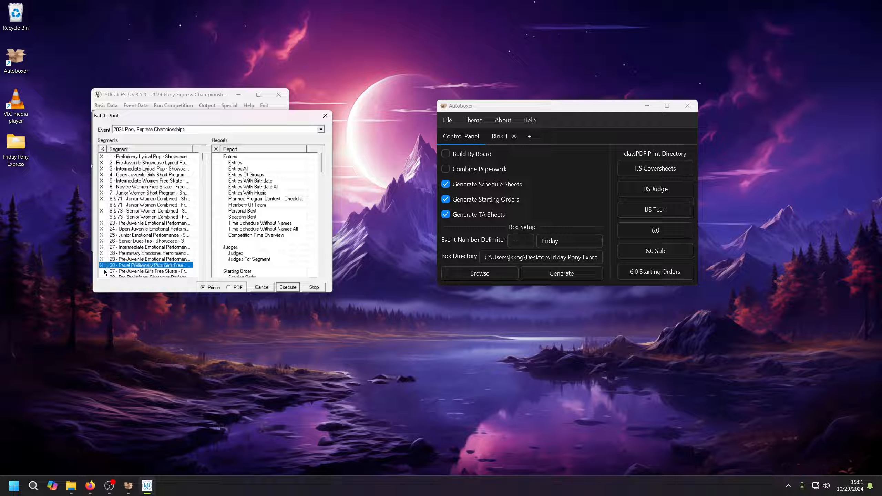
click(105, 272)
Mark segments 38, 39 and 40 and the short programs of 41 & 68 Intermediate and 42 & 70 Novice Women Combined.
scroll(110, 245, down, 3)
click(102, 223)
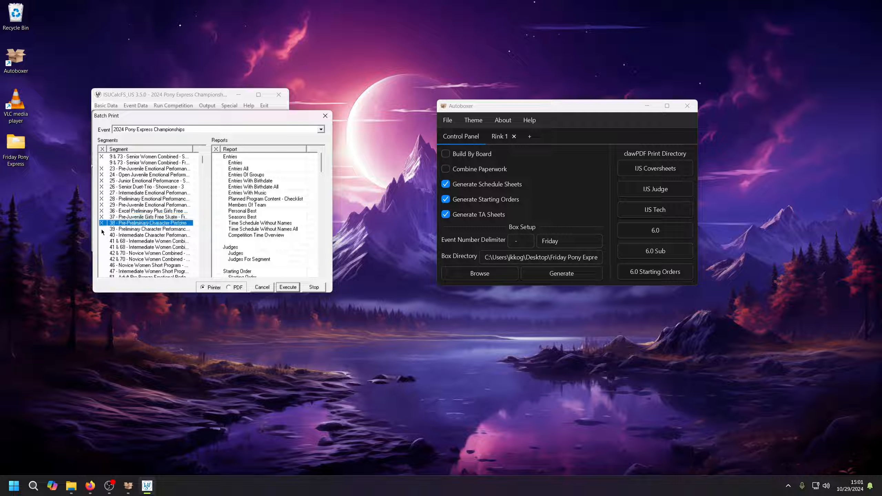
click(101, 229)
click(102, 236)
click(102, 241)
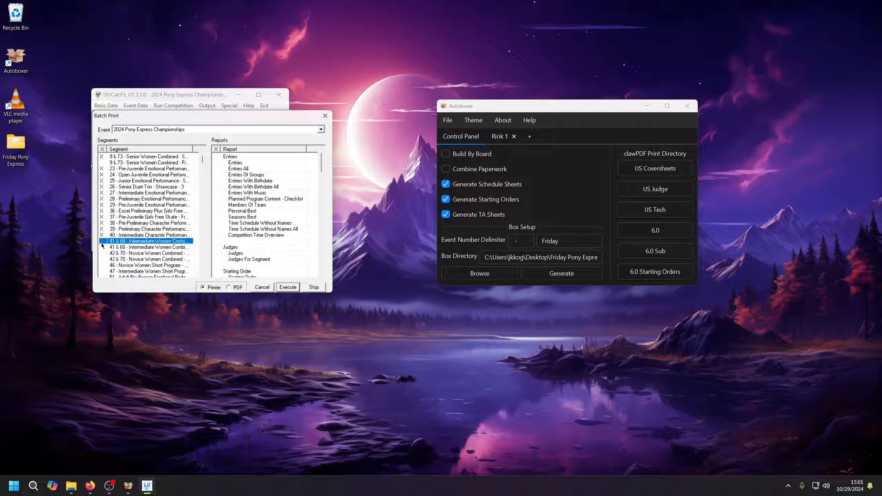
click(100, 253)
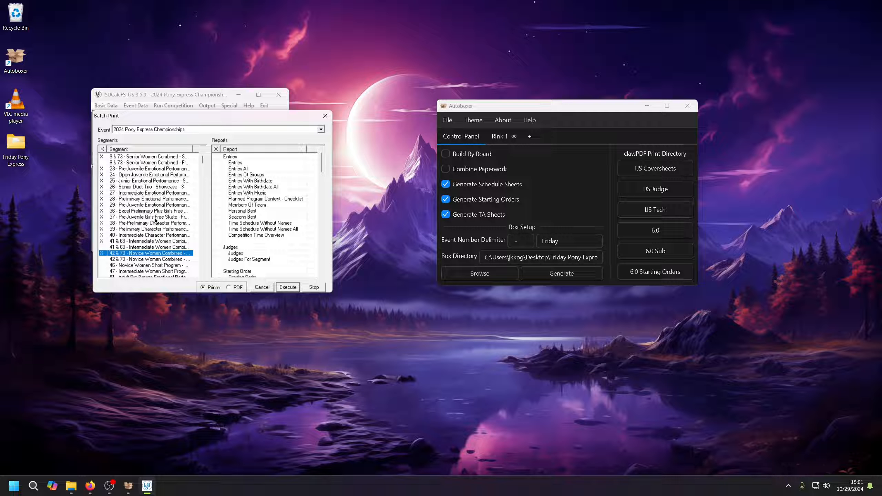
Choose the pre-segment Tech. Panel report and print the batch to the clawPDF printer.
scroll(271, 236, down, 15)
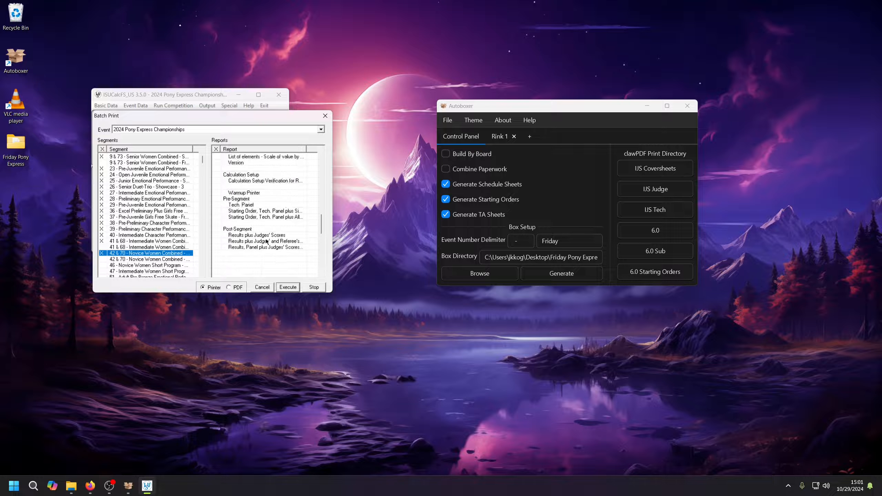
click(215, 204)
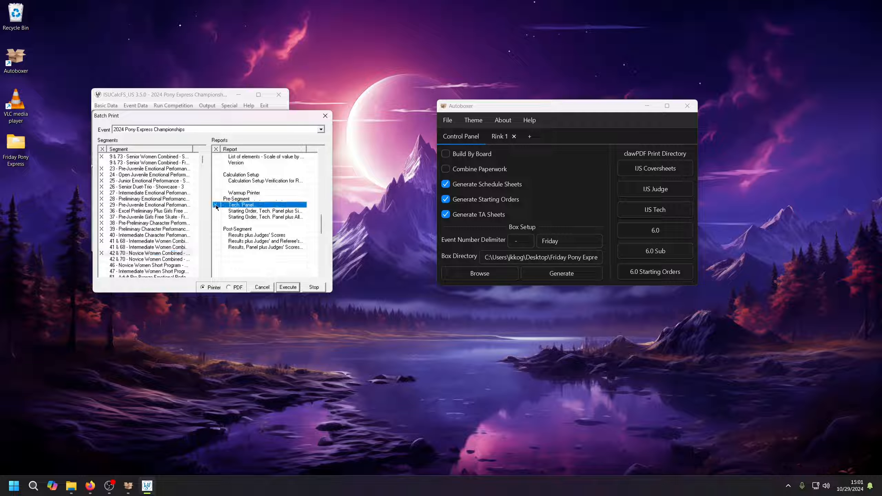
click(295, 287)
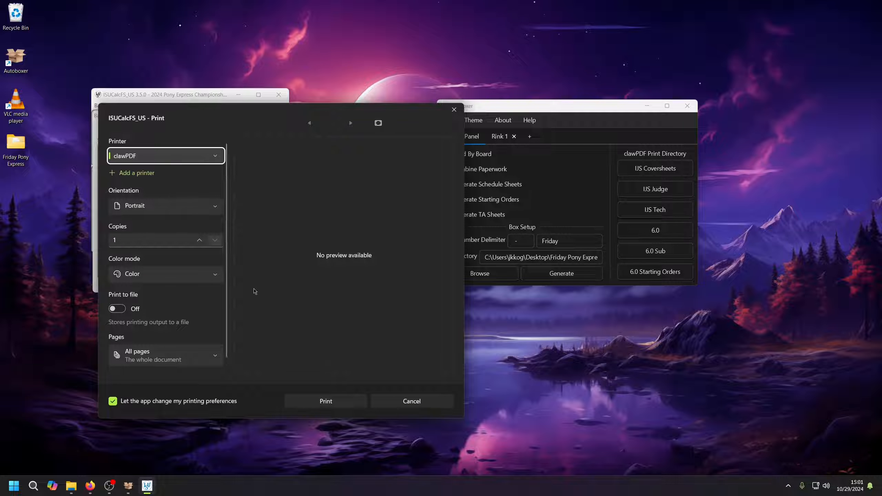
click(339, 406)
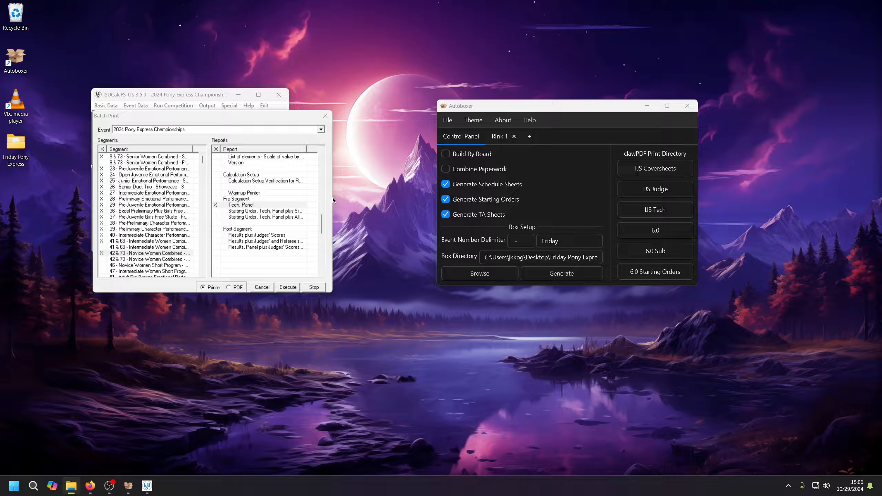
Close Batch Print and ISUCalcFS, and move the Autoboxer window to the middle of the desktop.
click(325, 115)
click(263, 106)
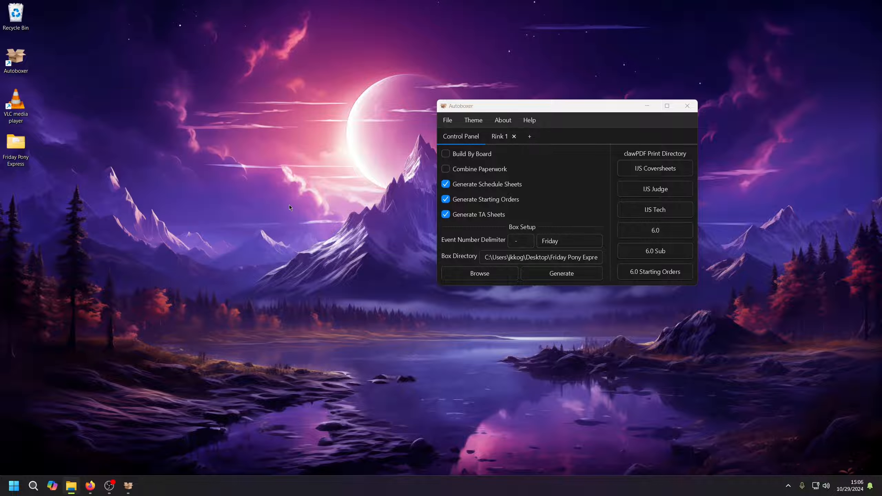
drag(516, 107, 503, 111)
drag(403, 120, 401, 121)
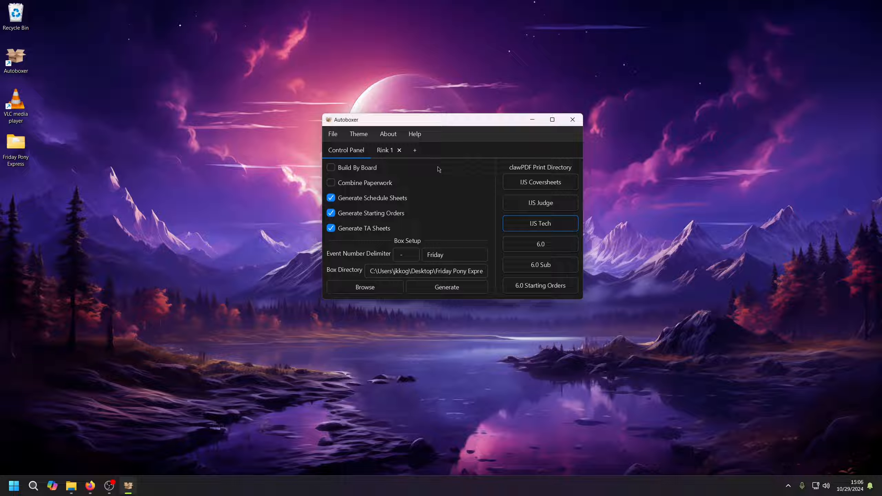
Set Autoboxer's clawPDF print directory to 6.0 and launch Hal2.
click(552, 250)
key(super)
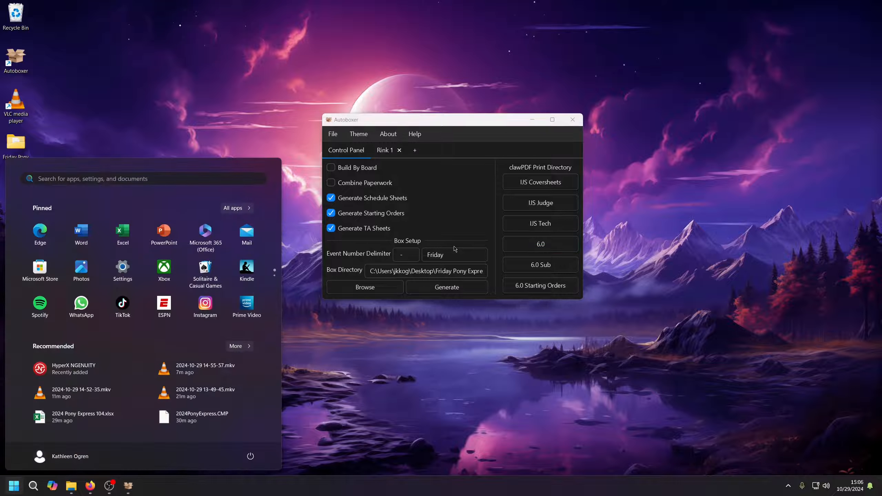
text(hal)
key(Return)
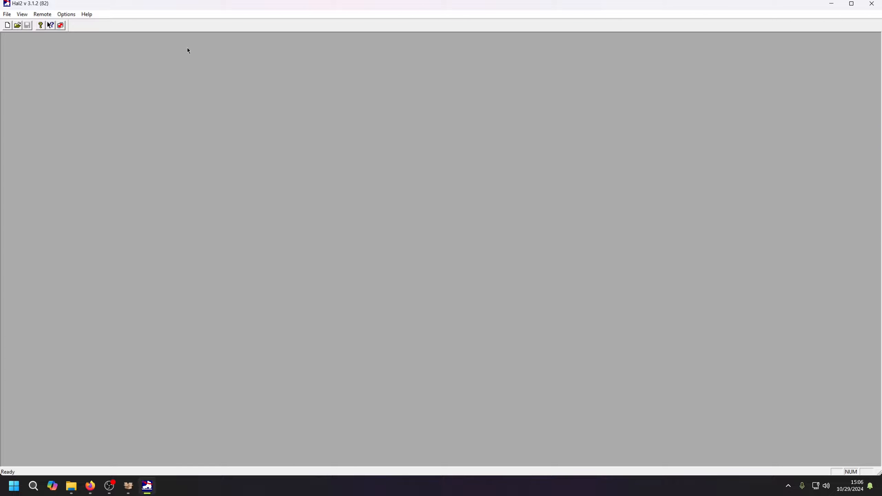
Open the 2024PonyExpress.CMP competition and set up a multi-print of Judges Sheets for selected events.
click(16, 25)
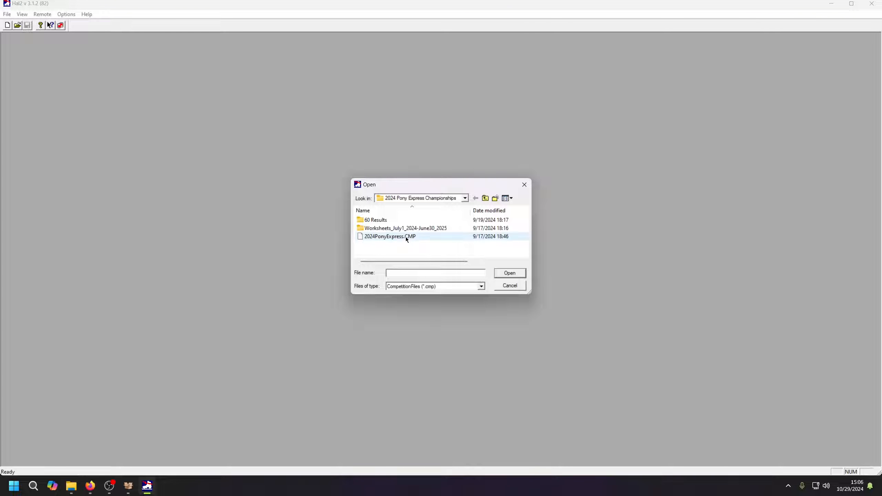
click(405, 237)
double_click(406, 238)
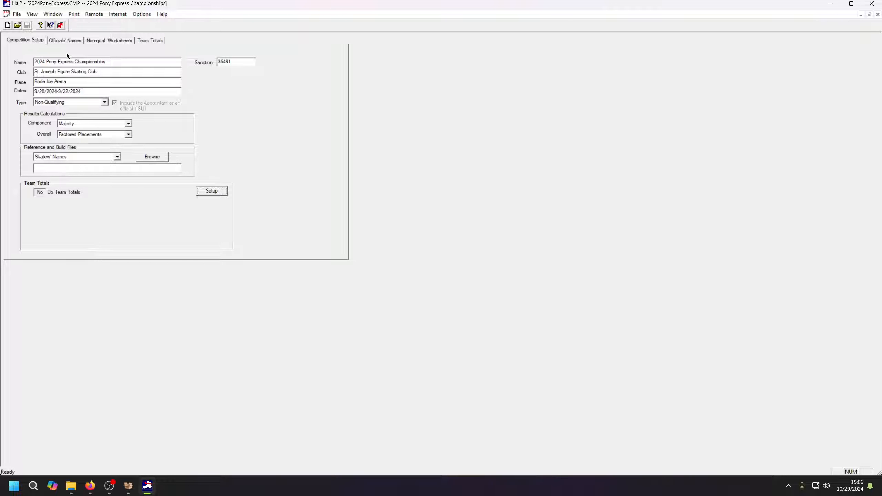
click(79, 15)
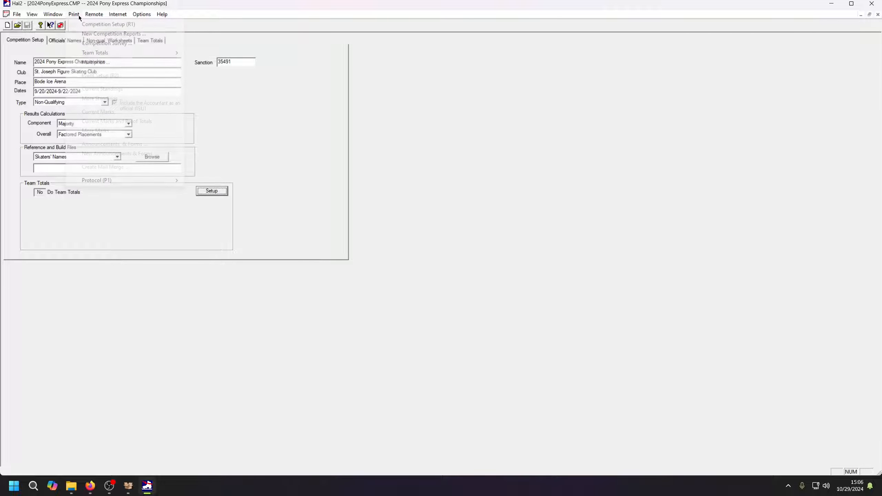
click(82, 62)
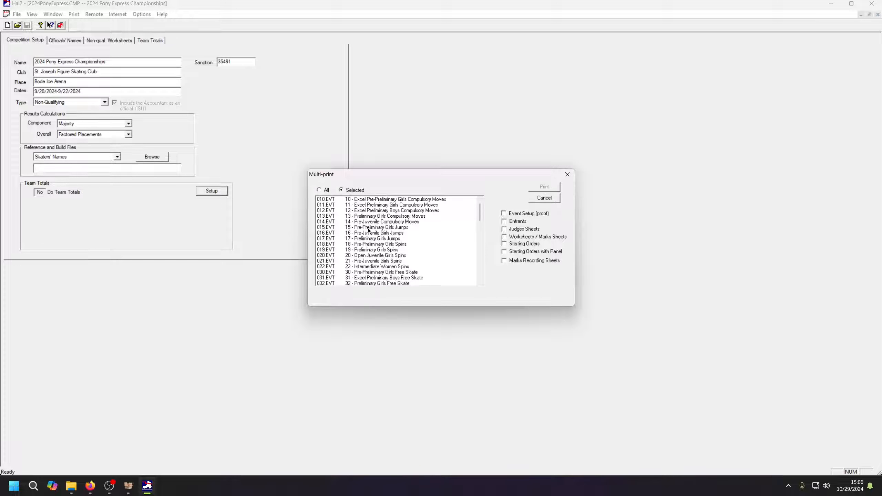
click(528, 231)
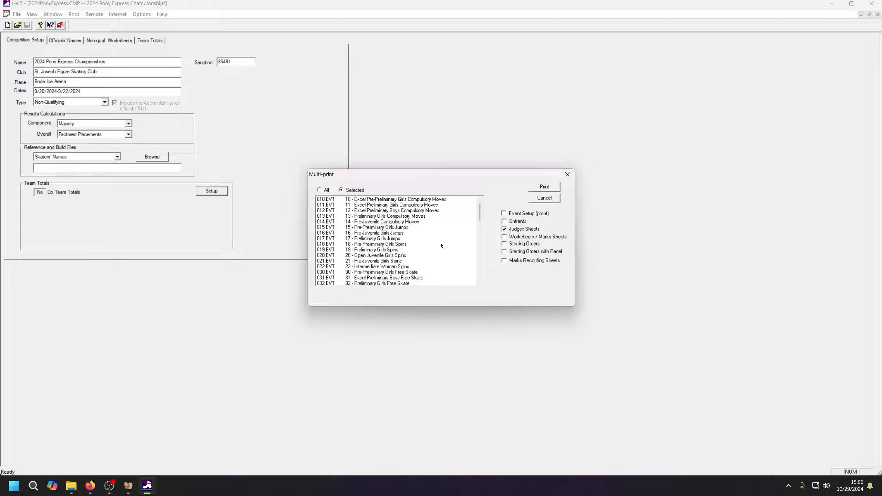
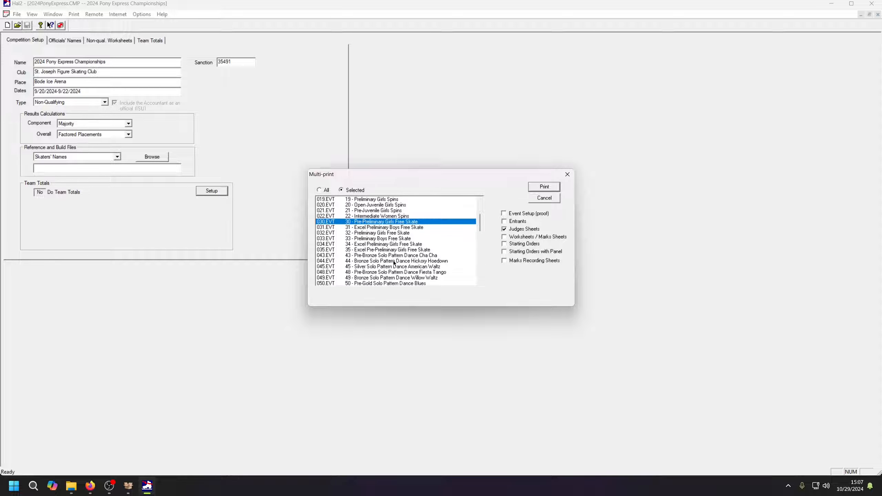
Select the free skate events 30 through 35, check Autoboxer's 6.0 print directory, and print their Judges Sheets.
scroll(393, 258, down, 1)
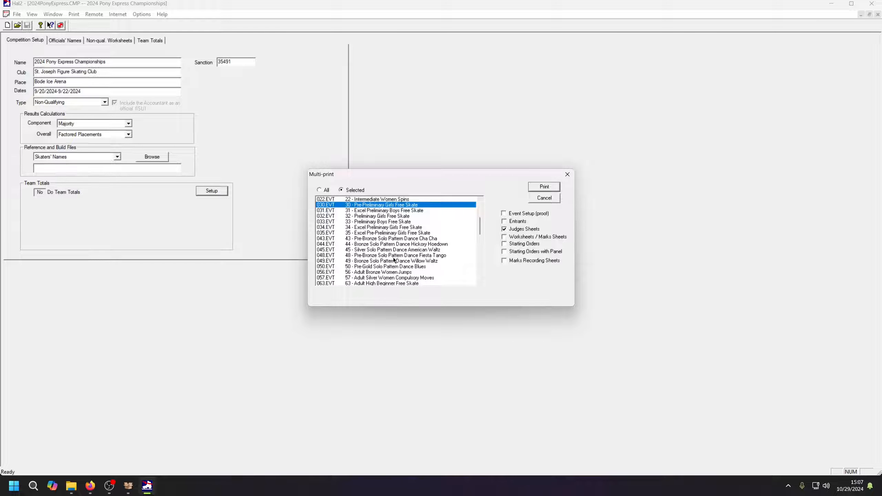
scroll(393, 259, down, 1)
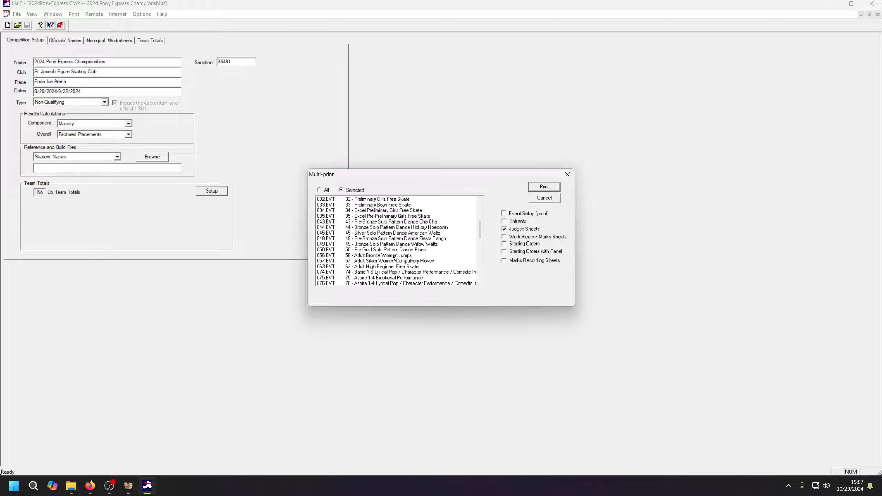
shift+click(397, 250)
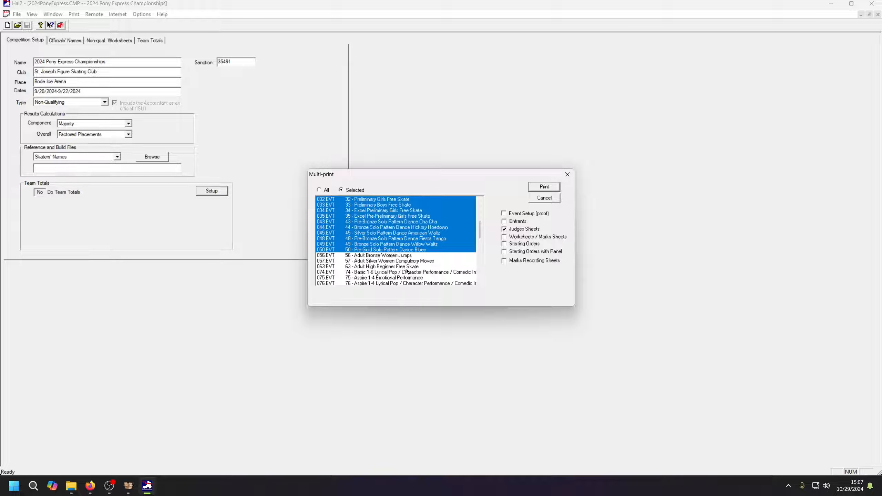
drag(391, 250, 392, 216)
scroll(404, 275, up, 3)
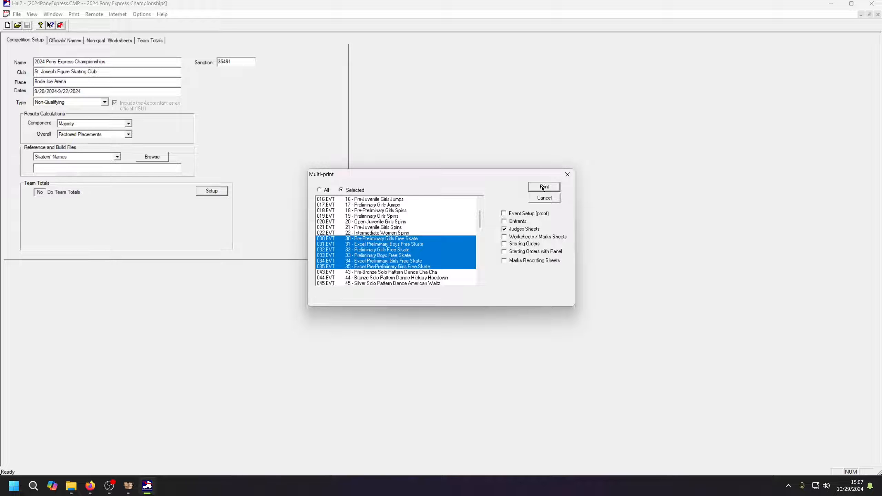
click(128, 486)
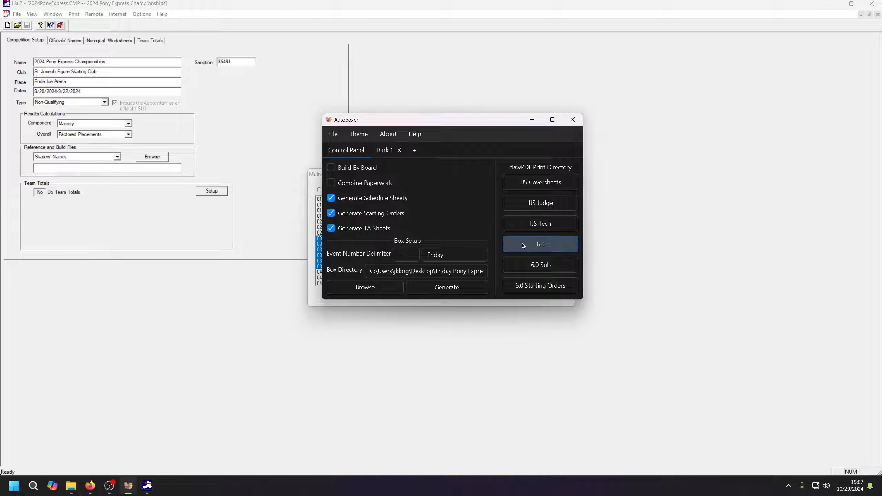
click(532, 119)
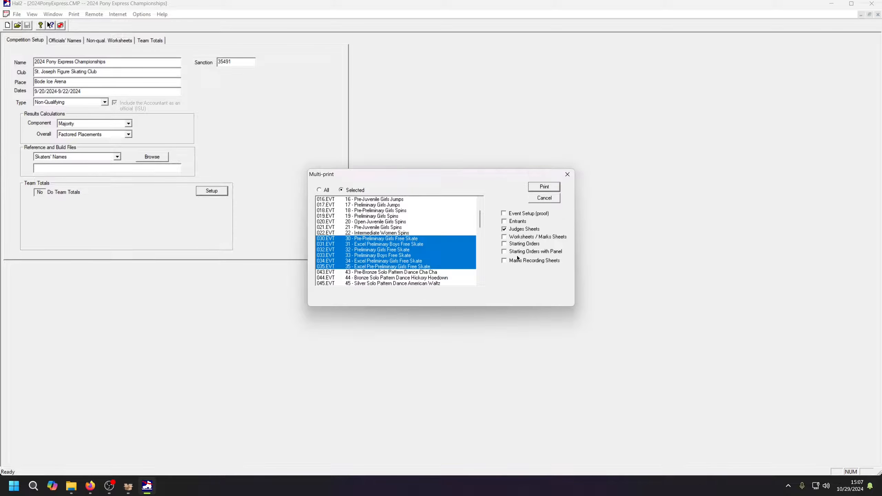
click(545, 187)
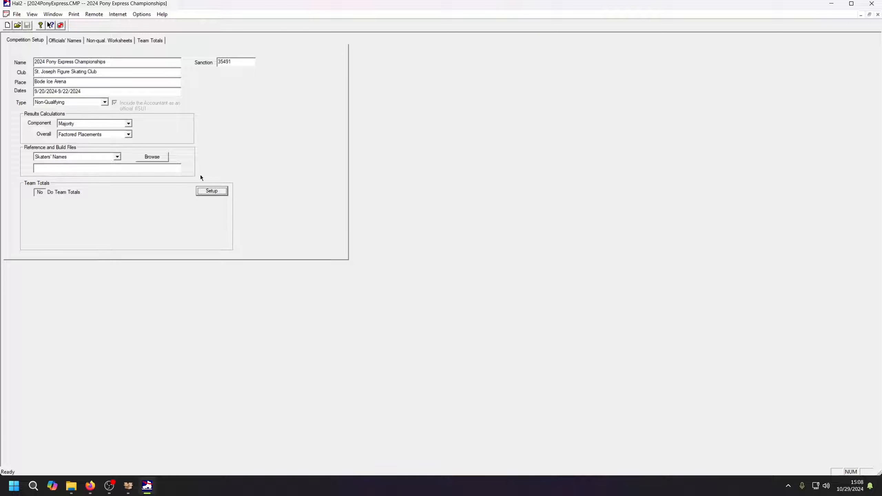
Multi-print the Worksheets / Marks Sheets for events 10 through 22, from Excel Pre-Preliminary Girls Compulsory Moves to Intermediate Women Spins.
click(73, 14)
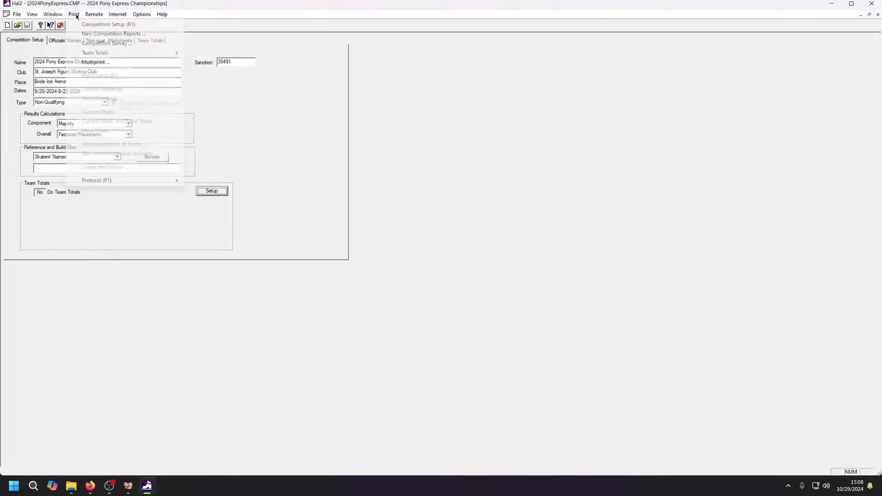
click(90, 62)
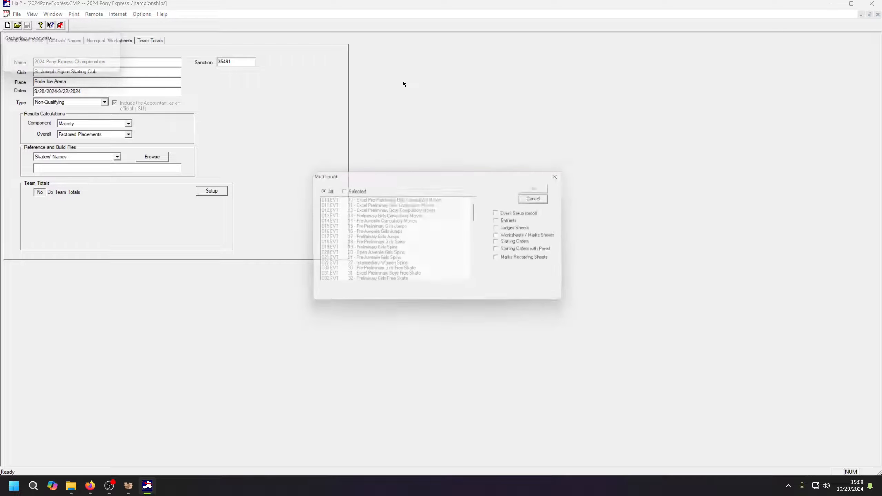
click(525, 237)
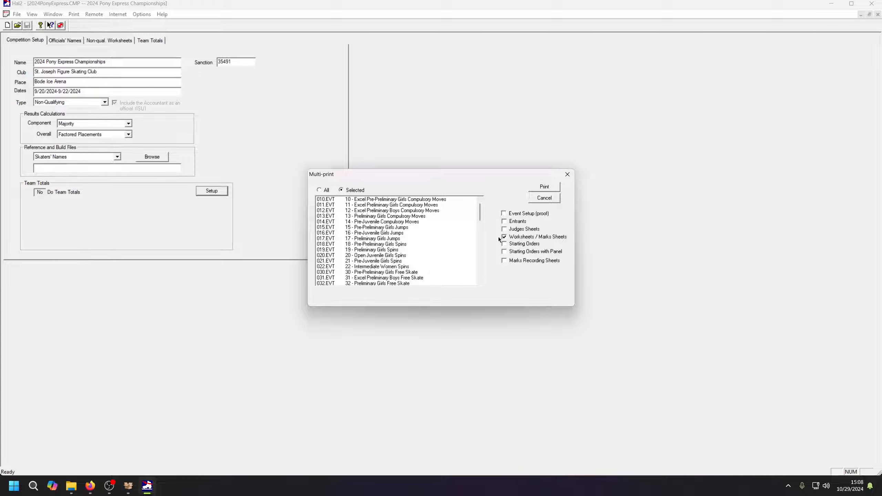
click(356, 200)
scroll(347, 278, down, 1)
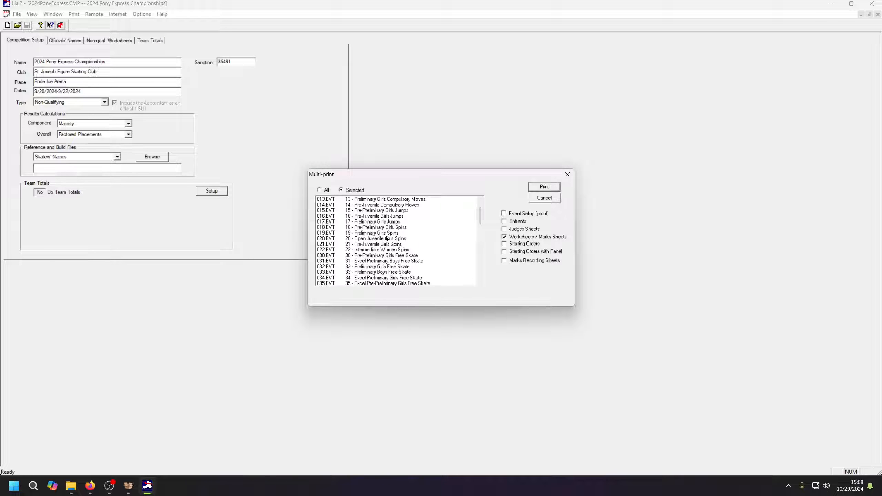
shift+click(390, 249)
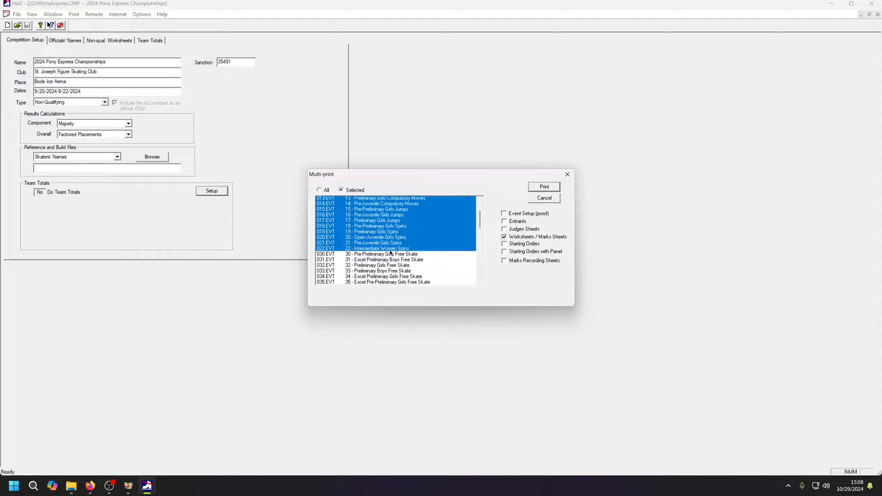
scroll(392, 252, down, 2)
scroll(392, 253, down, 1)
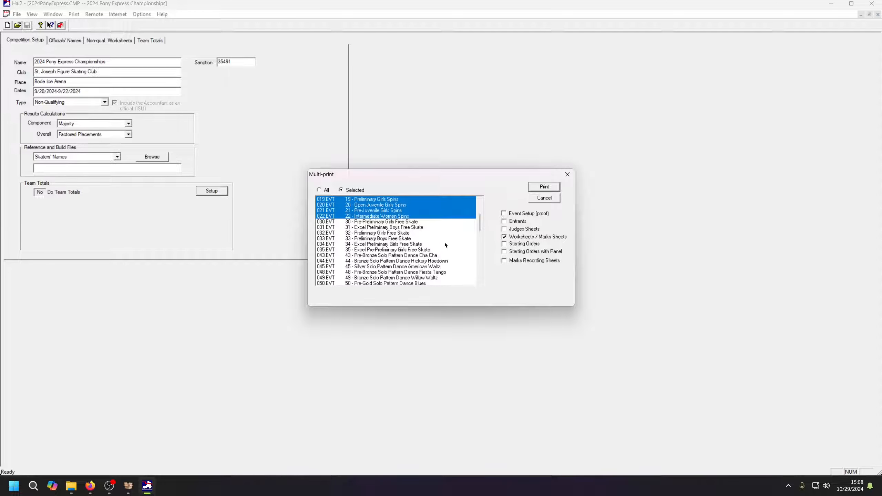
scroll(443, 246, up, 3)
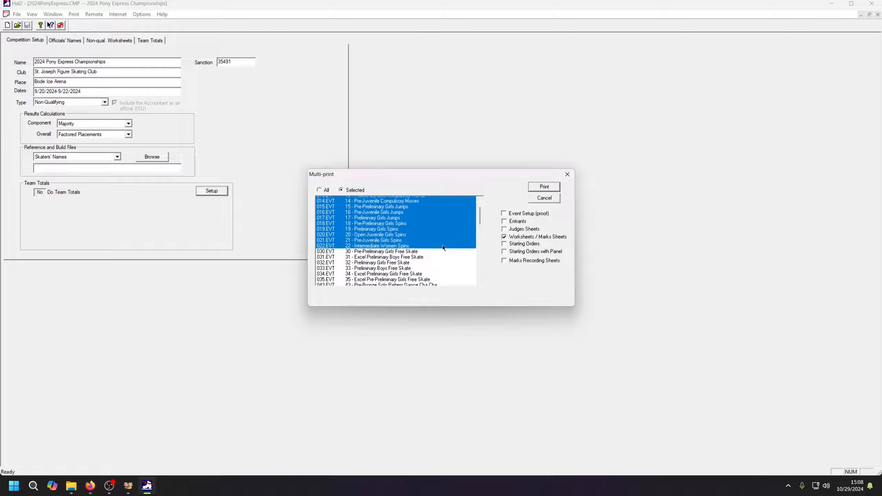
click(544, 187)
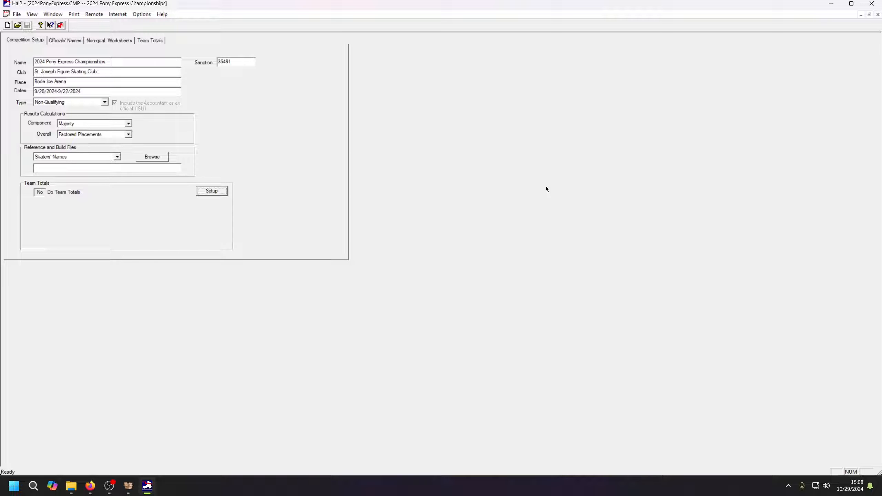
Switch to Autoboxer, move its window aside, and set the clawPDF print directory to 6.0 Sub.
click(128, 485)
drag(469, 127, 586, 106)
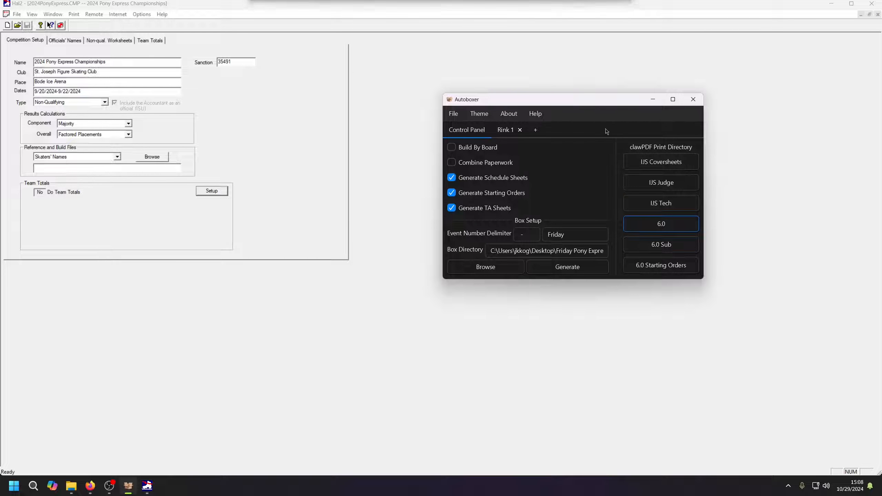
click(687, 250)
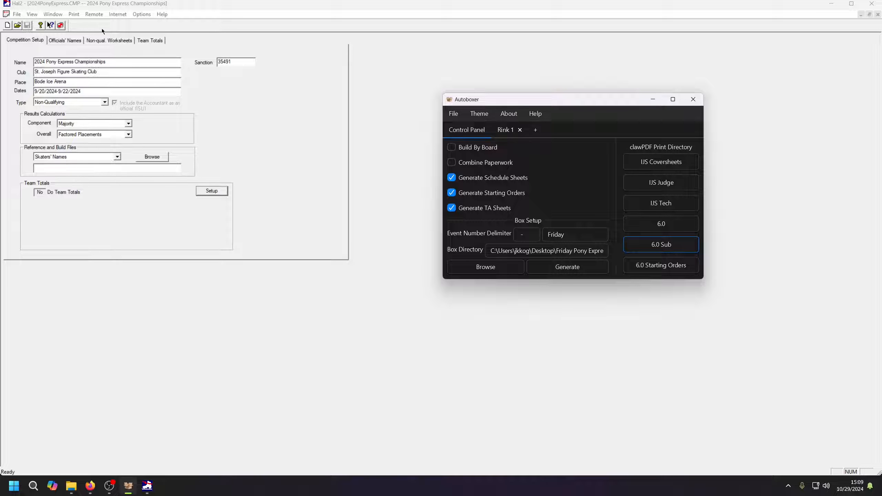
Multi-print the Worksheets / Marks Sheets for the free skate events 30 through 35 in Hal2.
click(73, 14)
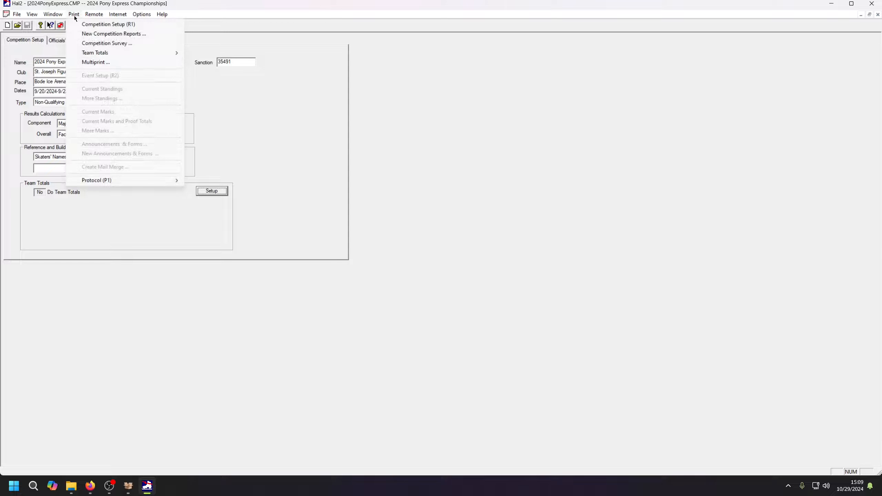
click(82, 63)
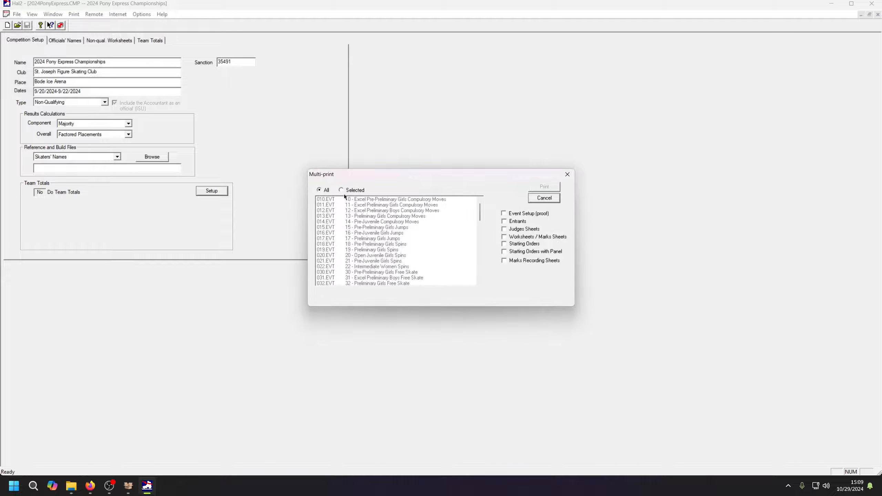
click(358, 190)
scroll(379, 255, down, 3)
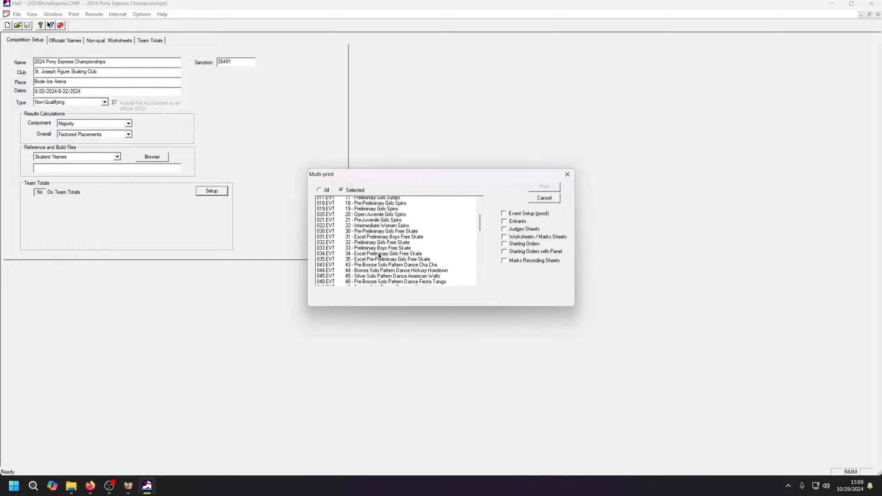
scroll(379, 253, up, 2)
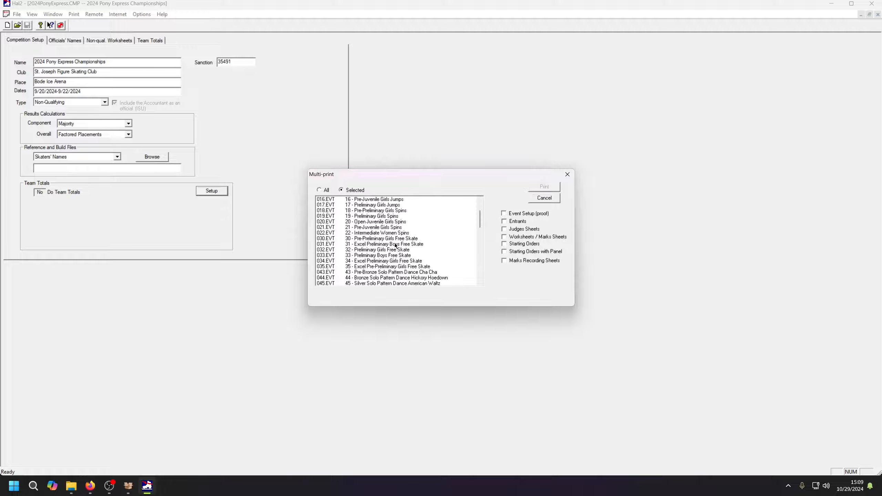
click(525, 238)
click(388, 241)
scroll(390, 249, down, 1)
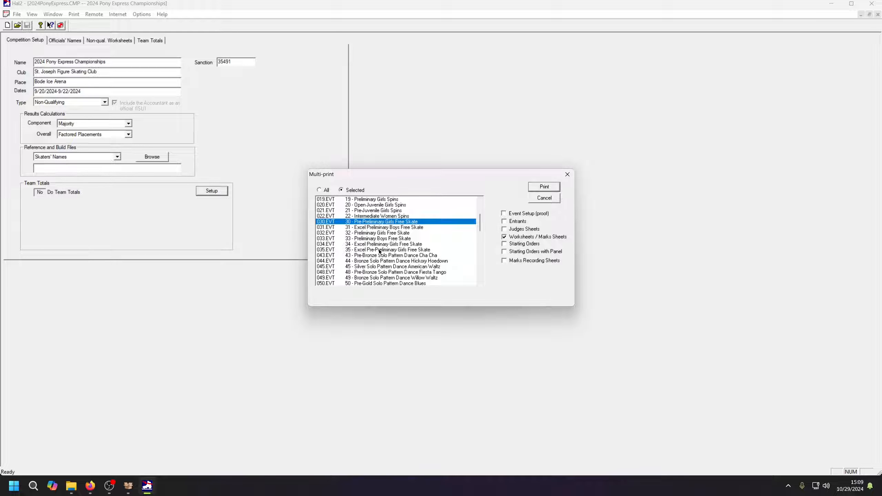
shift+click(379, 250)
scroll(435, 274, up, 2)
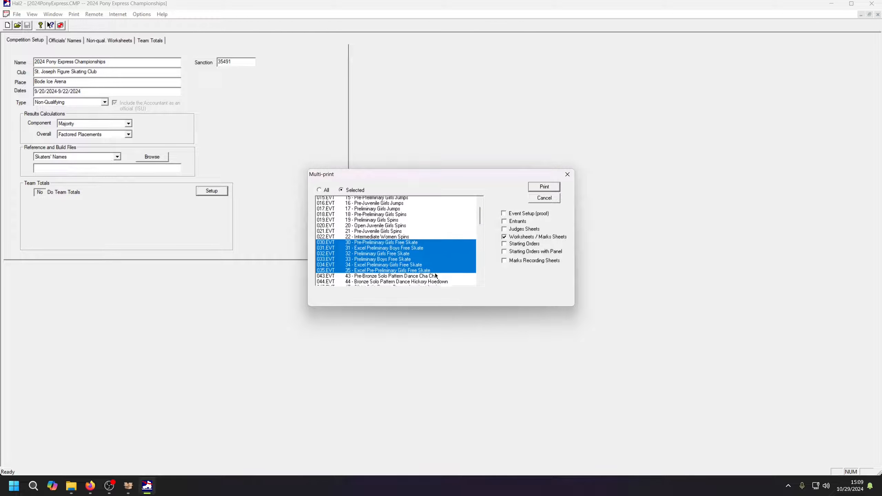
scroll(435, 272, down, 4)
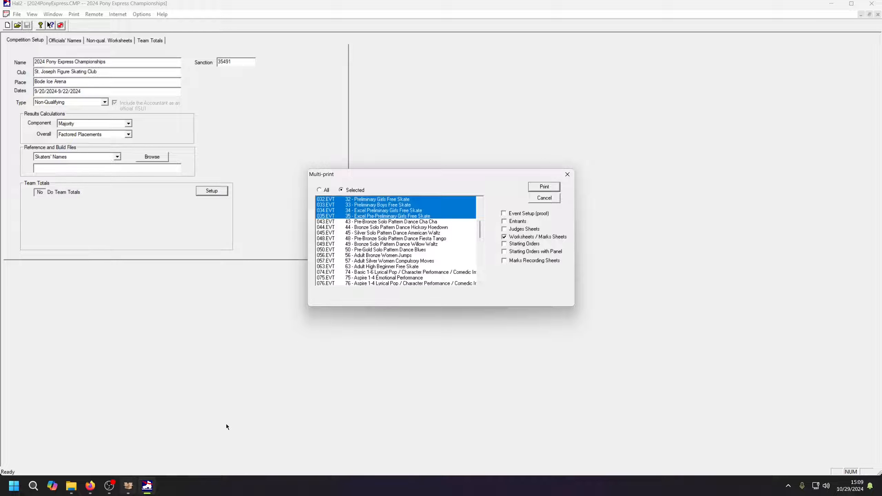
click(533, 189)
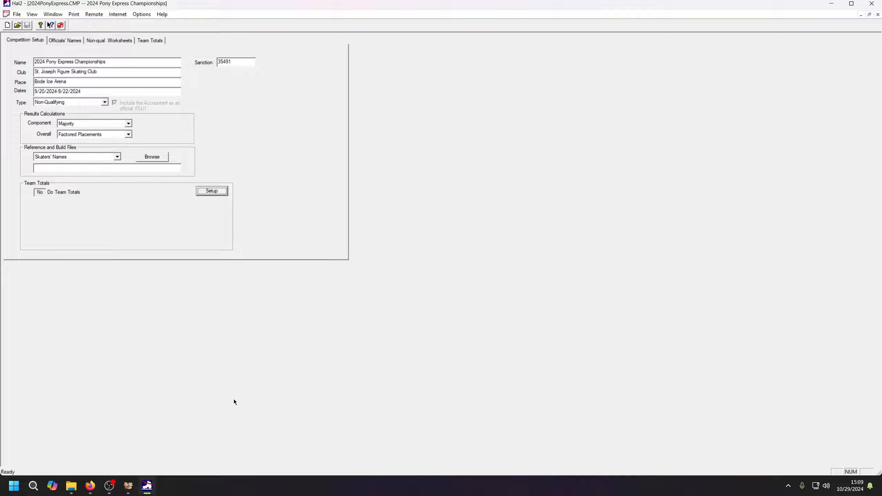
Switch to Autoboxer and set the clawPDF print directory to 6.0 Starting Orders.
mouse_move(121, 490)
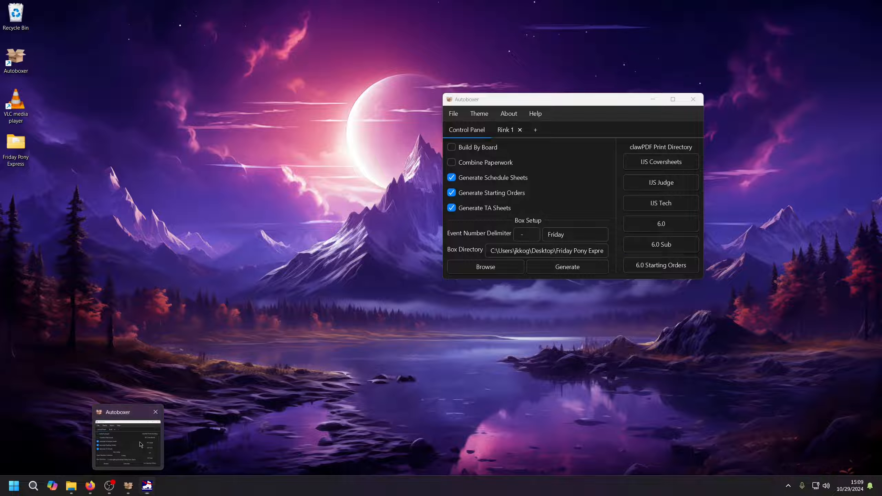
click(140, 445)
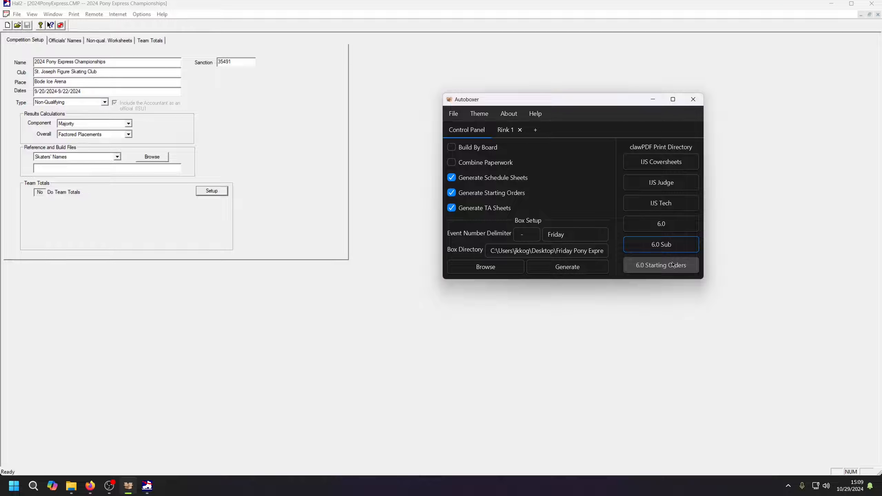
click(671, 273)
Multi-print the Starting Orders with Panel for events 10 through 35, from Excel Pre-Preliminary Girls Compulsory Moves to Excel Pre-Preliminary Girls Free Skate.
click(74, 14)
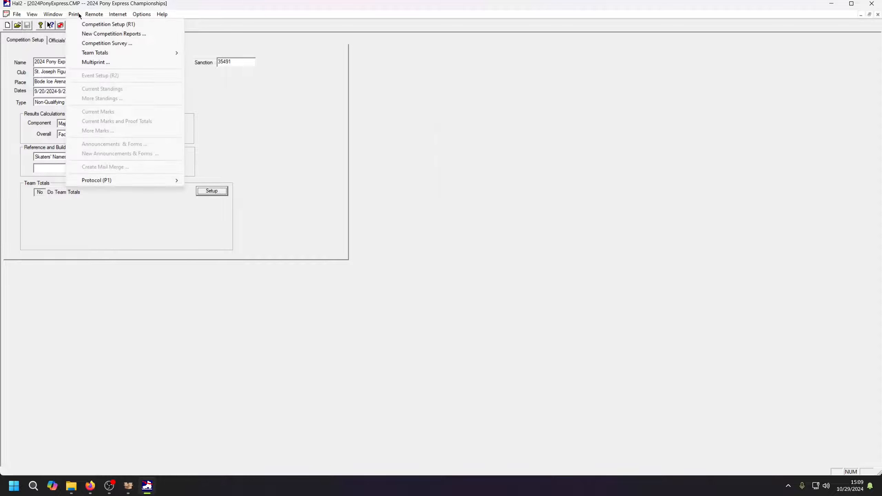
click(90, 63)
click(361, 192)
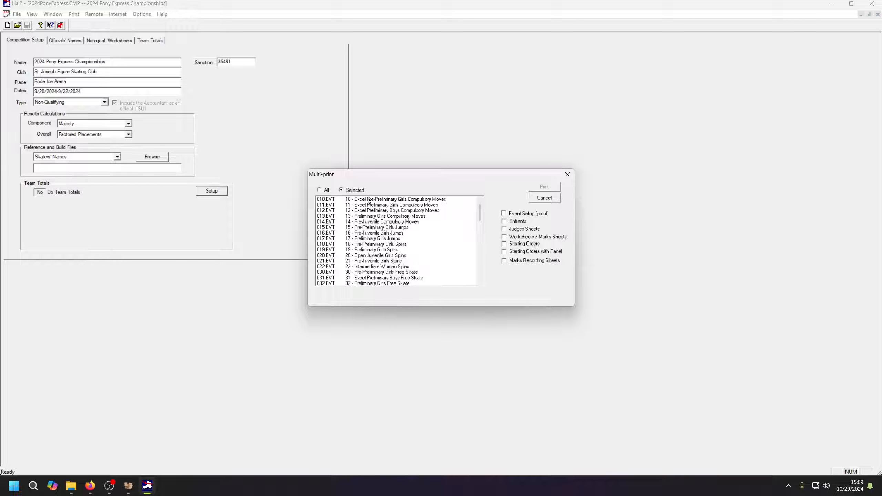
click(451, 200)
scroll(437, 219, down, 3)
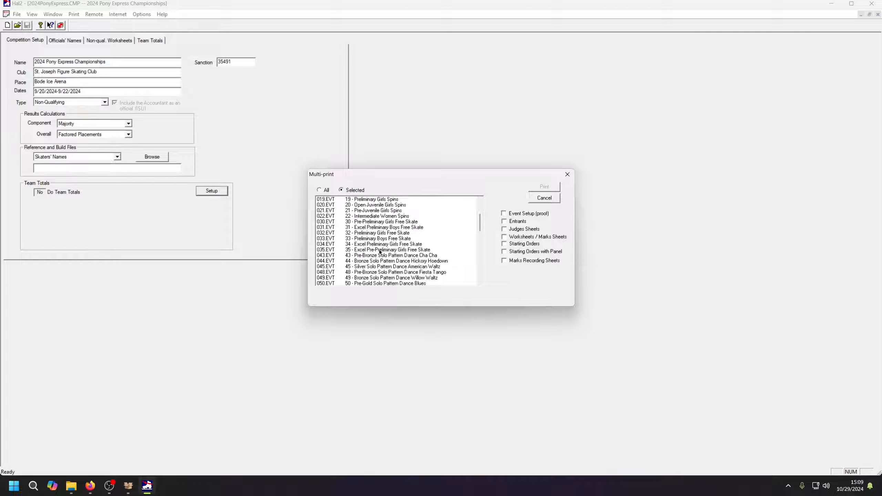
shift+click(357, 250)
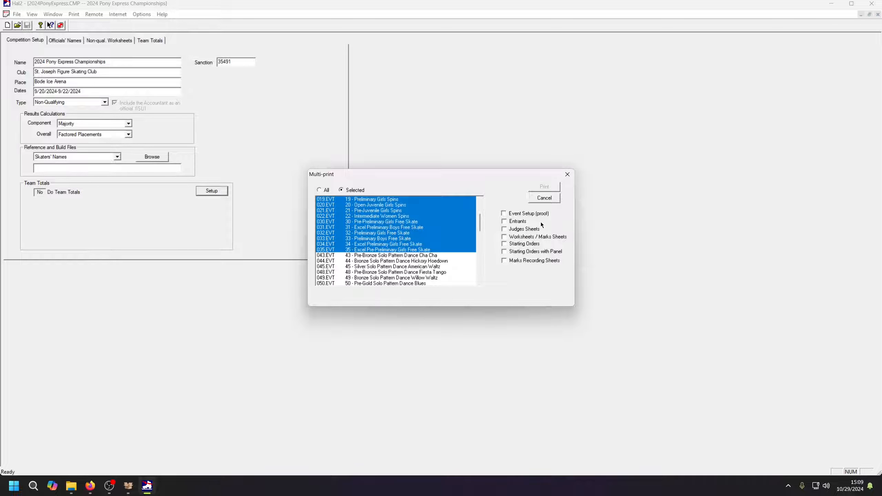
click(516, 253)
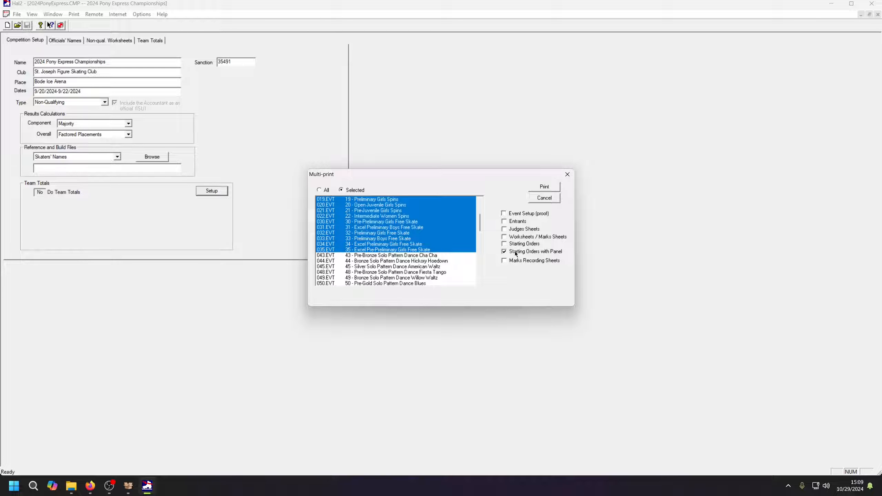
click(544, 187)
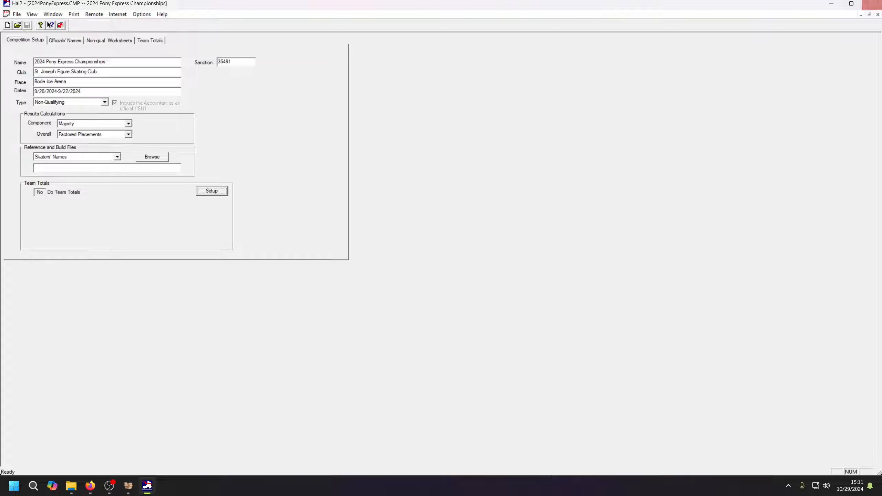
Close Hal2 and move the Autoboxer window towards the middle of the desktop.
click(871, 3)
drag(551, 100, 385, 143)
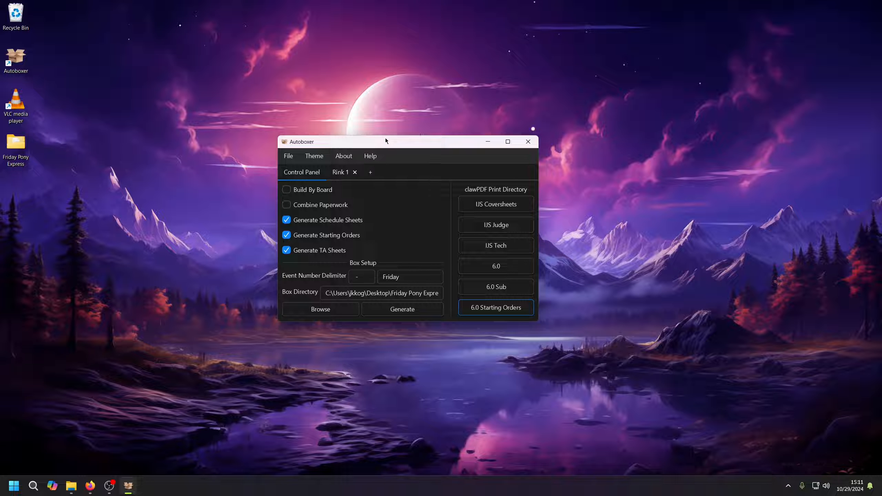
drag(385, 142, 388, 128)
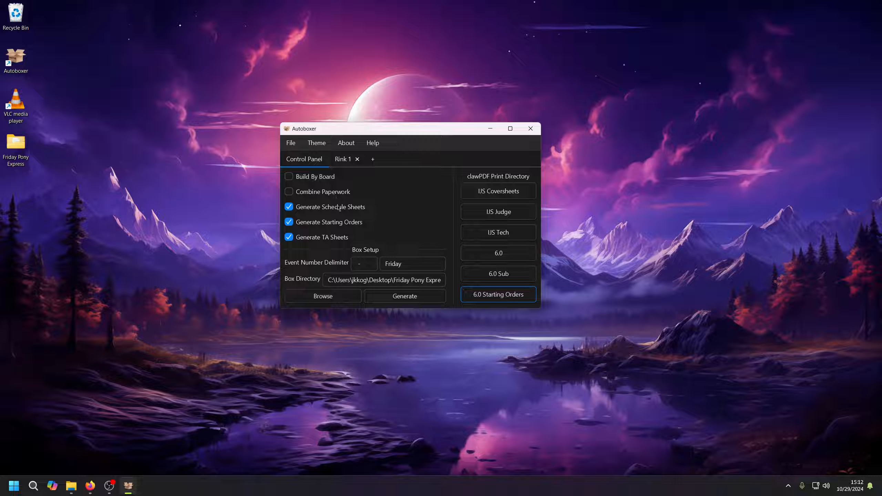
Try the Build By Board option by enabling it and disabling it again.
mouse_move(339, 214)
click(328, 178)
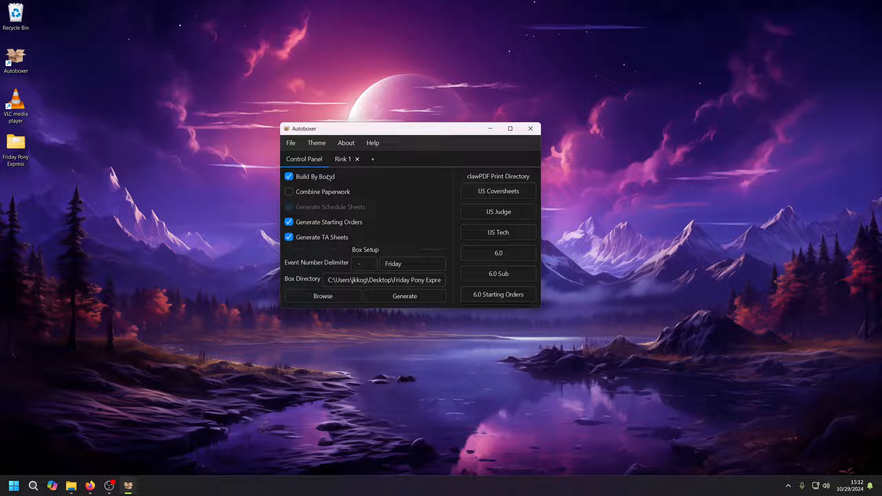
click(329, 177)
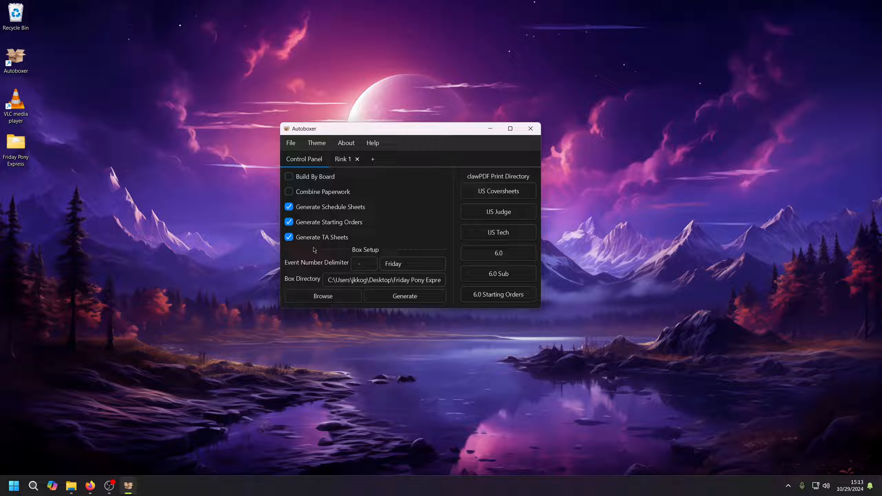
Generate the Friday box with schedule sheets, starting orders and TA sheets, and open its box folder in File Explorer.
click(433, 298)
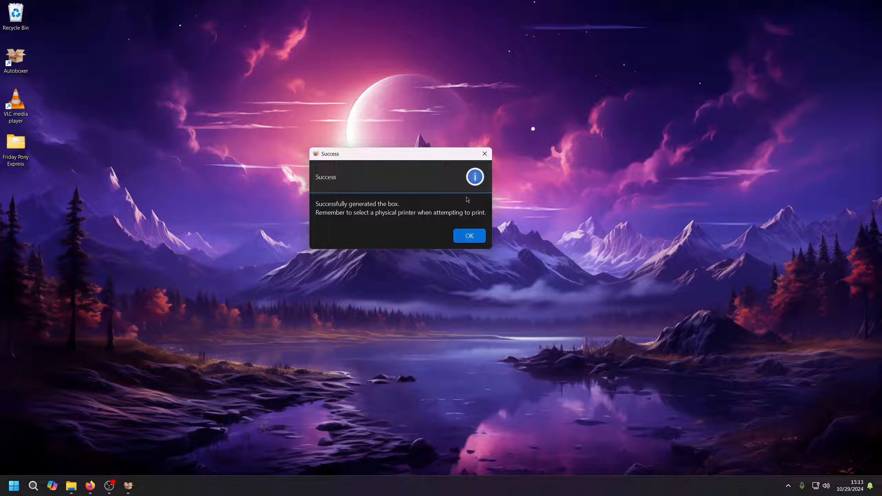
click(475, 231)
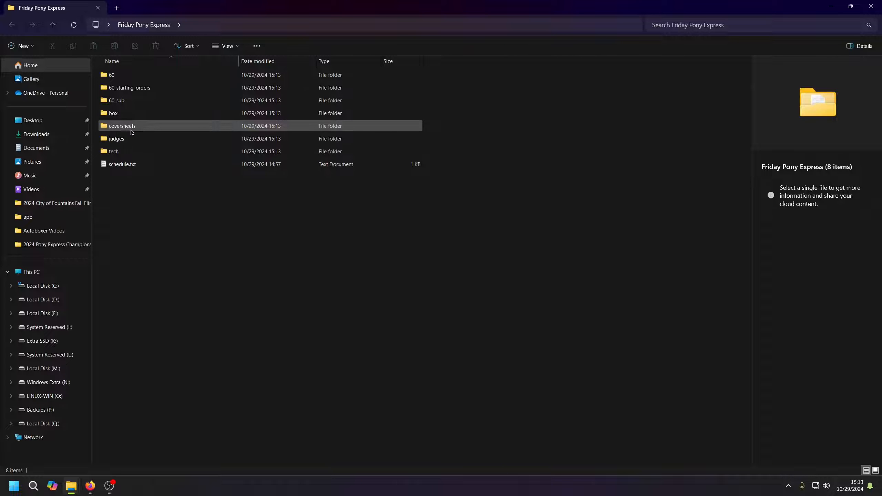
mouse_move(136, 121)
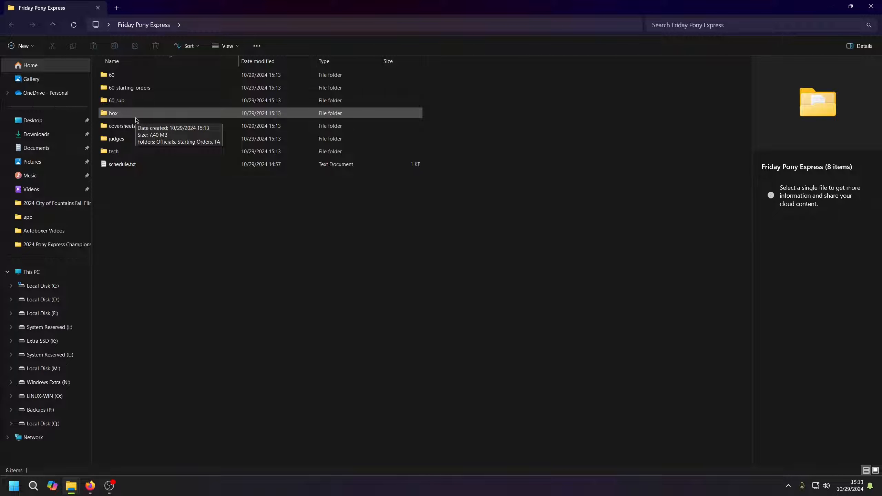
double_click(136, 118)
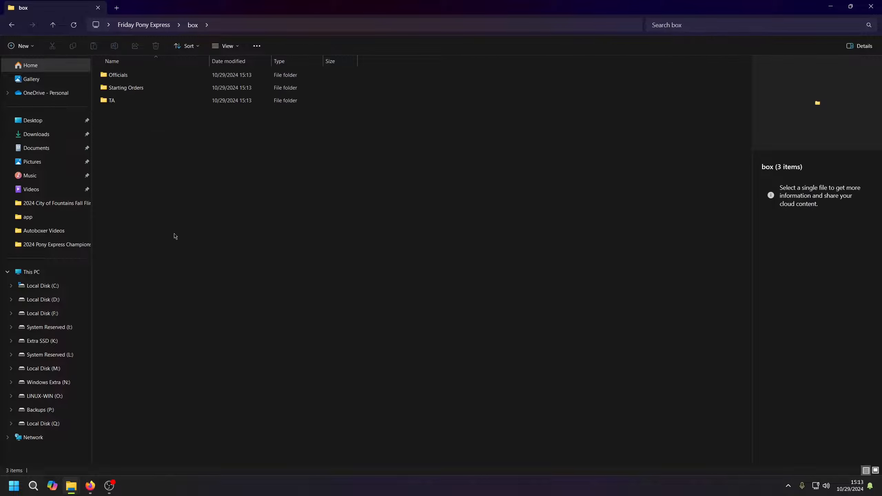
Look over the Officials, Starting Orders and TA folders, and open the first official's PDF under Officials, Rink 1.
click(124, 79)
click(125, 89)
click(125, 101)
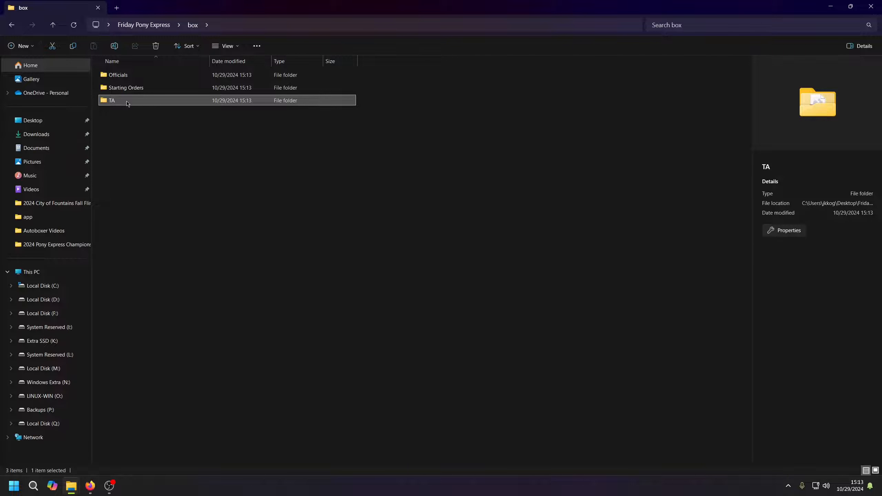
double_click(135, 76)
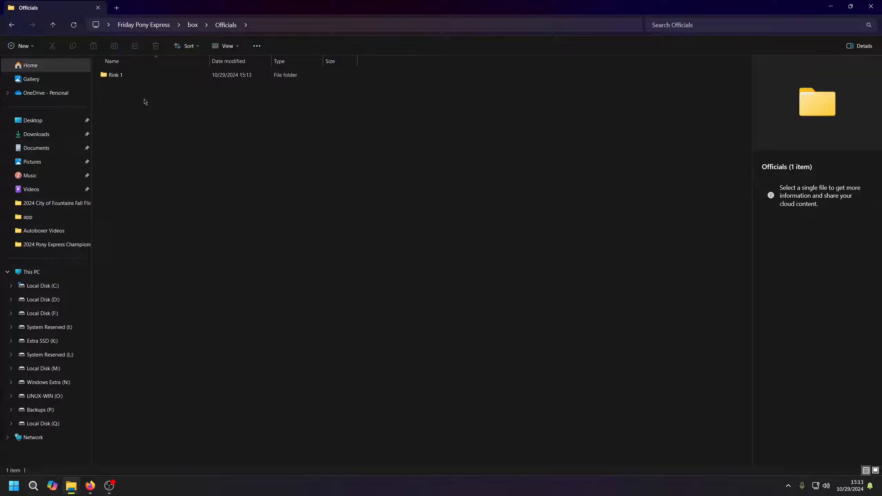
double_click(139, 80)
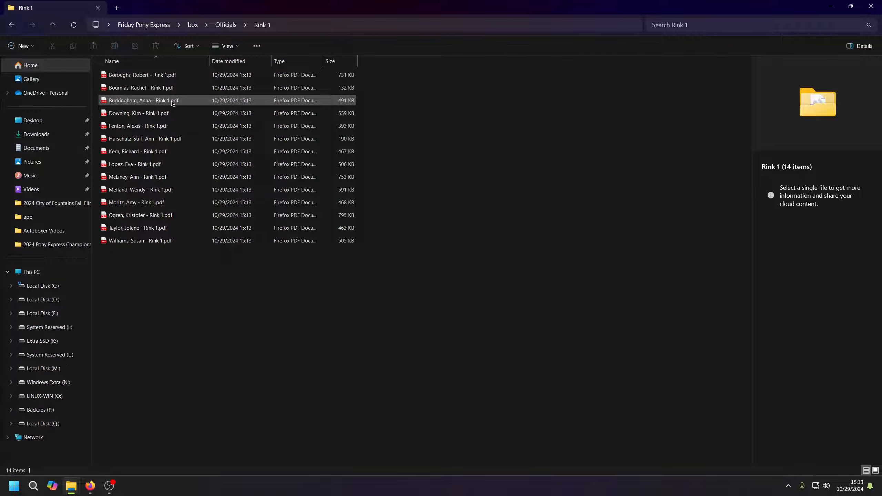
double_click(172, 81)
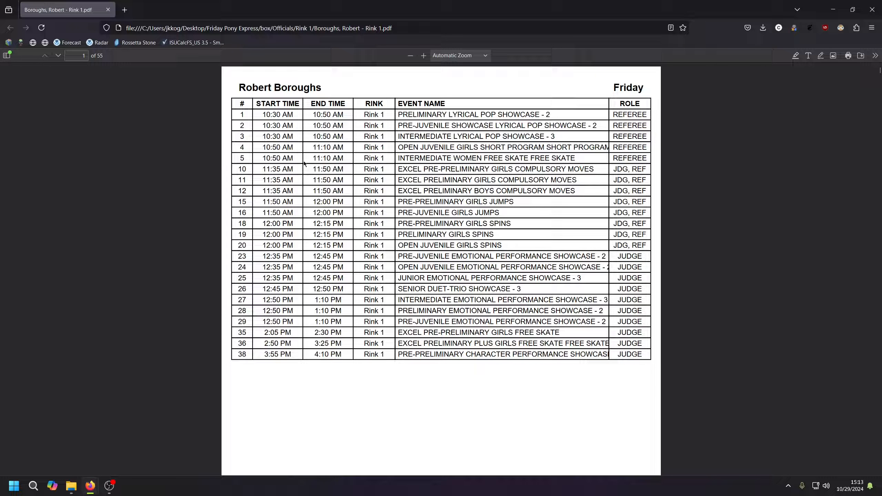
Skim the first official's PDF from the schedule sheet through the starting orders and judging sheets, and return to page 1.
scroll(304, 164, down, 12)
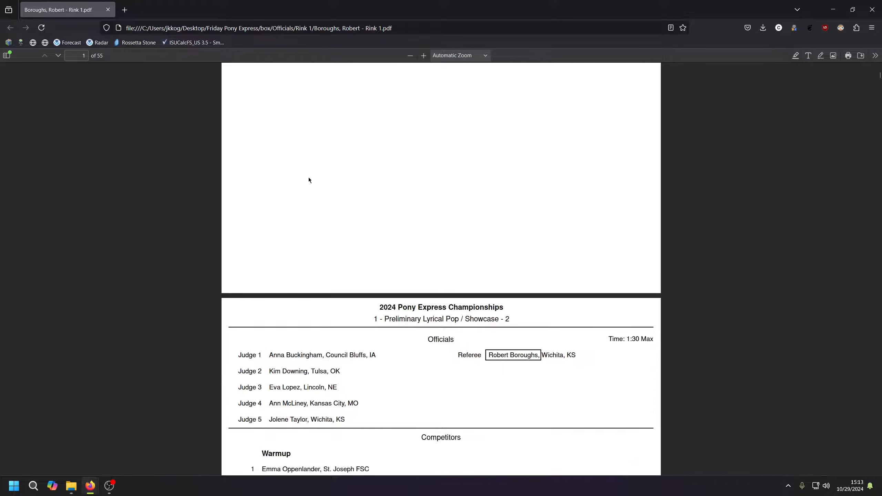
middle_click(385, 216)
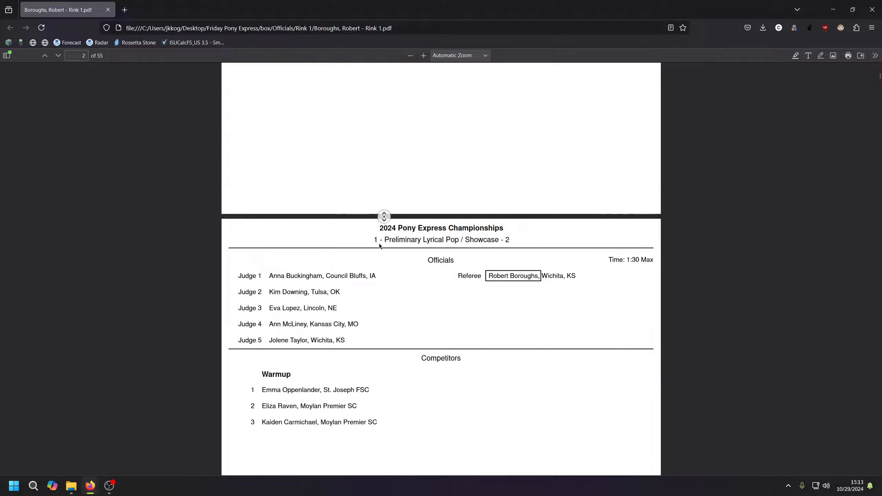
scroll(376, 296, down, 20)
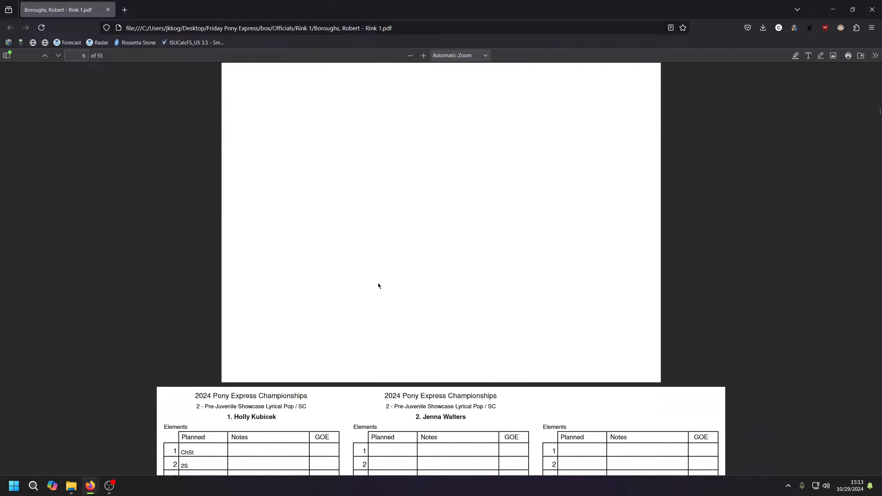
scroll(379, 274, down, 20)
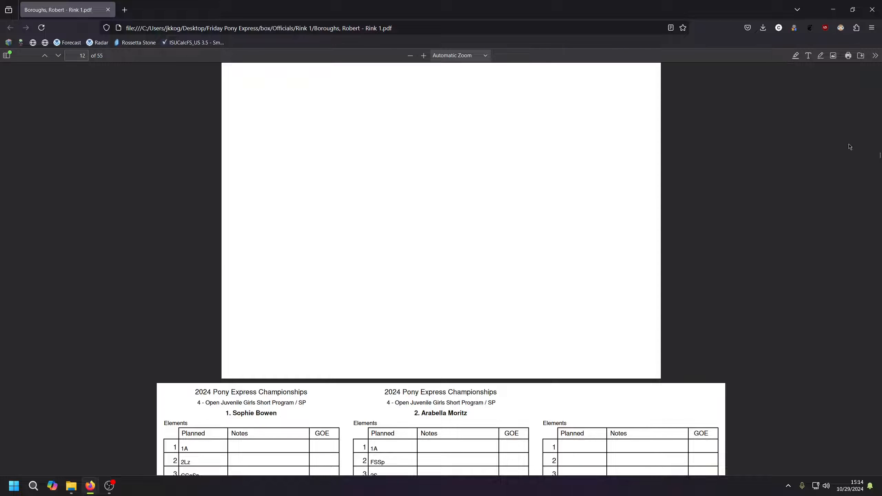
middle_click(511, 213)
middle_click(506, 3)
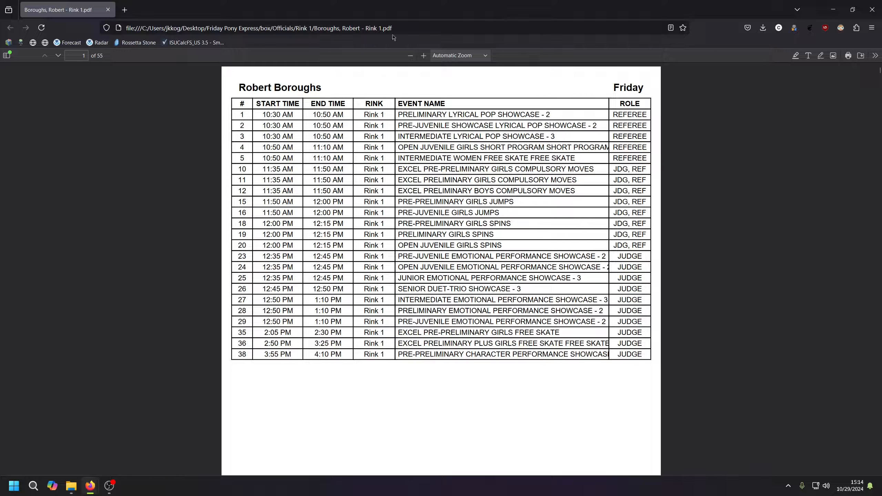
Show the document outline of the first official's PDF instead of the page thumbnails.
click(8, 57)
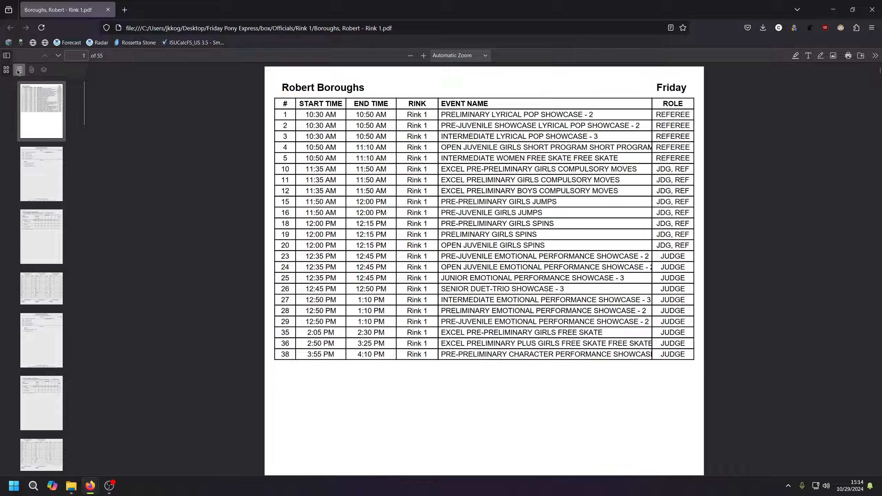
click(18, 69)
click(7, 82)
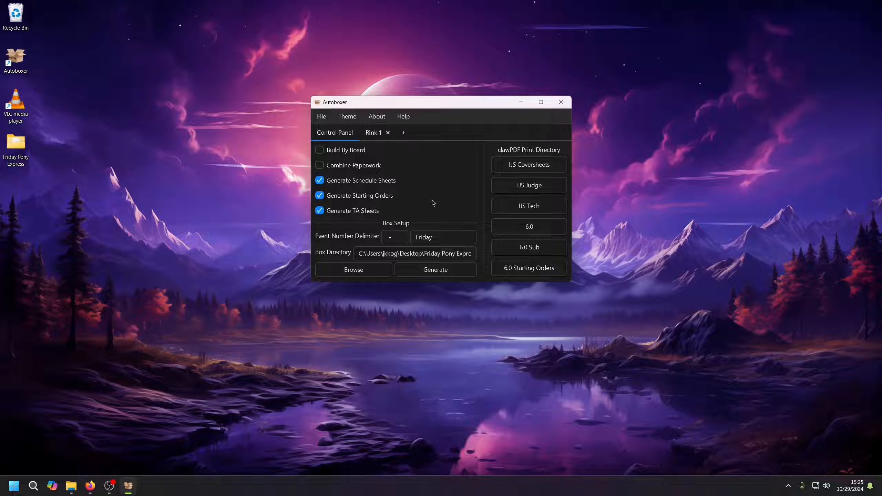
Enable Combine Paperwork in Autoboxer and generate the box again.
click(381, 166)
click(444, 270)
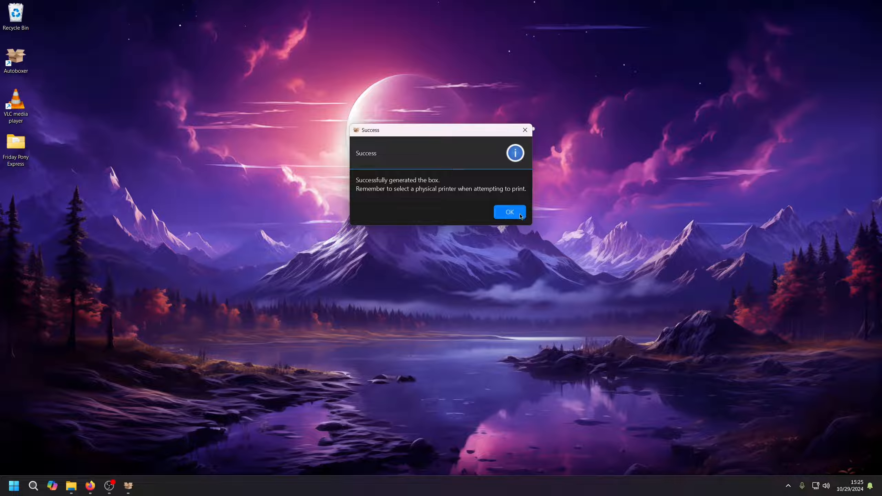
click(521, 214)
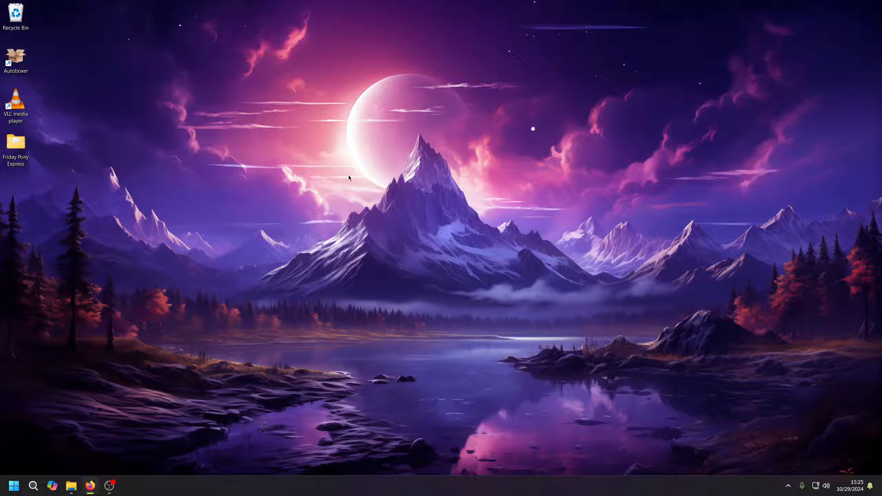
Open All Officials - Rink 1.pdf from the Friday Pony Express box's Officials folder and show its document outline.
double_click(16, 146)
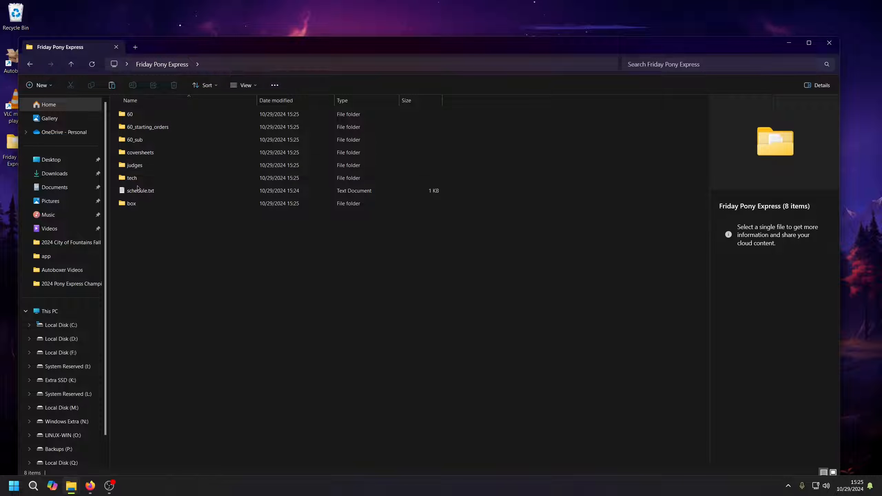
double_click(139, 204)
double_click(164, 119)
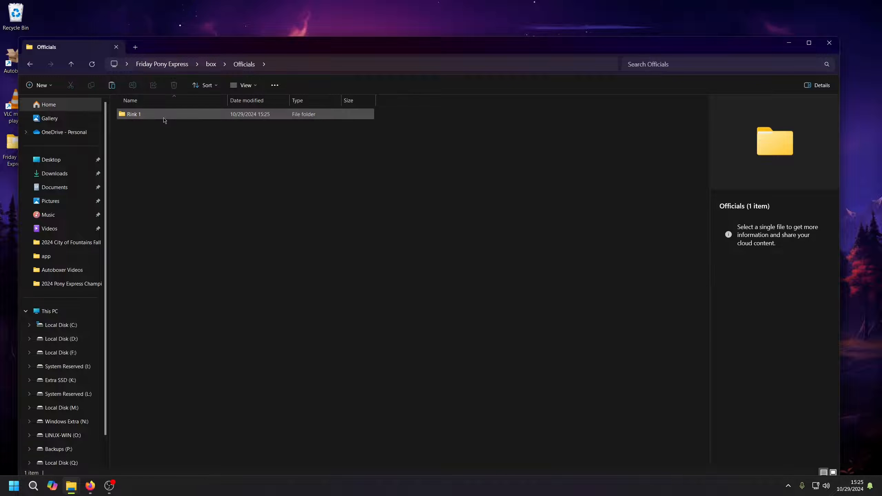
double_click(165, 117)
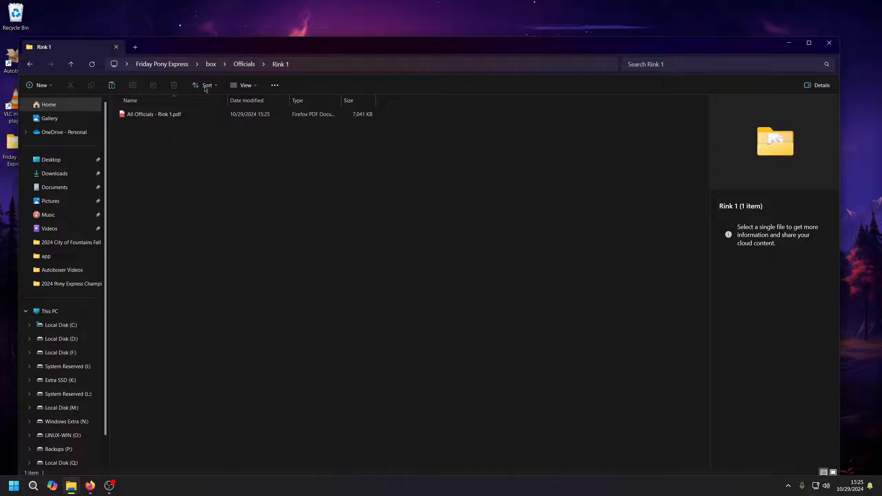
drag(234, 50, 246, 23)
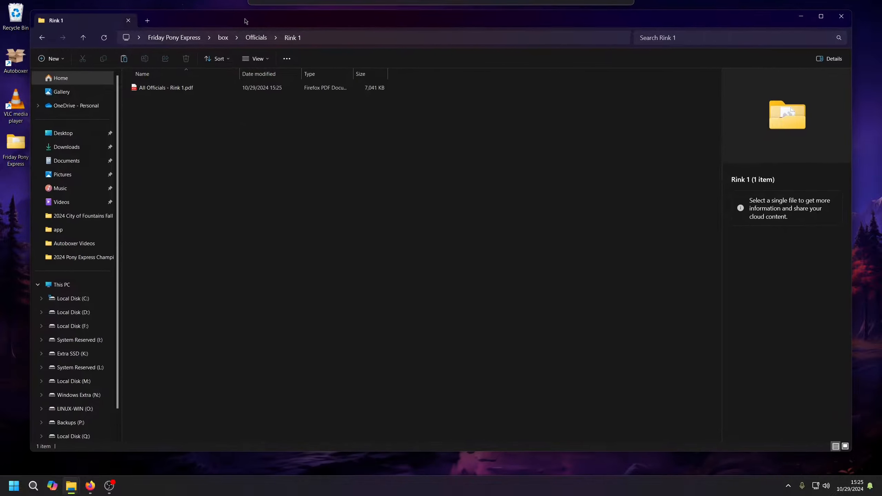
double_click(206, 89)
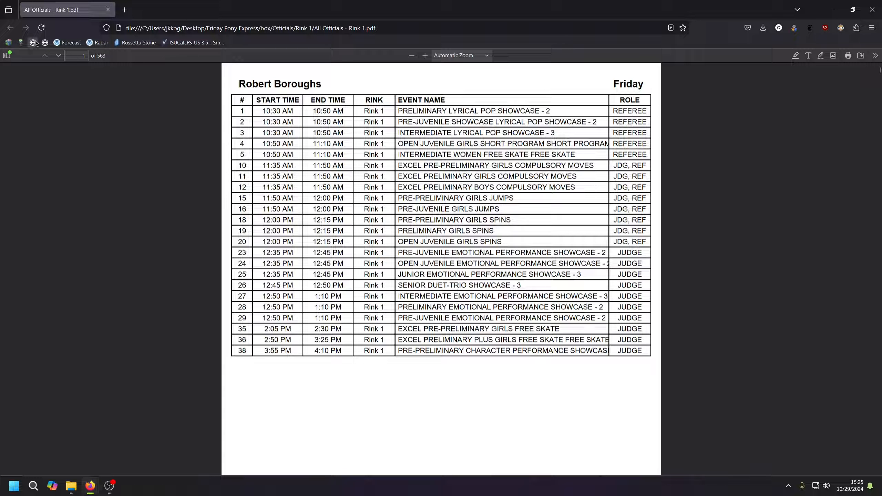
click(7, 55)
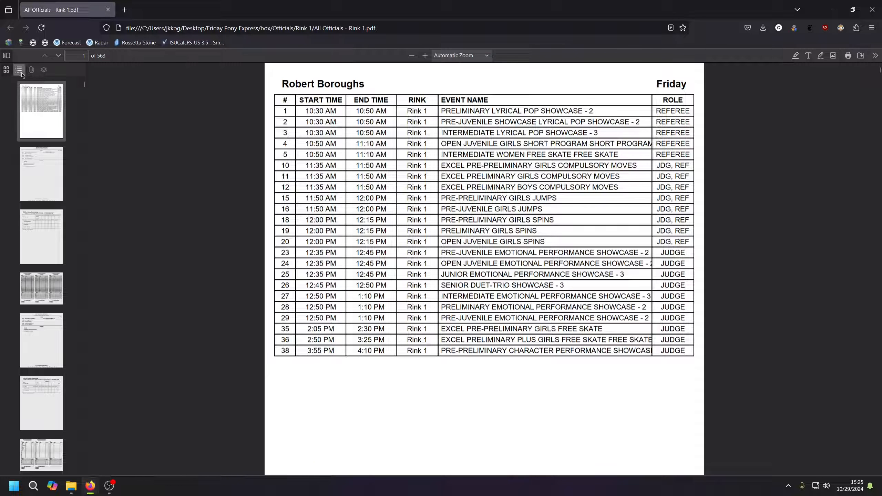
click(19, 70)
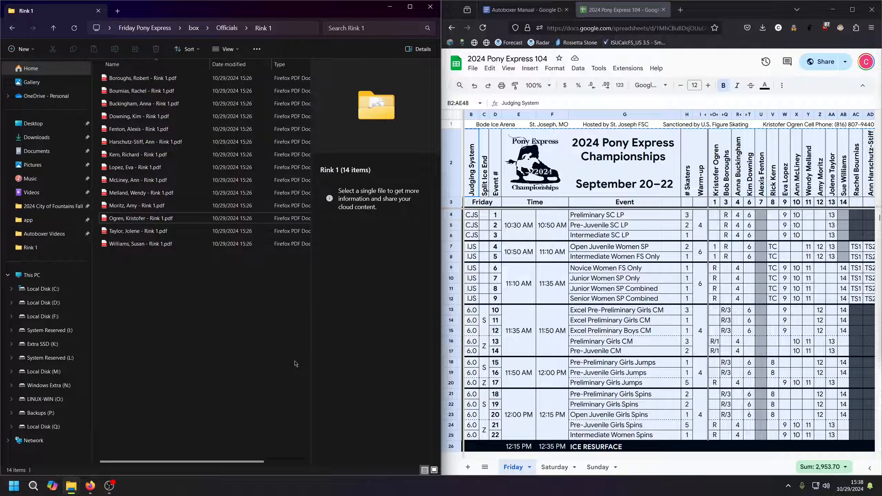
Open the individual Rink 1 PDF of the official assigned to column 1 of the schedule spreadsheet.
click(214, 217)
double_click(214, 217)
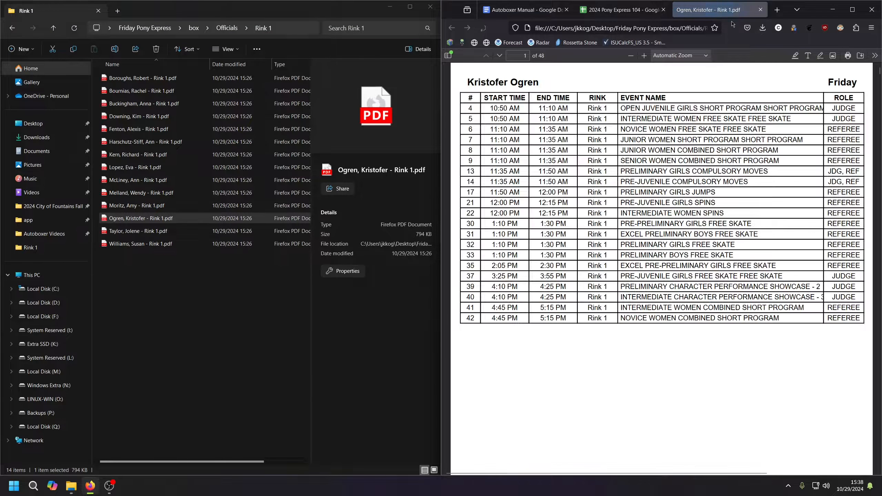
Move the official's Rink 1 PDF into its own window beside the schedule spreadsheet.
drag(561, 6, 1, 11)
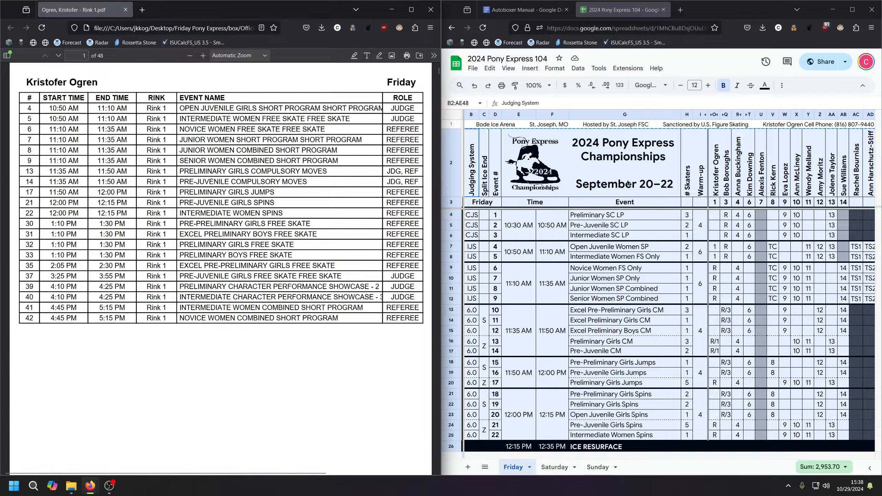
click(561, 252)
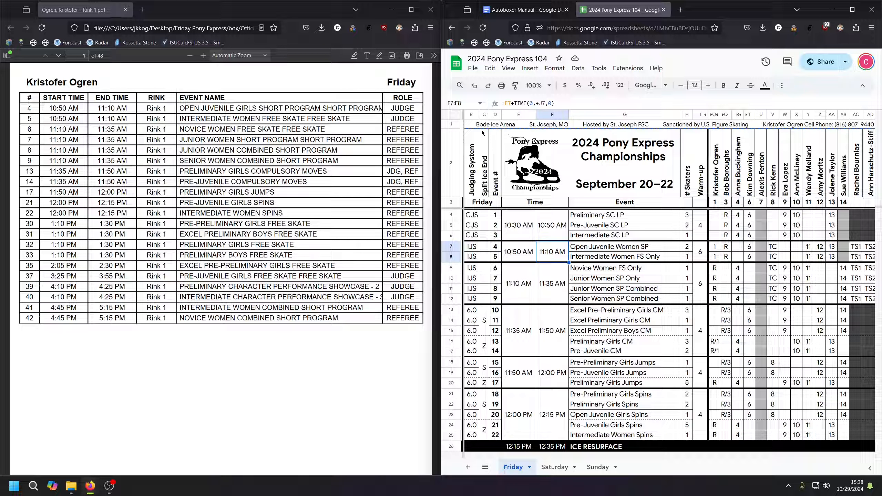
drag(472, 134, 496, 458)
drag(485, 495, 498, 411)
click(497, 410)
scroll(497, 400, up, 9)
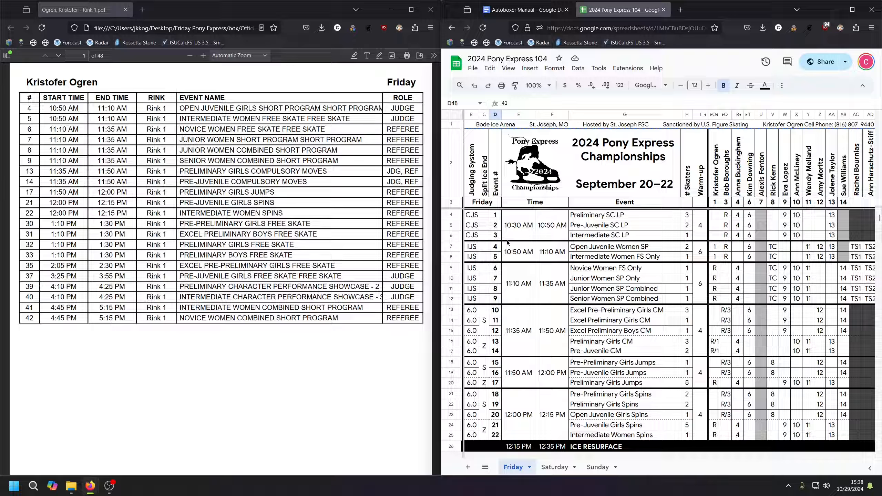
click(483, 127)
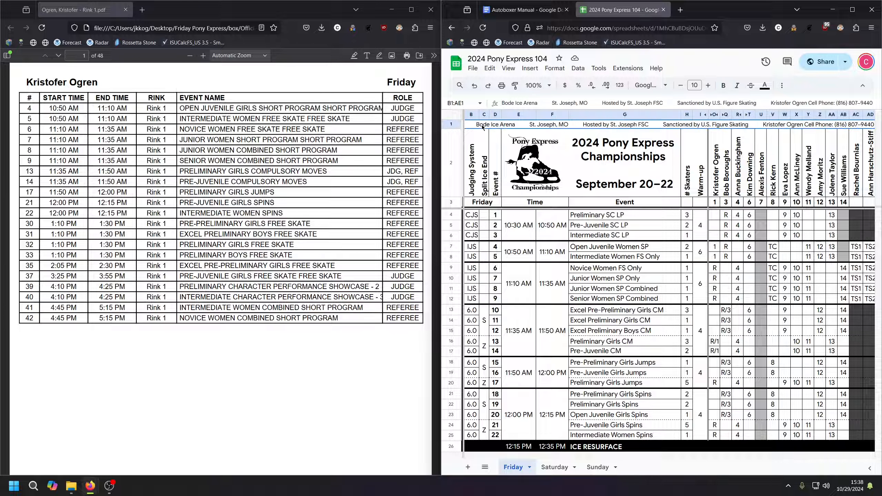
Copy the whole Friday schedule, range B2:AE48, from the 2024 Pony Express 104 spreadsheet.
click(506, 158)
drag(480, 169, 654, 396)
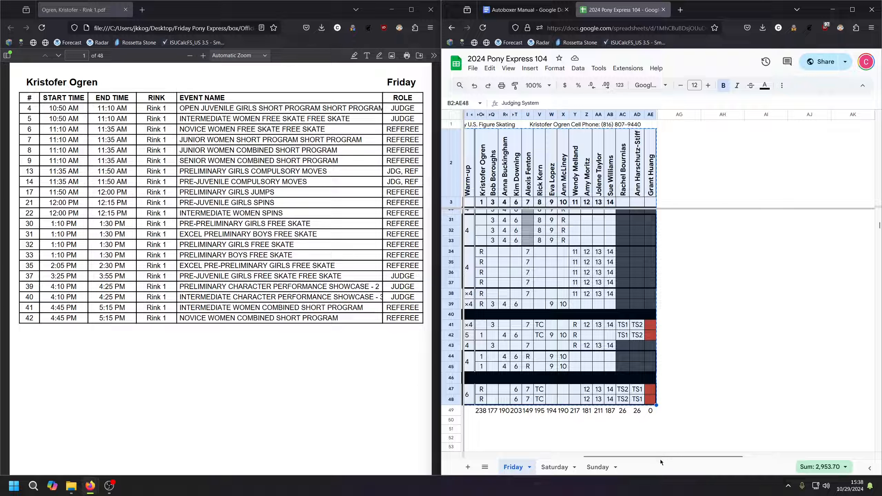
drag(659, 457, 548, 360)
scroll(547, 360, up, 8)
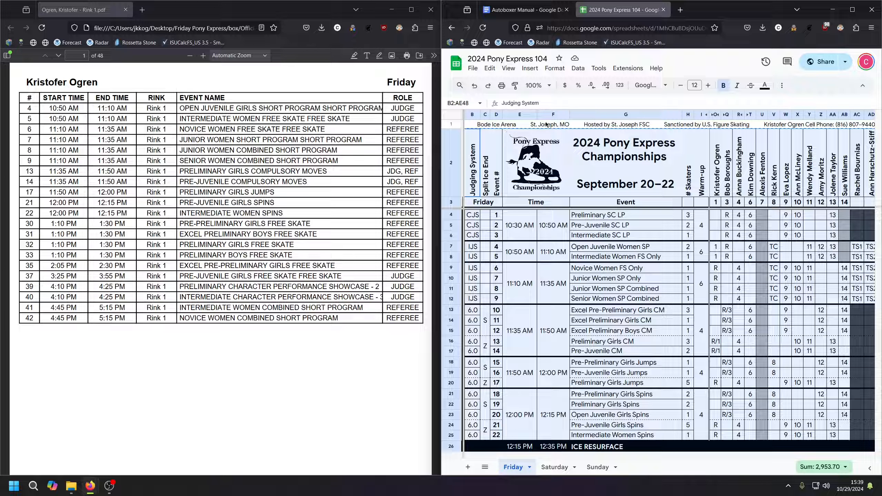
Create a new blank spreadsheet and paste the copied Friday schedule into it starting at cell A1.
click(472, 68)
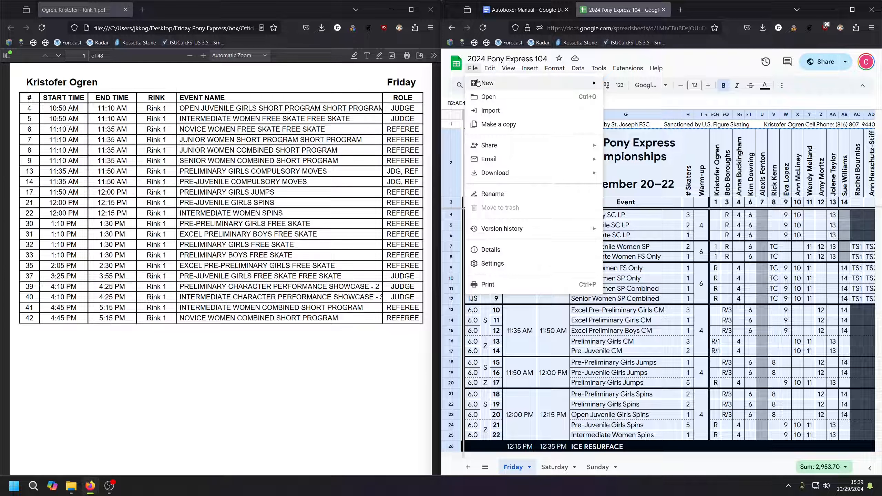
mouse_move(587, 82)
click(629, 84)
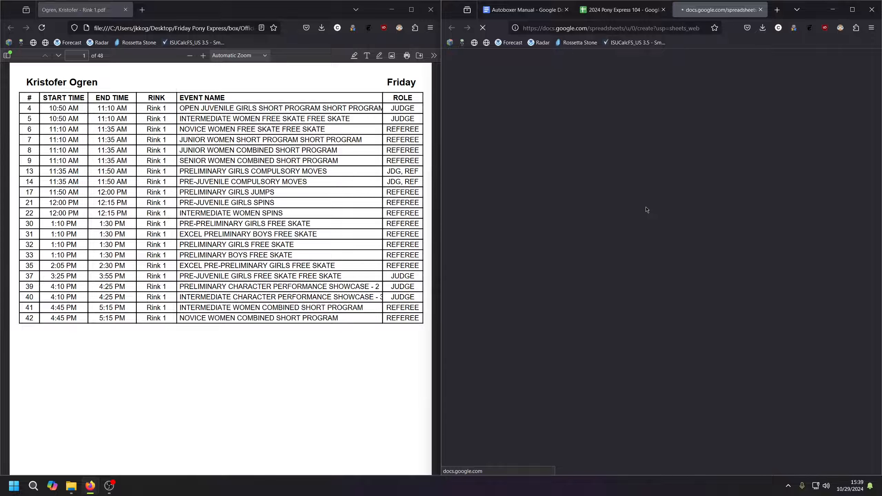
key(ctrl+v)
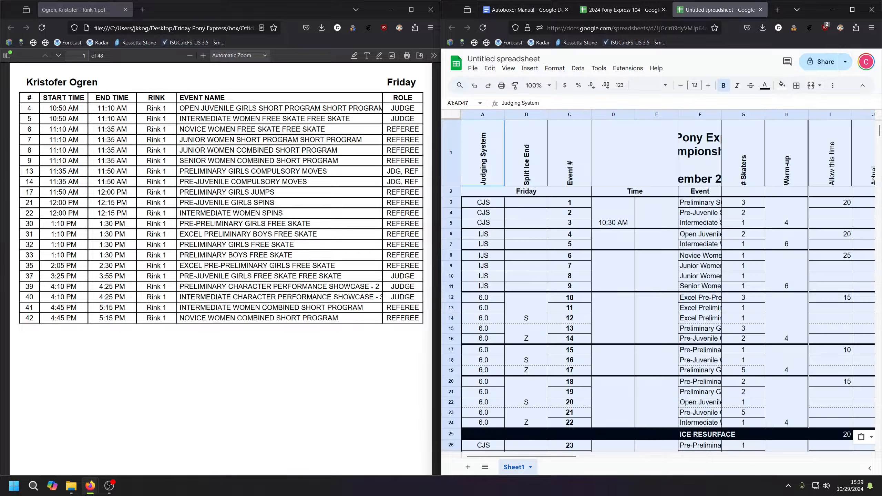
click(525, 214)
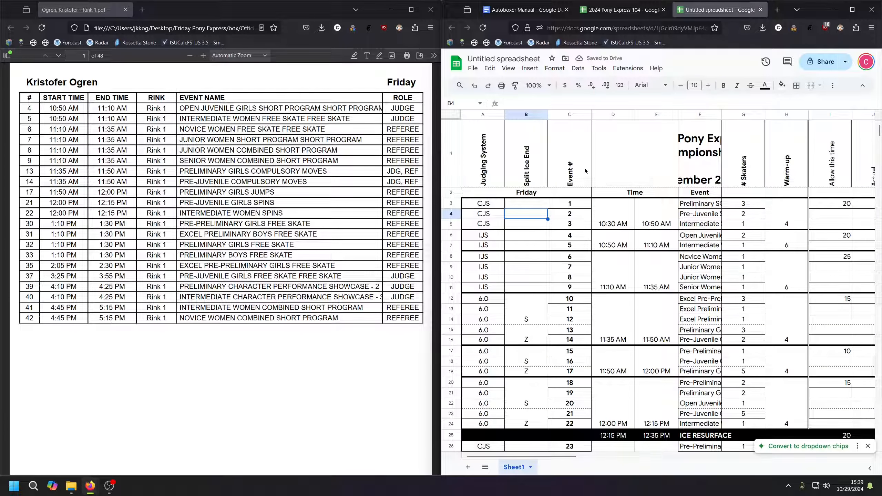
Freeze the new spreadsheet's columns up to column C, the event number column.
scroll(712, 449, right, 10)
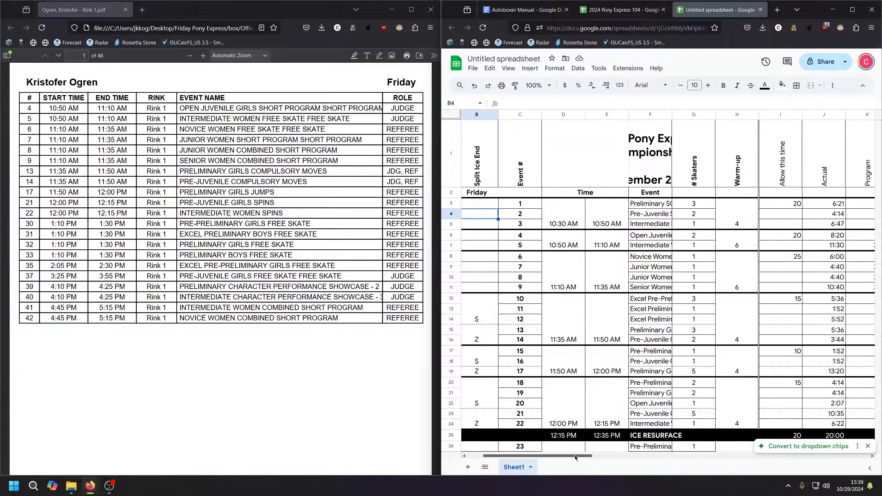
scroll(712, 449, left, 10)
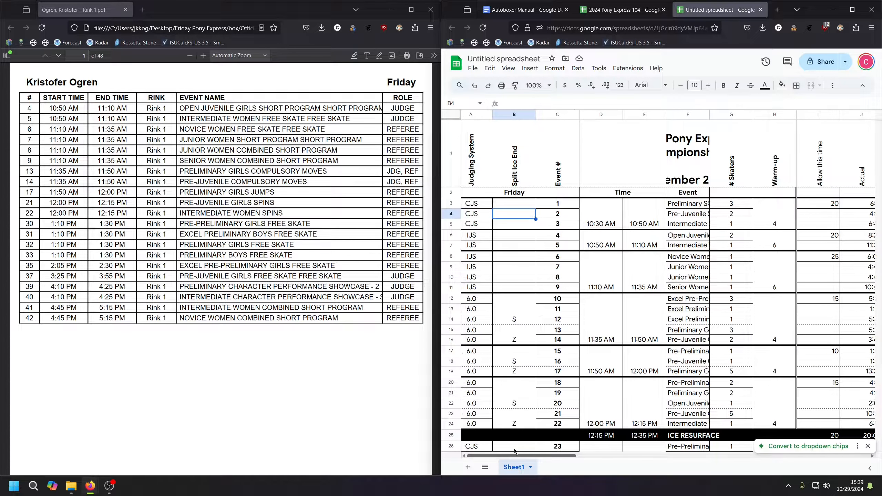
click(475, 148)
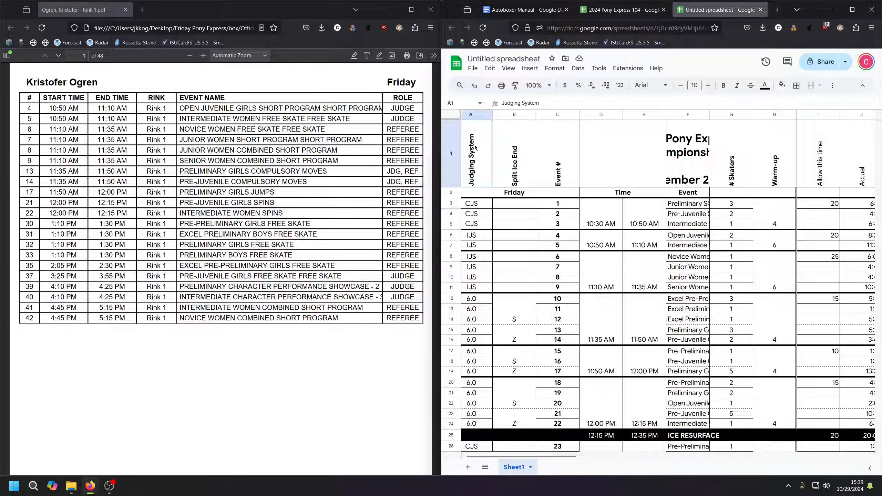
click(560, 116)
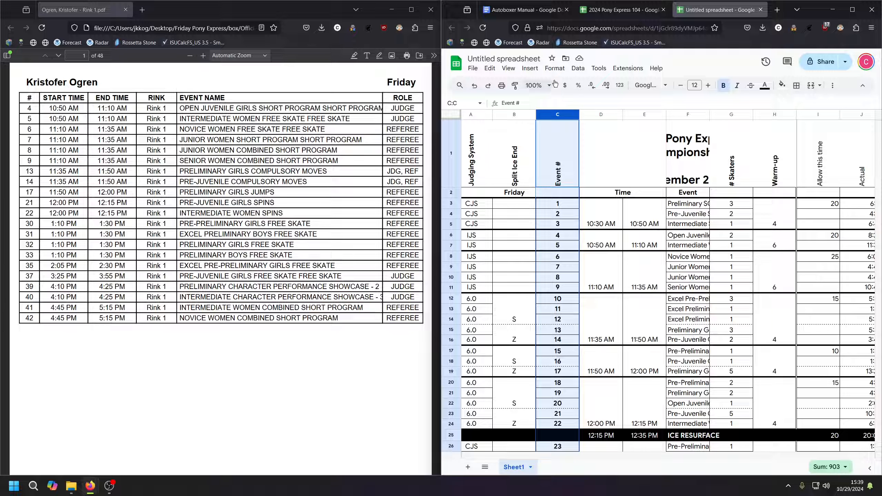
click(552, 69)
mouse_move(538, 71)
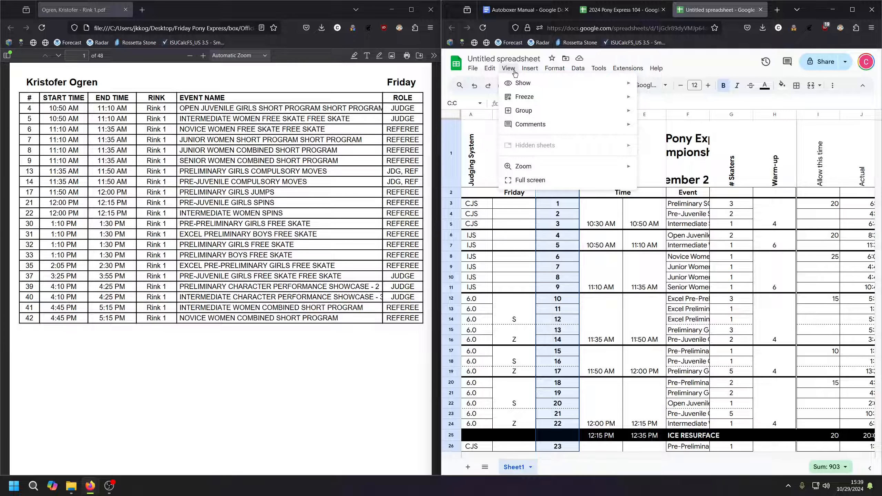
mouse_move(518, 97)
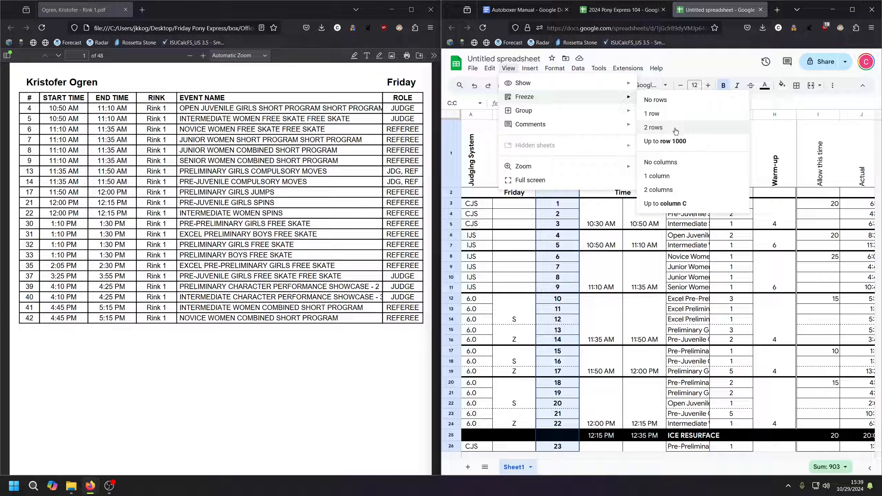
click(664, 204)
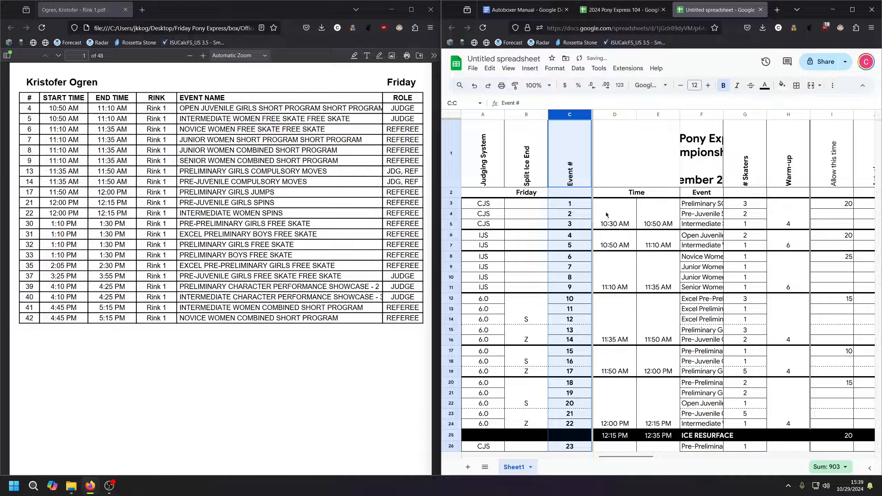
drag(619, 458, 725, 455)
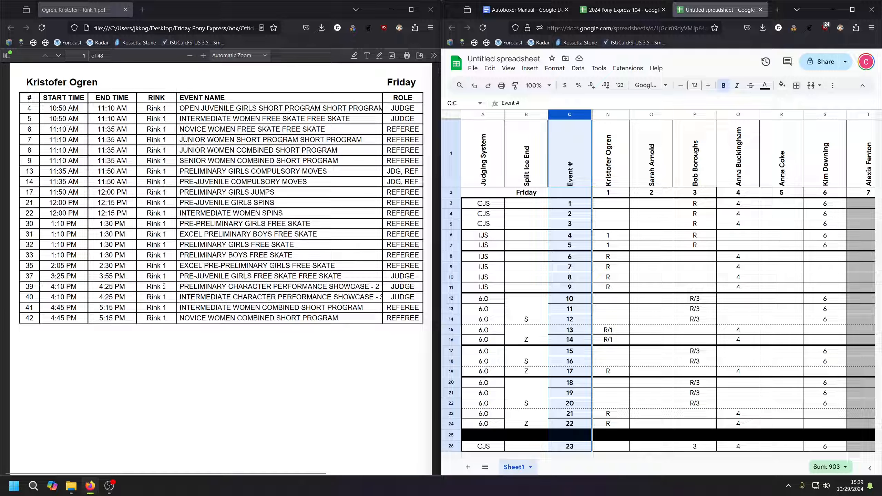
Show the document outline of the official's Rink 1 PDF and expand its list of event entries.
click(7, 55)
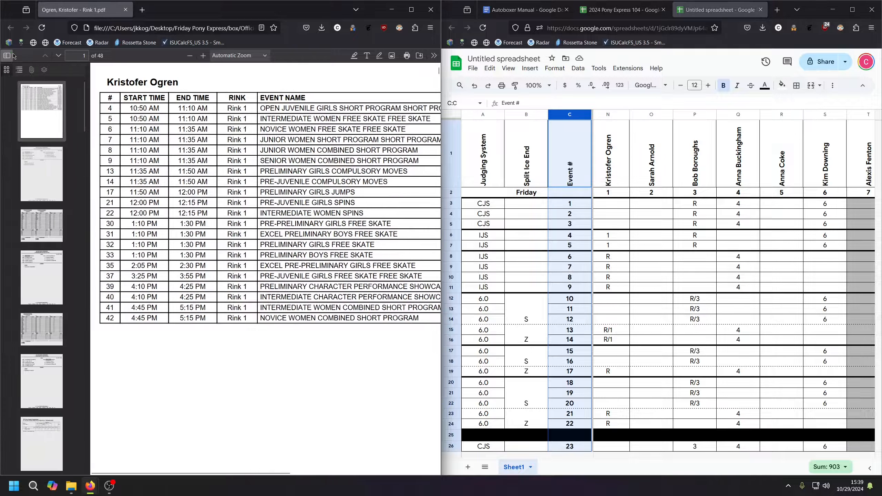
click(17, 70)
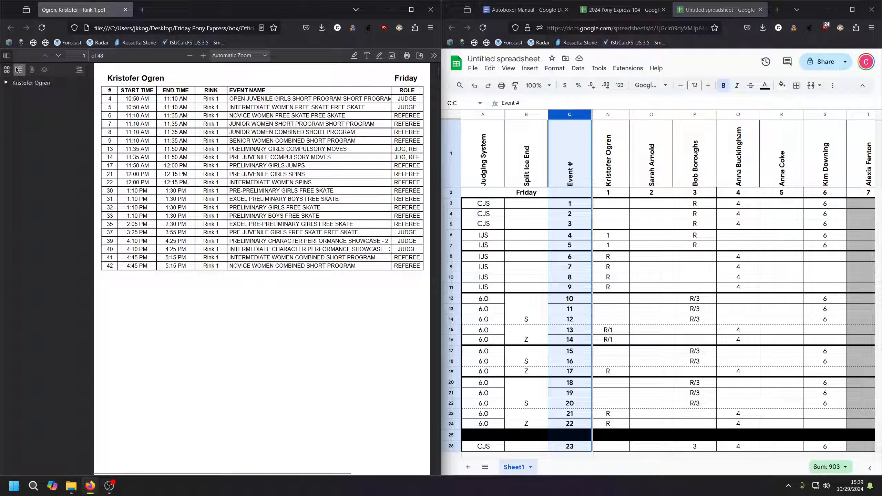
click(7, 83)
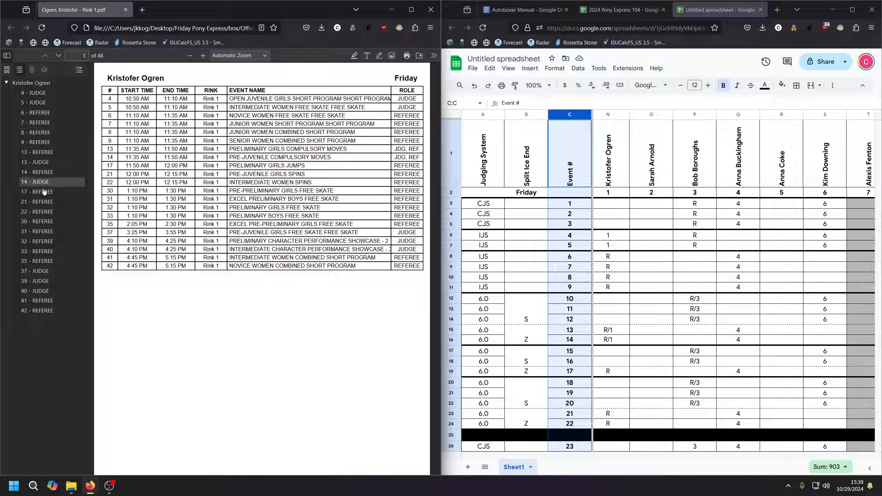
Go through the PDF's outline entries one by one from 4 - JUDGE to 17 - REFEREE, checking the page each opens.
click(35, 93)
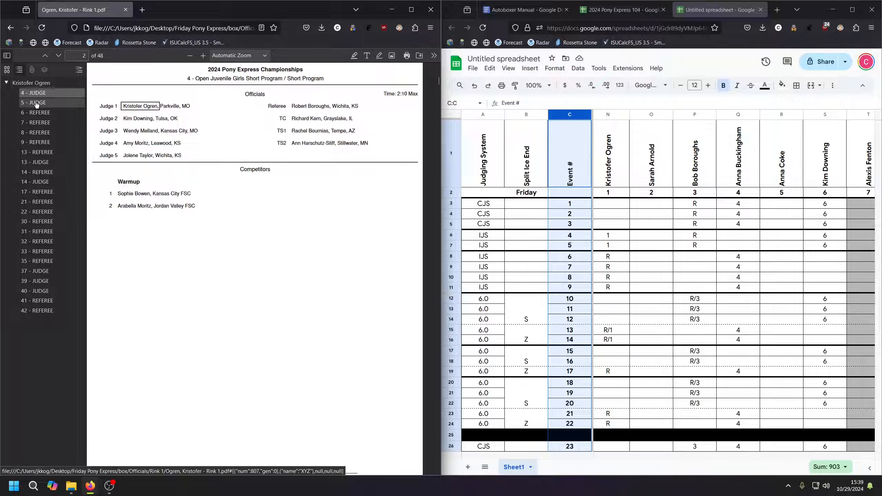
click(36, 103)
click(37, 113)
click(39, 125)
click(40, 133)
click(41, 143)
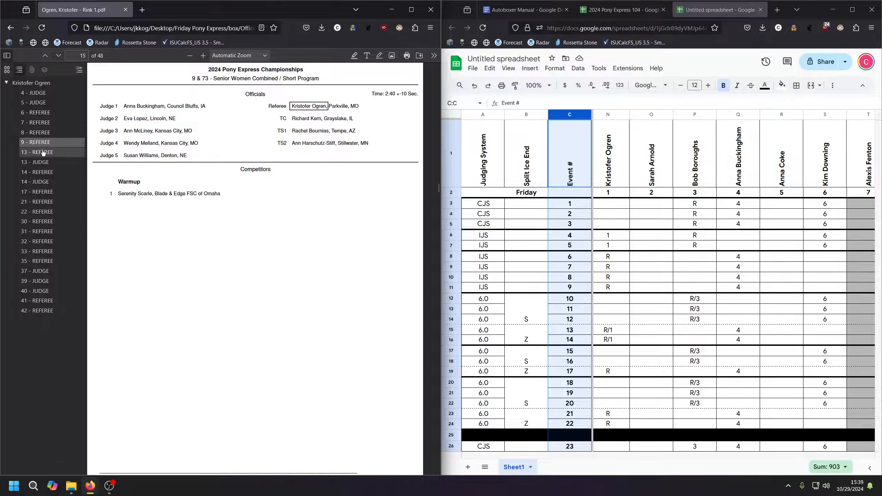
click(44, 153)
click(45, 163)
click(46, 173)
click(45, 182)
click(44, 192)
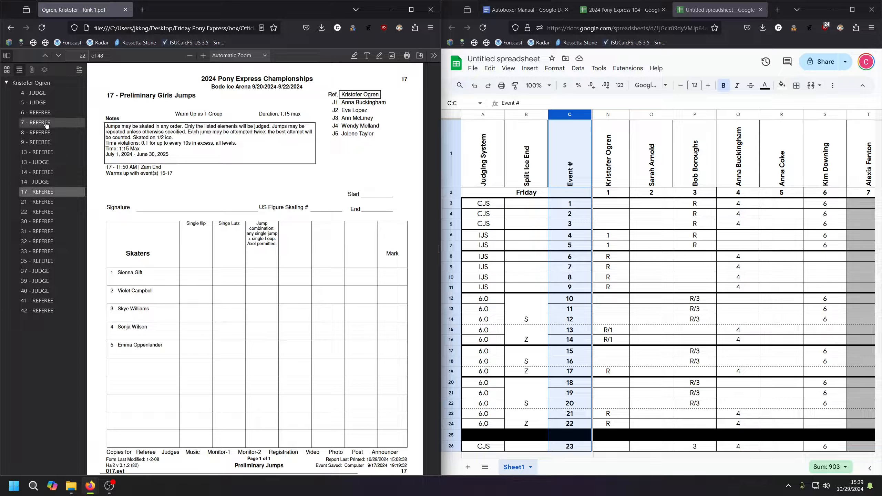
Return to the 4 - JUDGE page and compare outline events 4 to 9 with the official's assignments in column N.
click(35, 93)
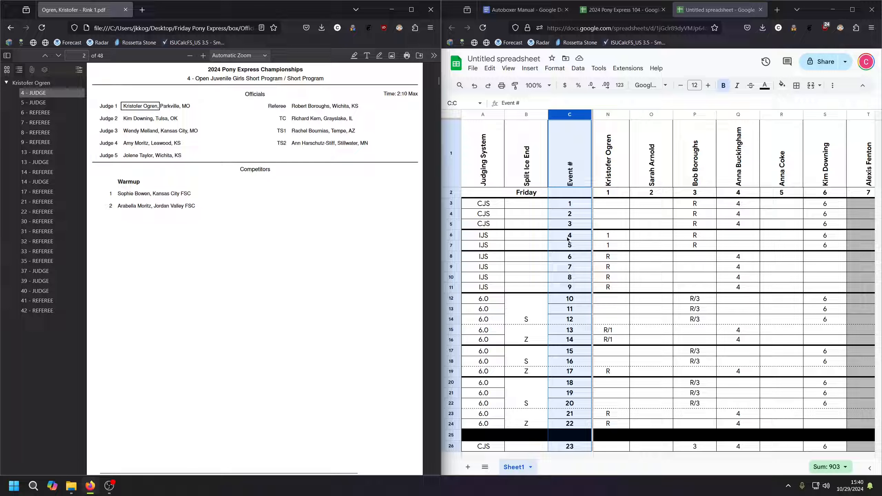
click(581, 238)
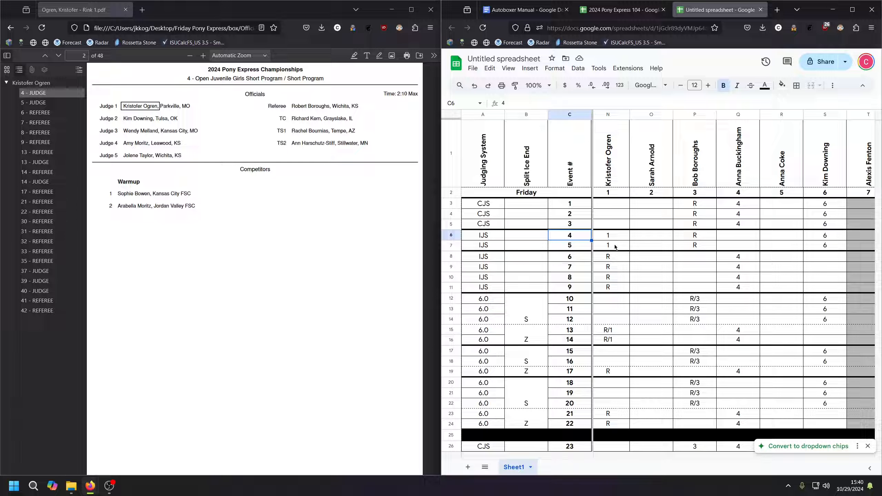
drag(608, 239, 608, 246)
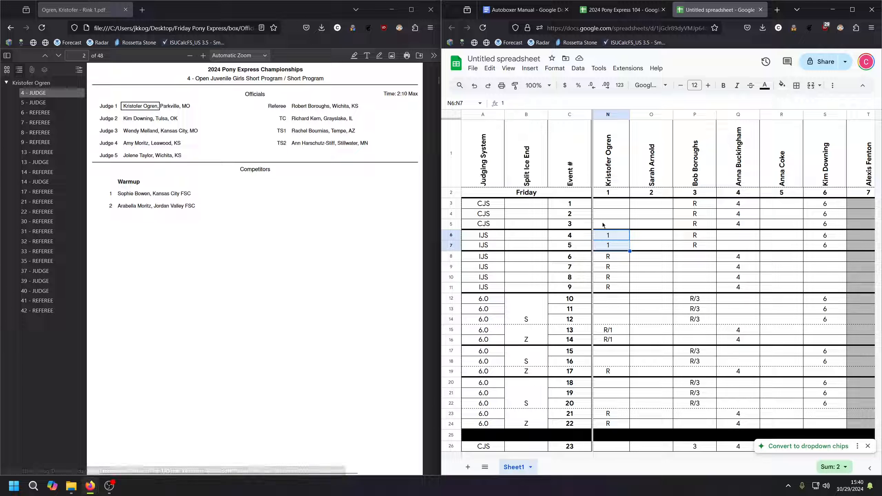
click(608, 257)
drag(609, 265, 609, 288)
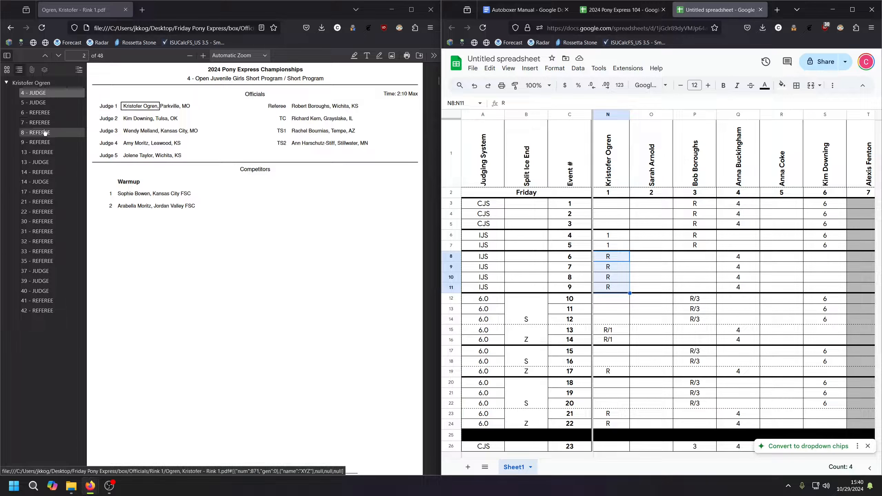
Compare the outline's referee and judge entries for events 13, 14 and 17 with the official's assignments in the spreadsheet.
scroll(618, 284, down, 2)
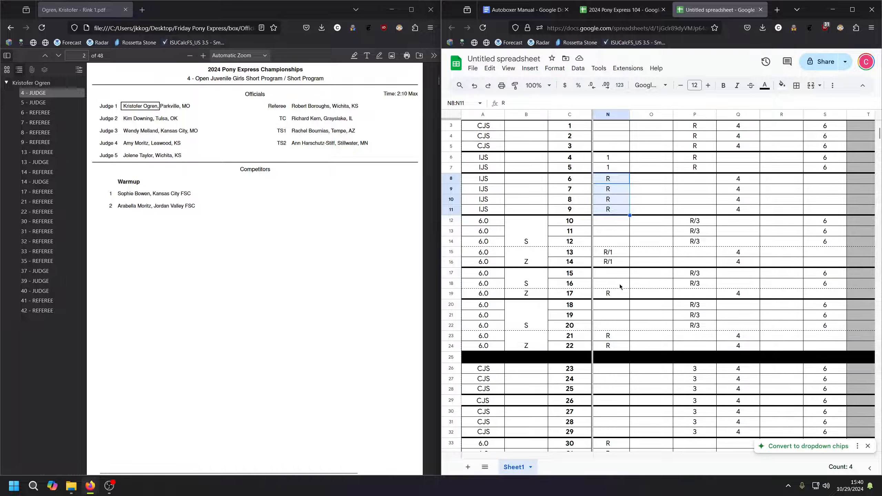
click(614, 256)
click(617, 264)
click(572, 254)
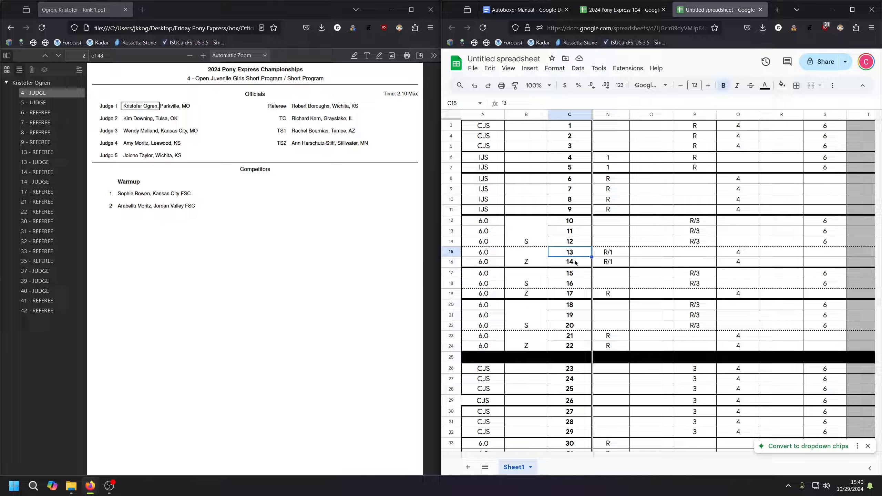
click(573, 263)
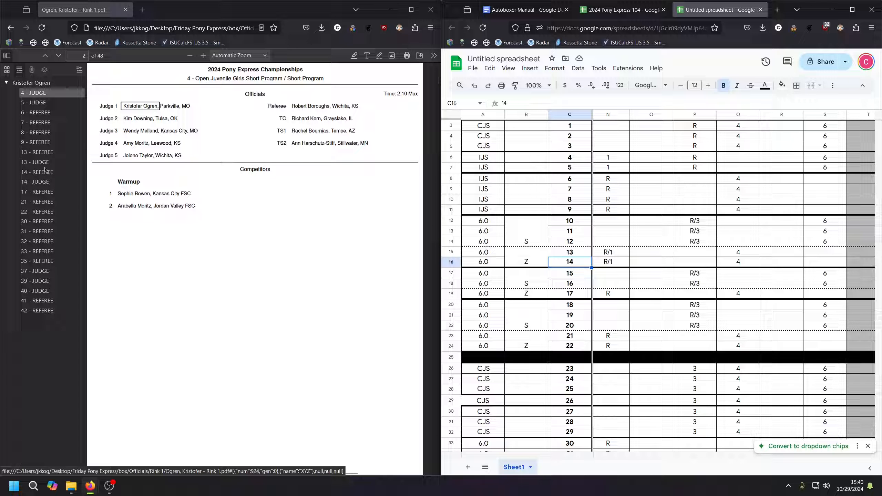
click(609, 292)
Compare the outline's remaining entries, events 21 to 42, with the official's assignments down the schedule.
scroll(573, 284, down, 3)
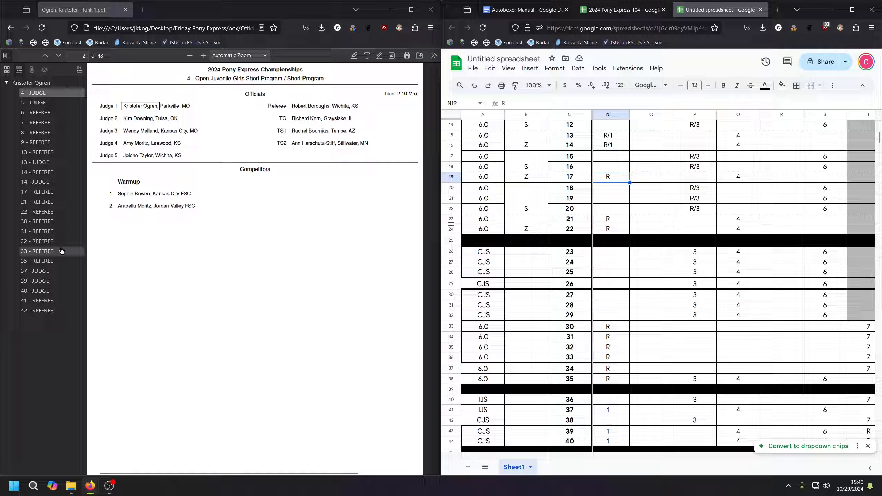
scroll(609, 192, down, 1)
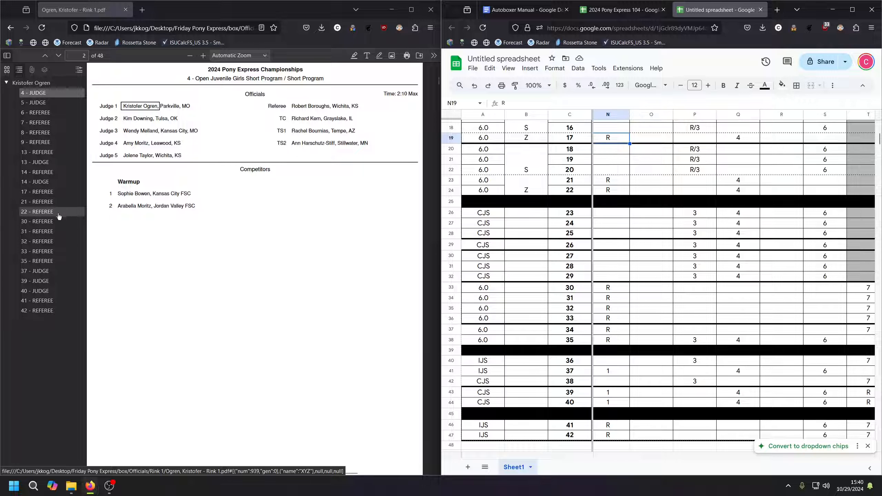
scroll(562, 246, down, 1)
scroll(562, 245, down, 1)
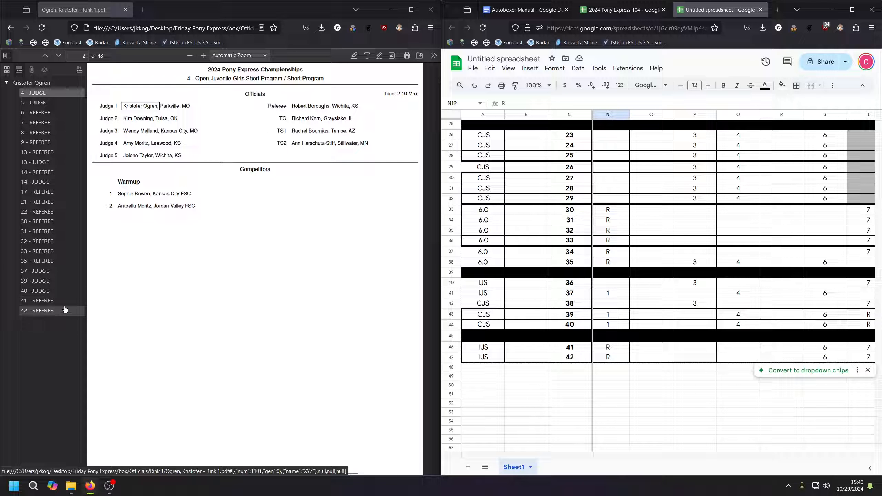
scroll(608, 313, down, 3)
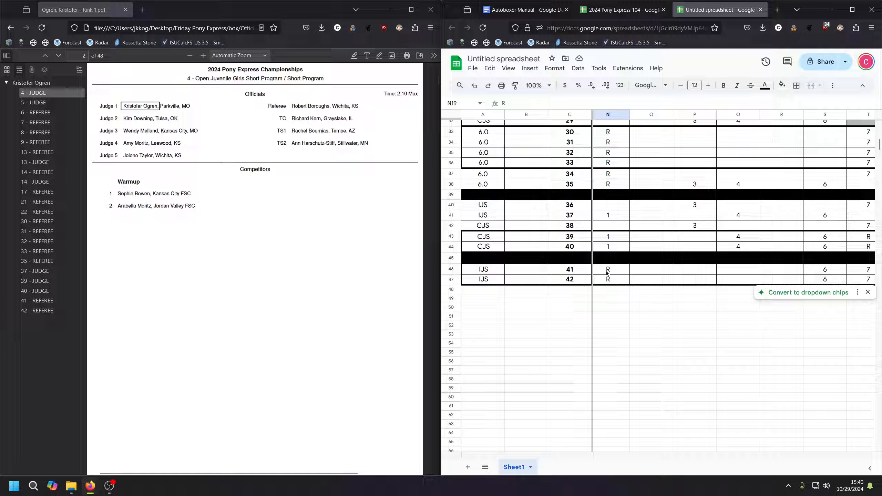
Maximize the PDF window and set the Brother MFC-L3770CDW series Printer as the default printer in Windows Settings.
click(101, 331)
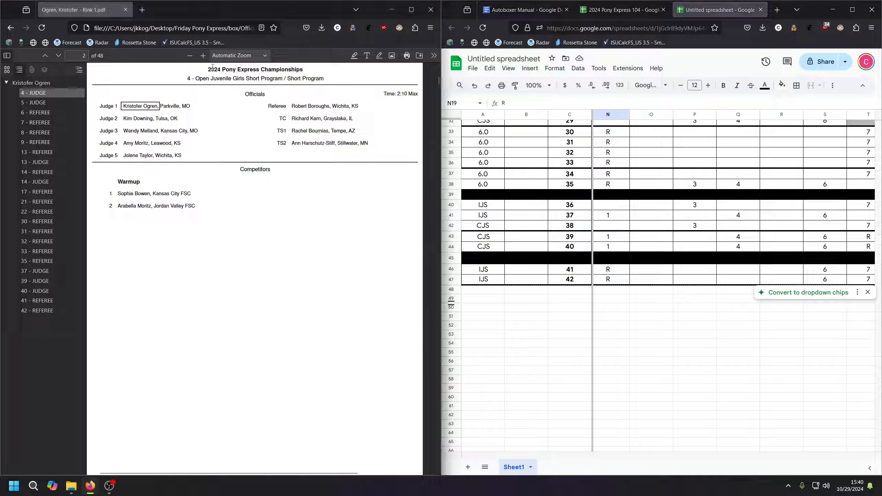
double_click(232, 11)
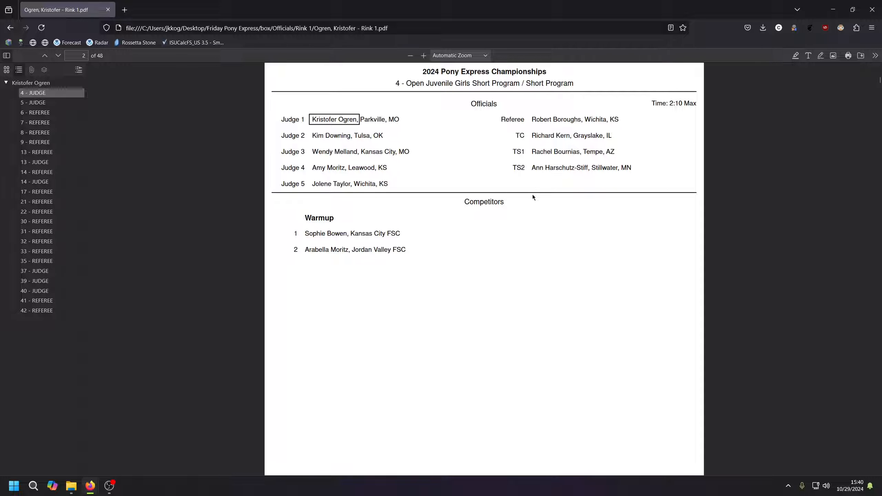
click(37, 487)
text(defu)
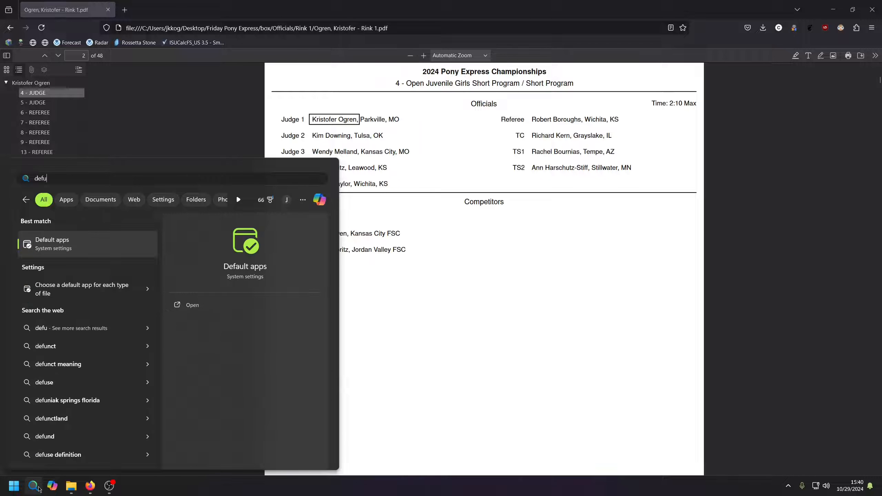
key(BackSpace)
key(BackSpace)
key(BackSpace)
text(printers & scanners)
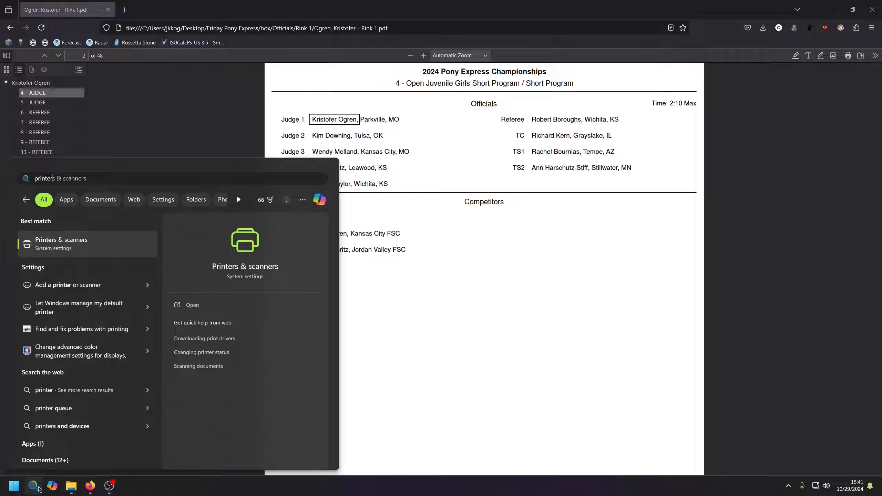
key(Return)
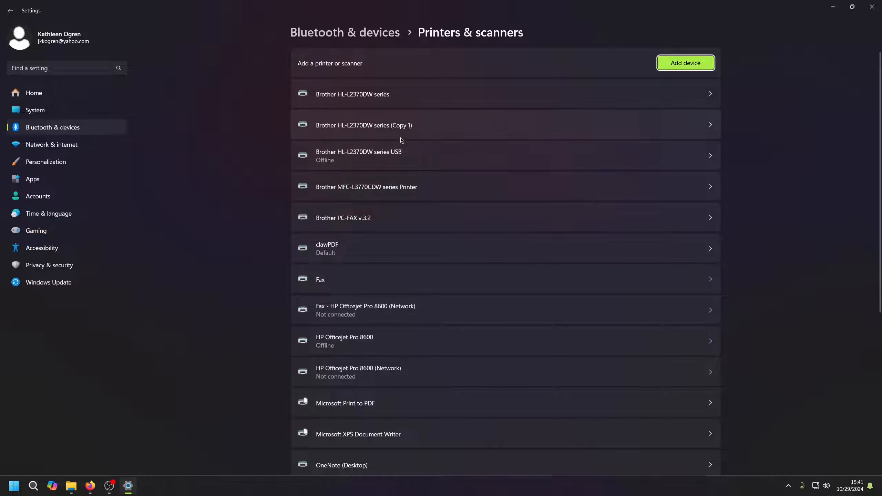
click(409, 189)
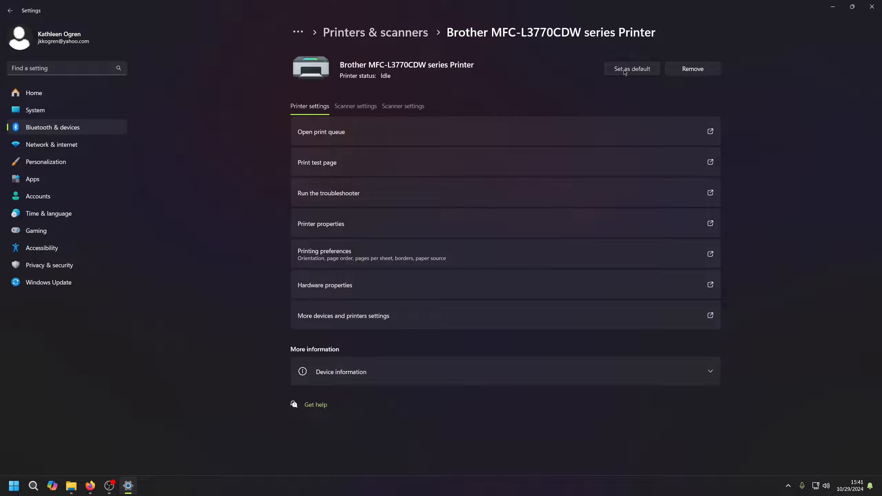
click(625, 71)
click(872, 6)
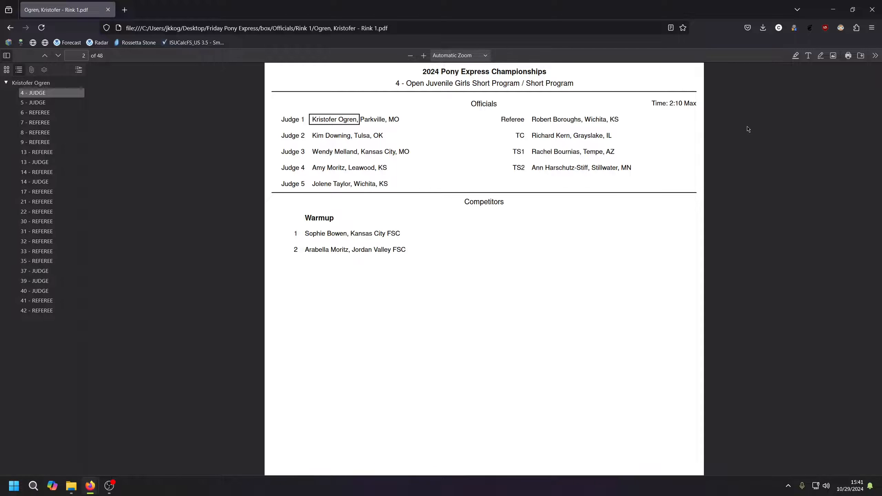
Print all pages of the official's Rink 1 PDF to the Brother MFC-L3770CDW and close the PDF.
key(ctrl+p)
click(732, 84)
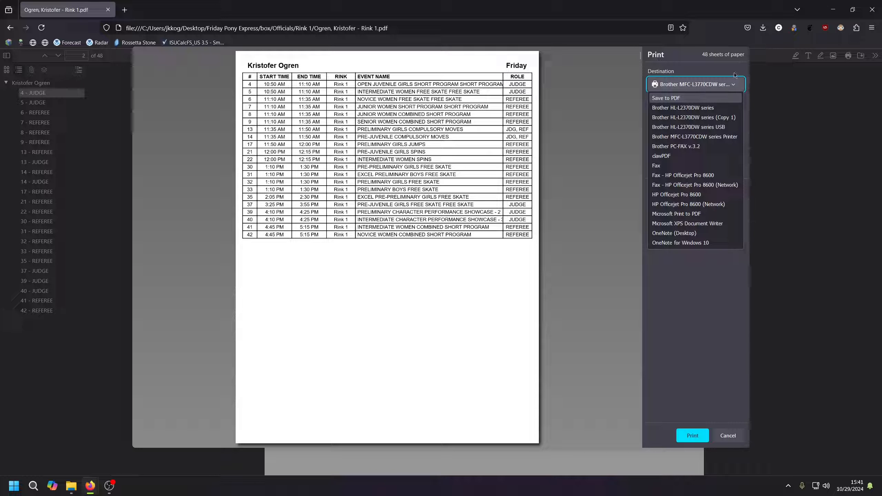
click(734, 83)
click(725, 84)
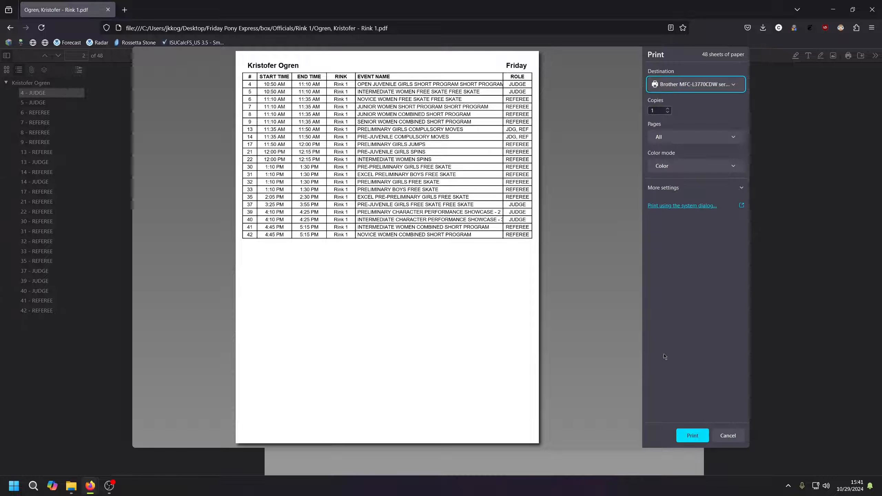
click(694, 137)
click(692, 435)
click(872, 9)
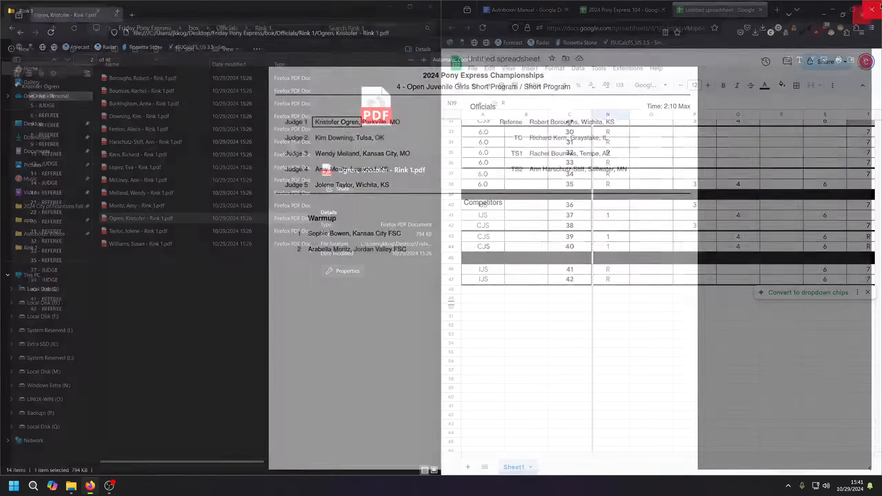
scroll(530, 224, up, 10)
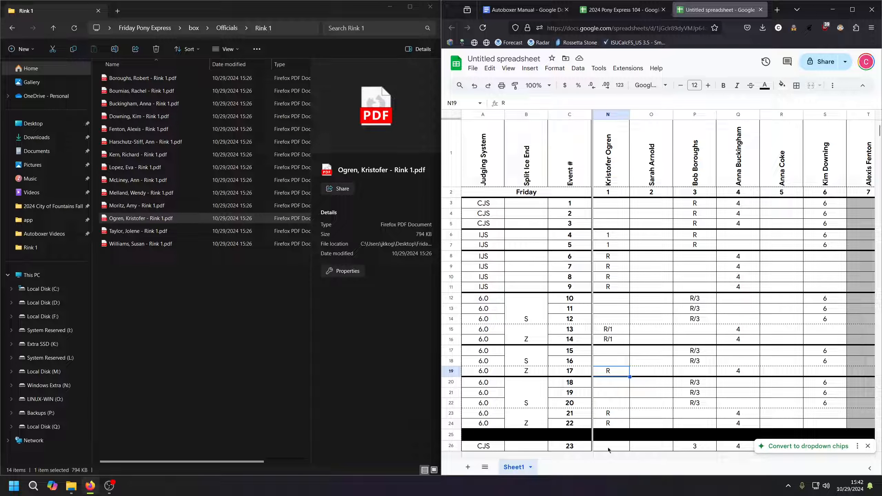
drag(737, 456, 849, 462)
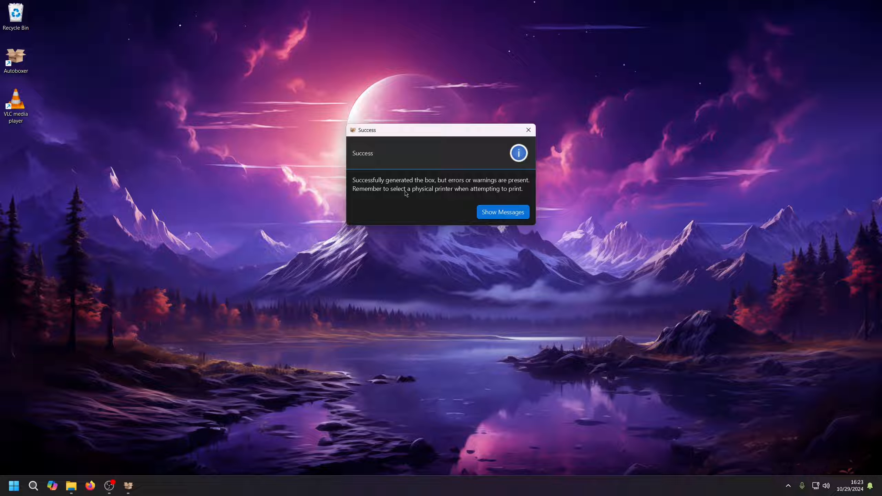
Show the box generation messages in Autoboxer and review the warnings and errors about missing papers.
click(503, 213)
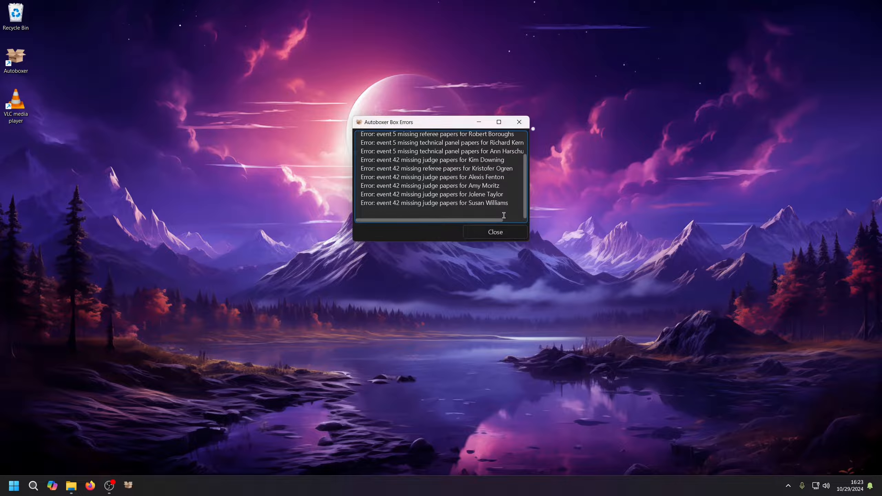
scroll(499, 198, up, 1)
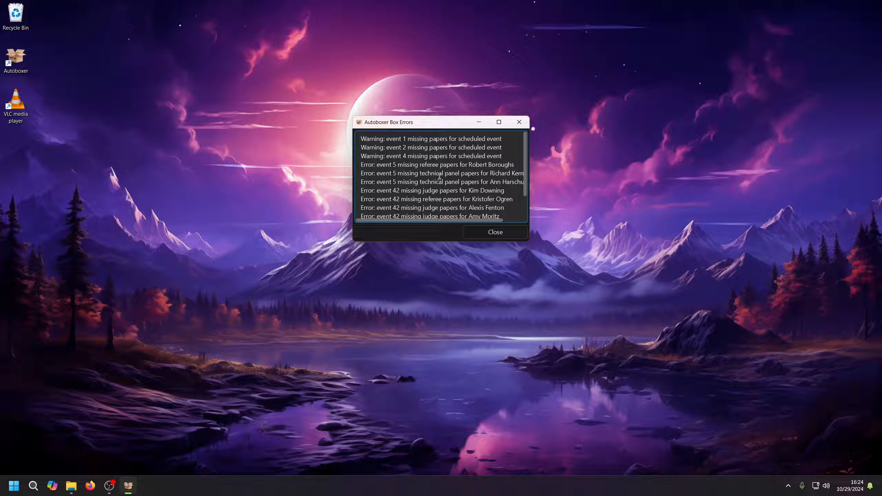
scroll(431, 172, down, 1)
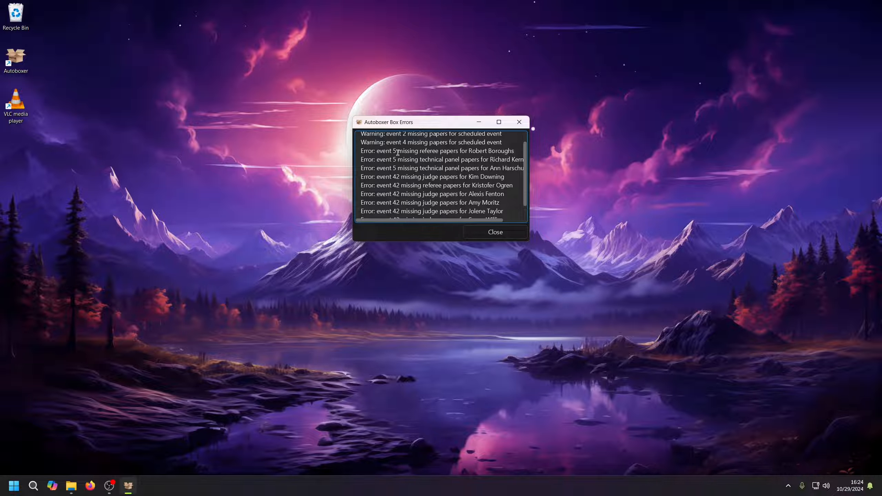
scroll(394, 167, down, 1)
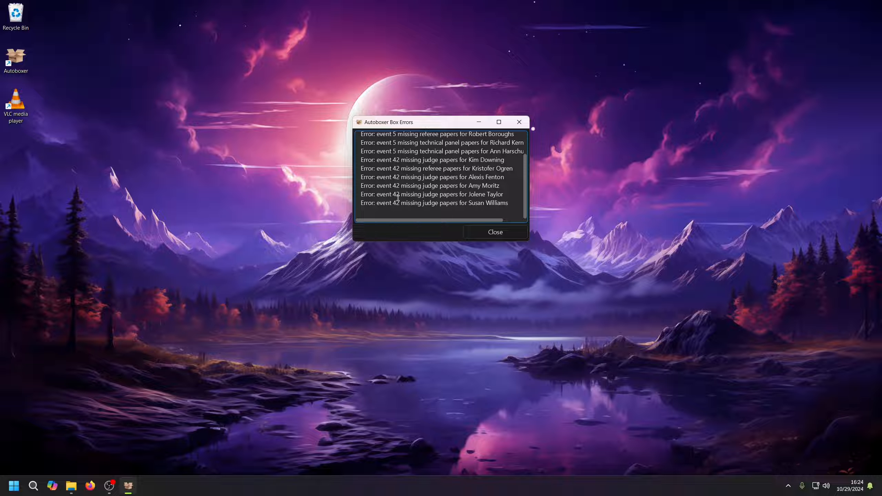
scroll(397, 195, up, 1)
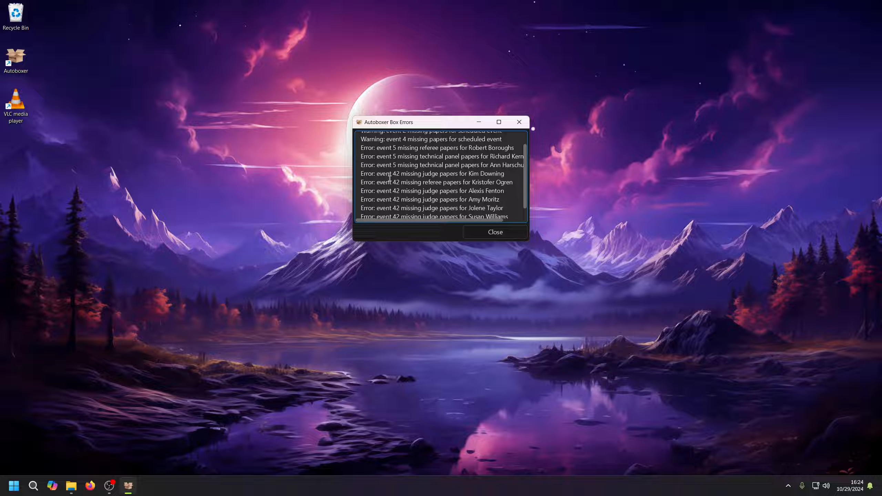
scroll(396, 169, down, 1)
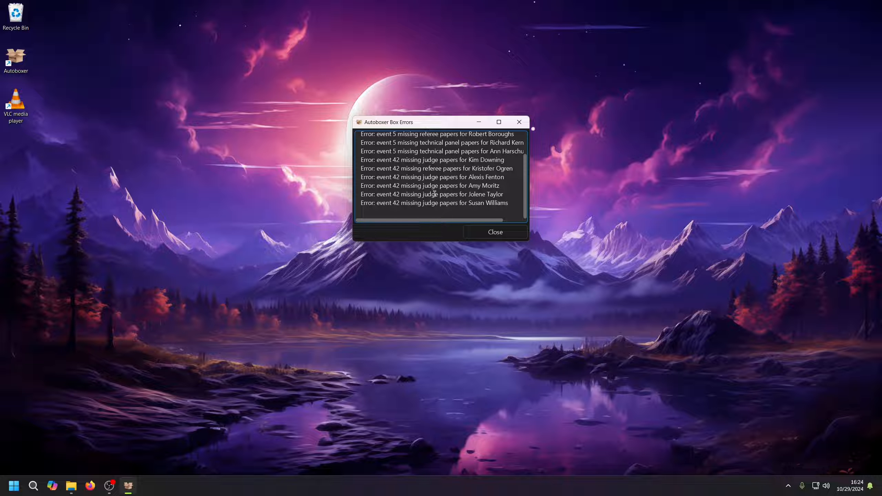
scroll(470, 208, up, 1)
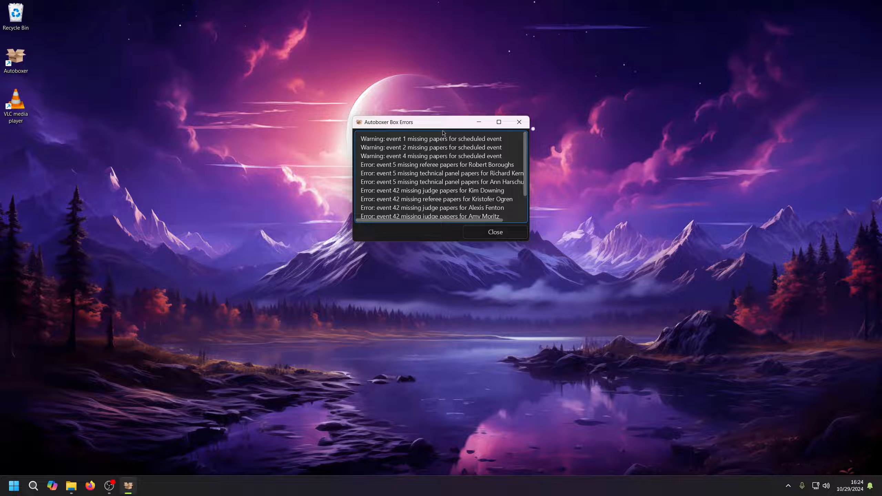
drag(445, 122, 440, 84)
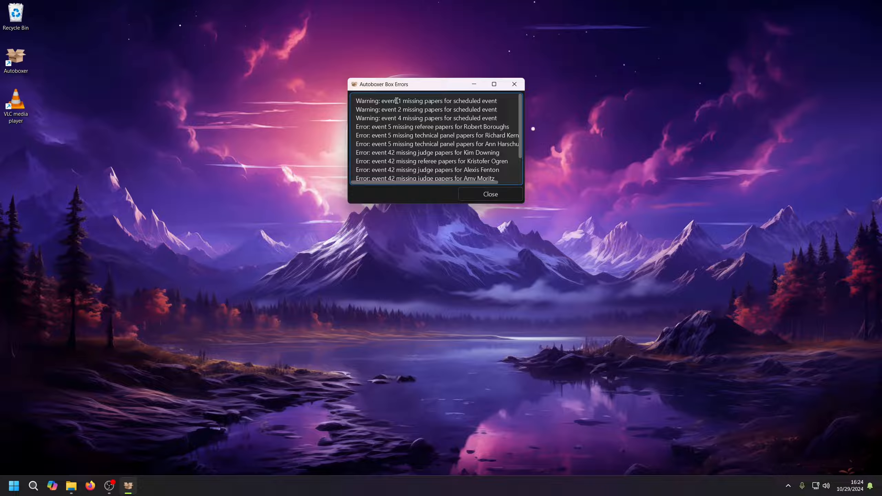
Launch IJScompanion, open the 2024 Pony Express Championships database, and show all segments for user selection in the forms.
key(super)
text(ijscompanion)
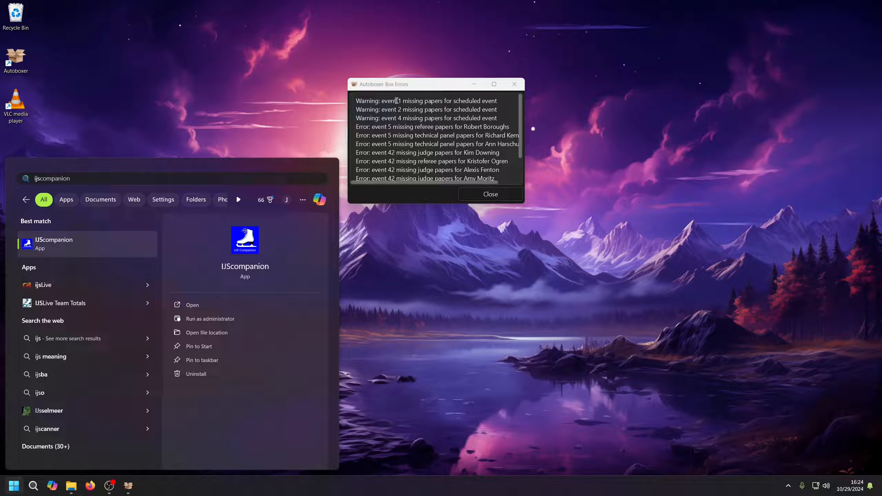
key(Return)
drag(393, 89, 678, 77)
drag(401, 102, 326, 114)
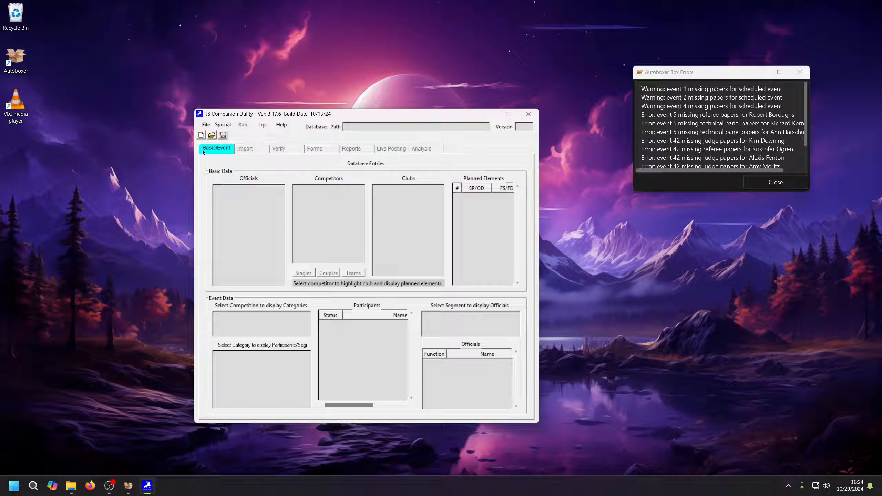
click(212, 135)
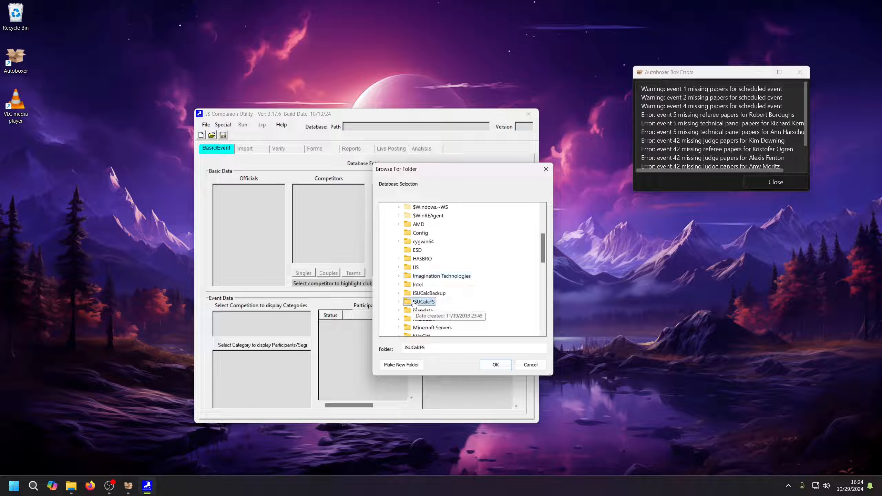
scroll(449, 272, down, 3)
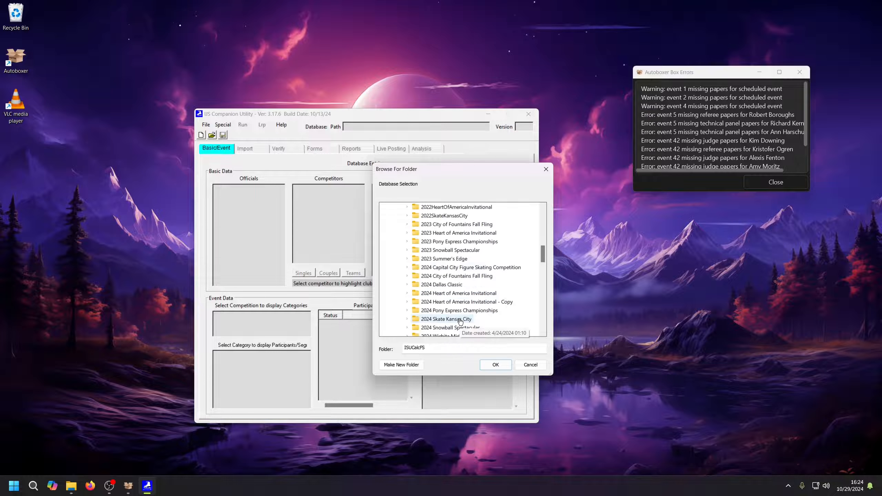
click(459, 301)
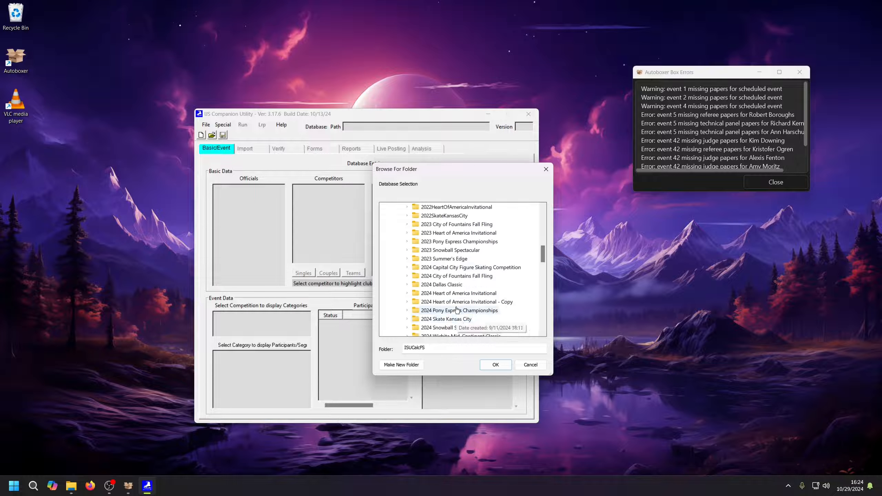
click(495, 364)
click(317, 151)
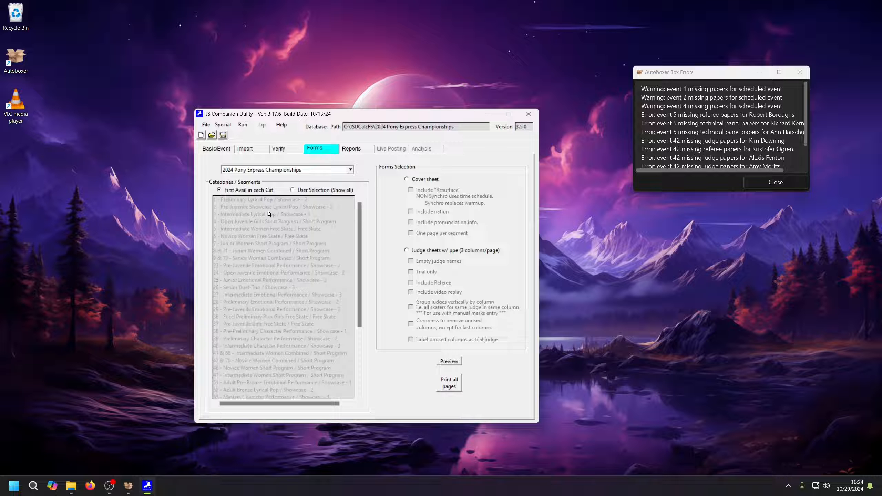
click(306, 191)
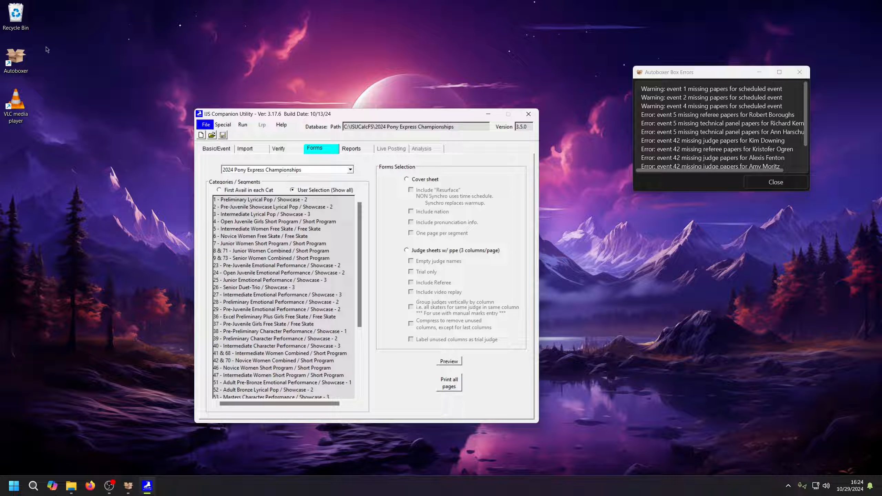
Launch Autoboxer, load the saved Friday box setup, and set the clawPDF print directory to IJS Coversheets.
double_click(15, 58)
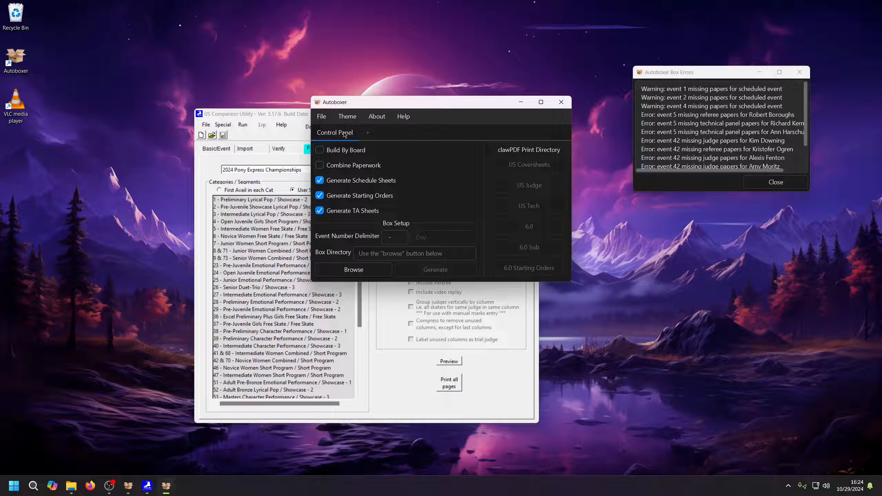
click(323, 117)
click(331, 144)
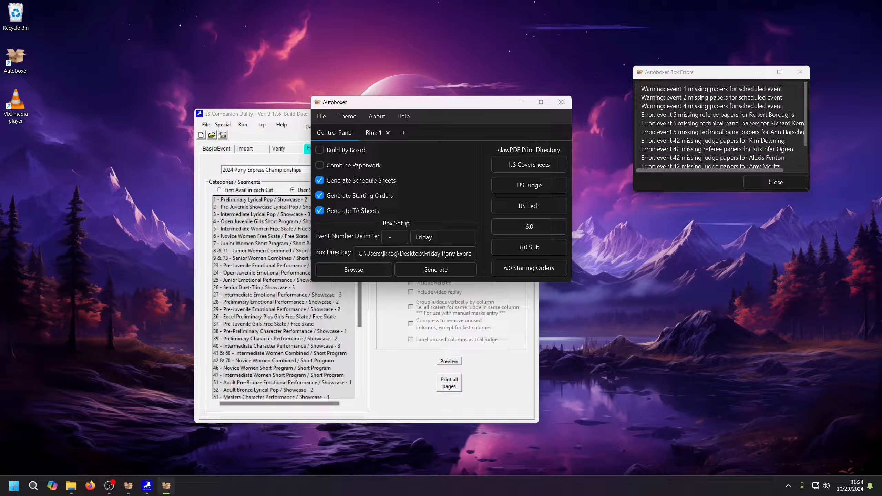
drag(439, 101, 554, 76)
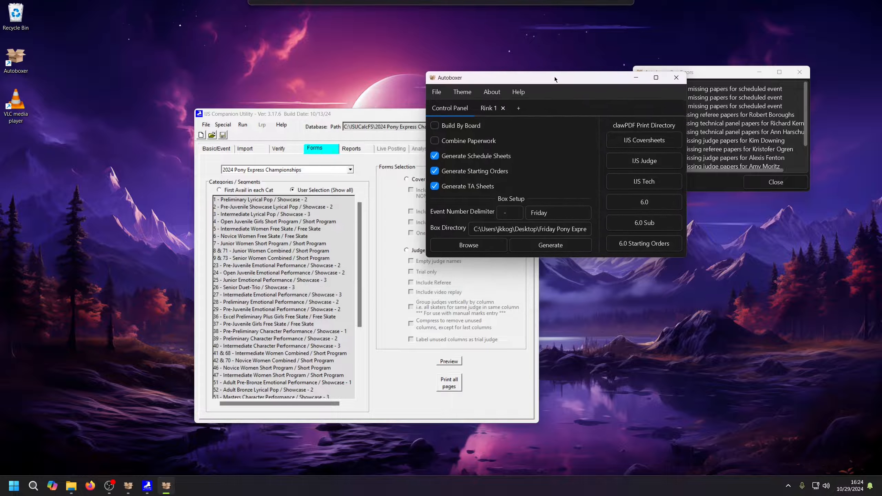
click(643, 147)
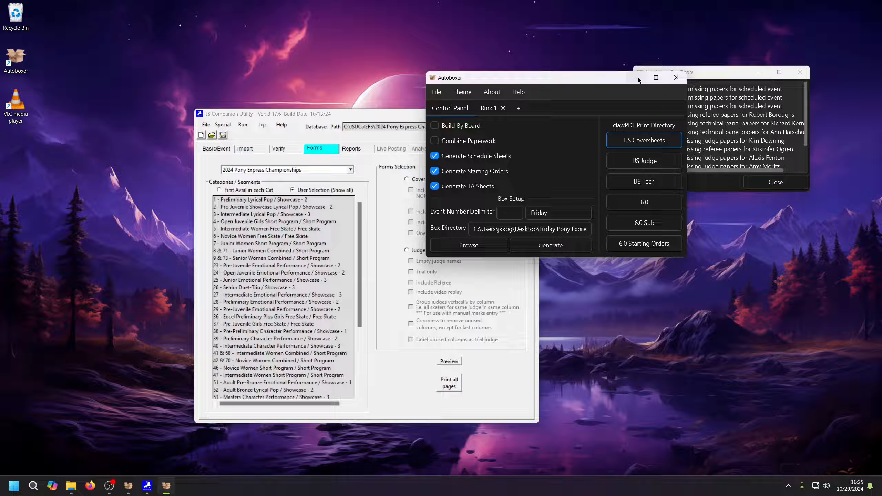
click(638, 77)
Back in IJScompanion, print the cover sheets for events 1, 2 and 4, and close the box errors list.
click(421, 182)
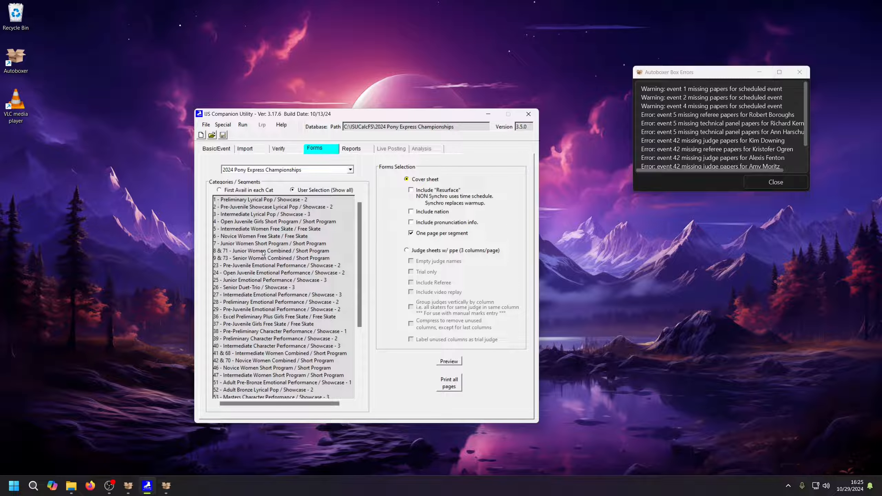
click(248, 202)
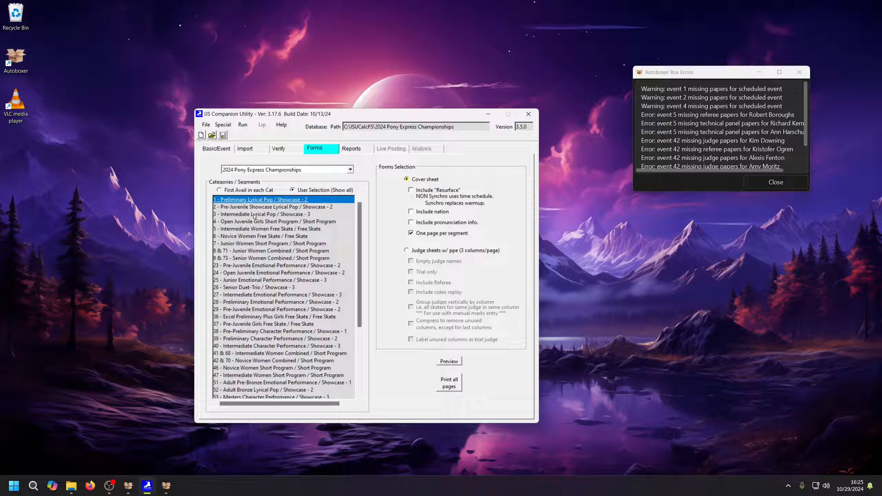
click(258, 208)
click(259, 222)
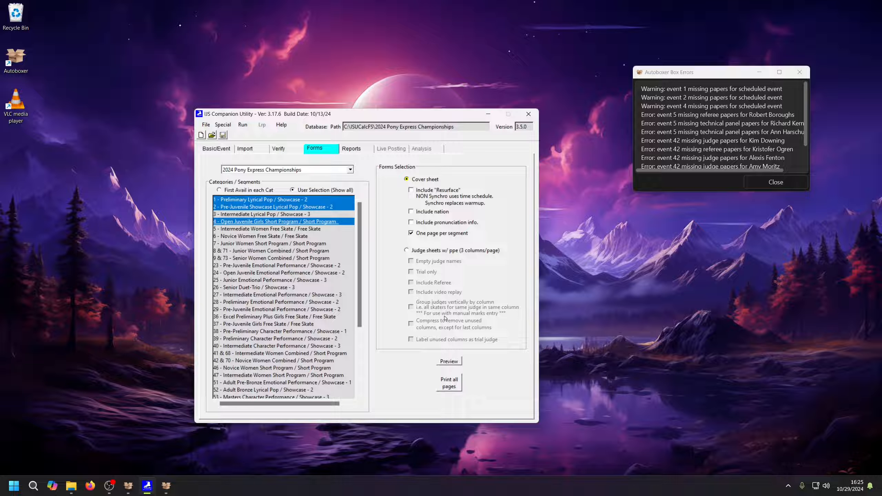
click(456, 386)
click(770, 189)
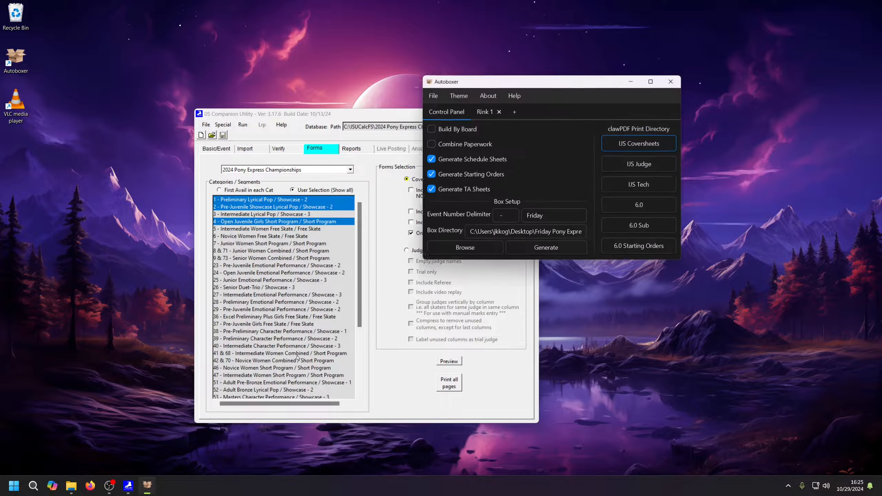
Generate the Friday box in Autoboxer, review the error messages about missing papers, and close the errors list and IJScompanion.
click(547, 250)
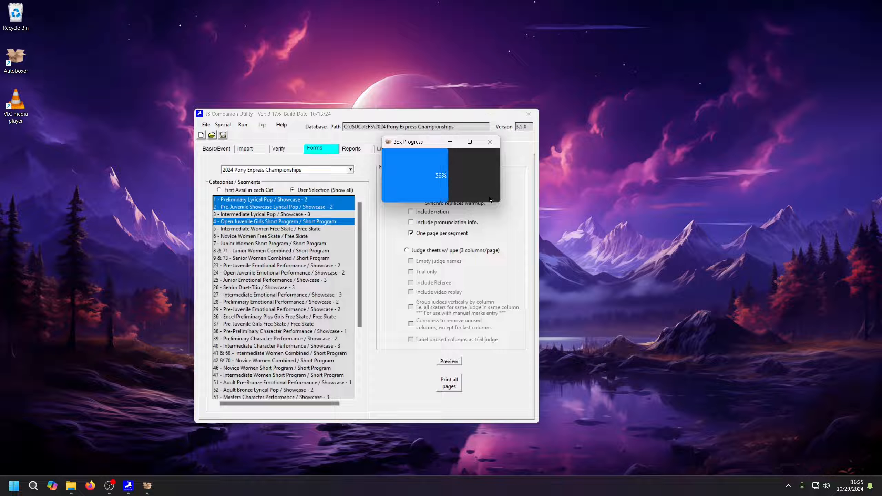
click(494, 212)
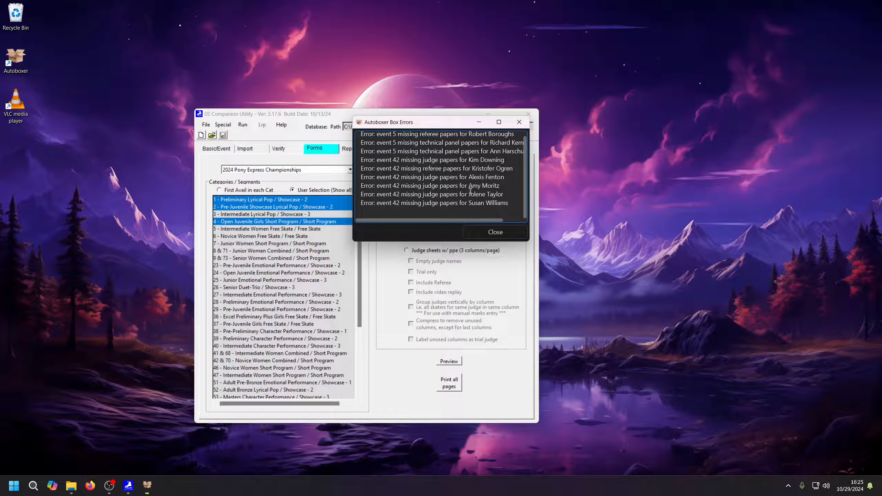
scroll(471, 191, up, 1)
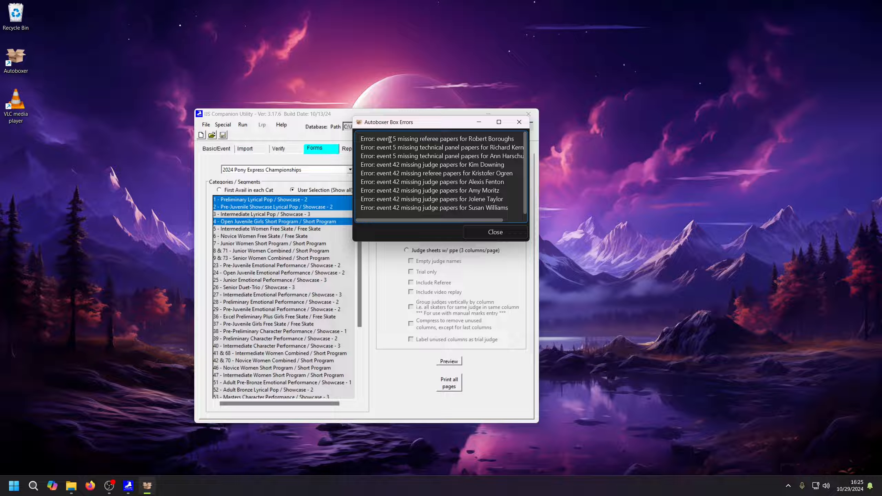
click(496, 235)
click(529, 114)
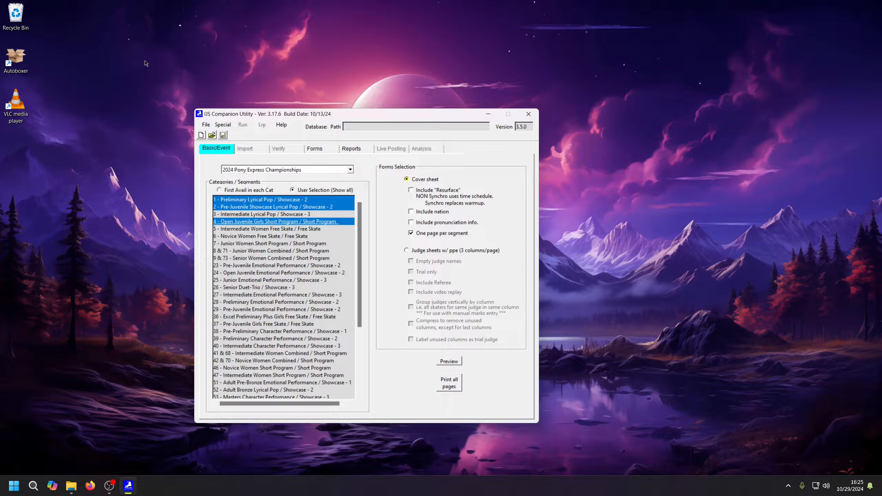
Relaunch Autoboxer and load the saved Friday box setup.
double_click(10, 64)
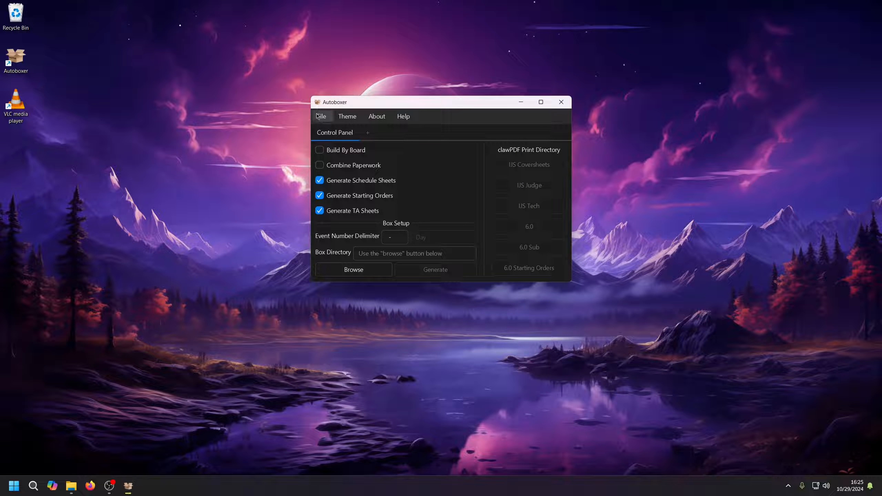
click(321, 116)
click(328, 145)
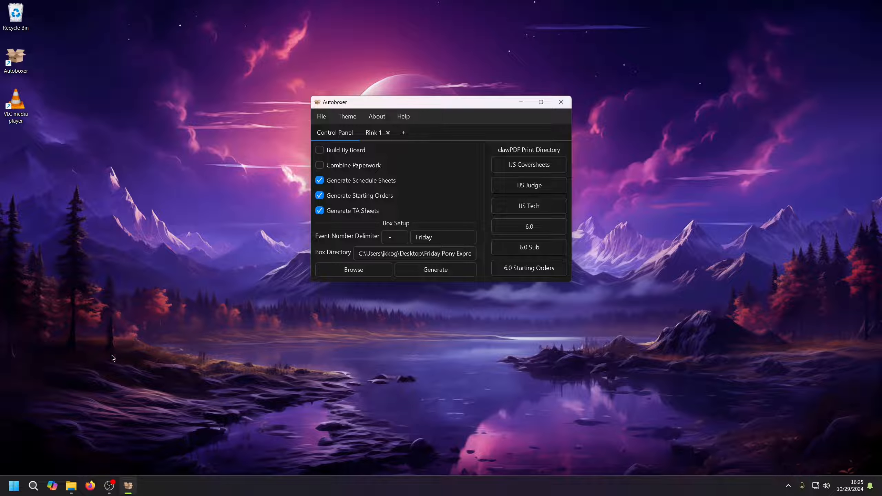
Launch ISUCalcFS and open the 2024 Pony Express Championships database.
key(super)
text(isucalcfs)
key(Return)
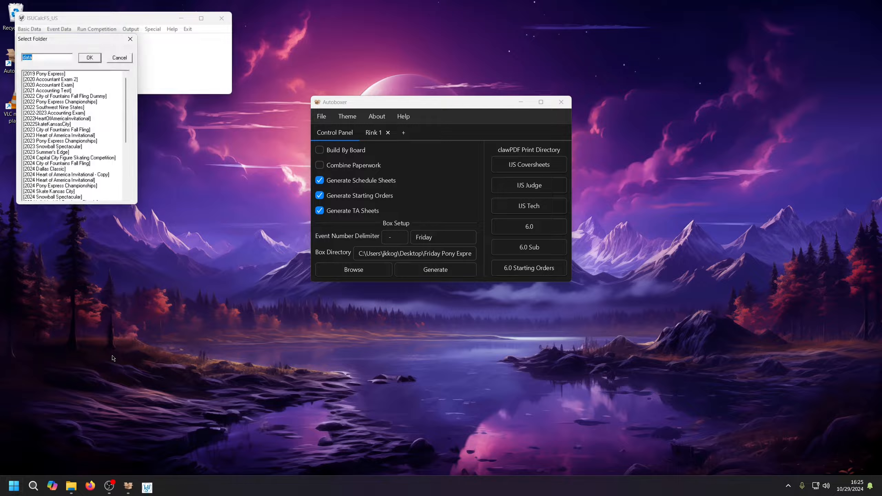
double_click(69, 186)
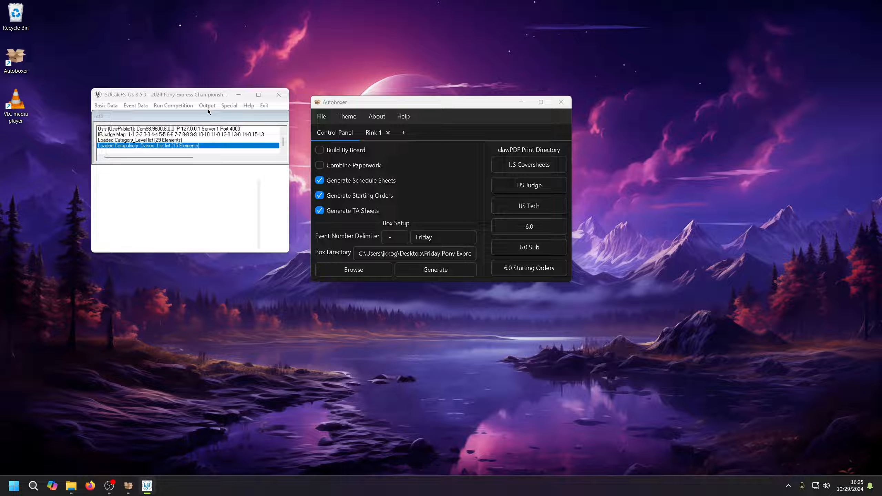
Batch print the Pre-Segment Tech. Panel report for event 5, Intermediate Women Free Skate, with Autoboxer's clawPDF print directory set to IJS Tech.
click(213, 105)
mouse_move(224, 103)
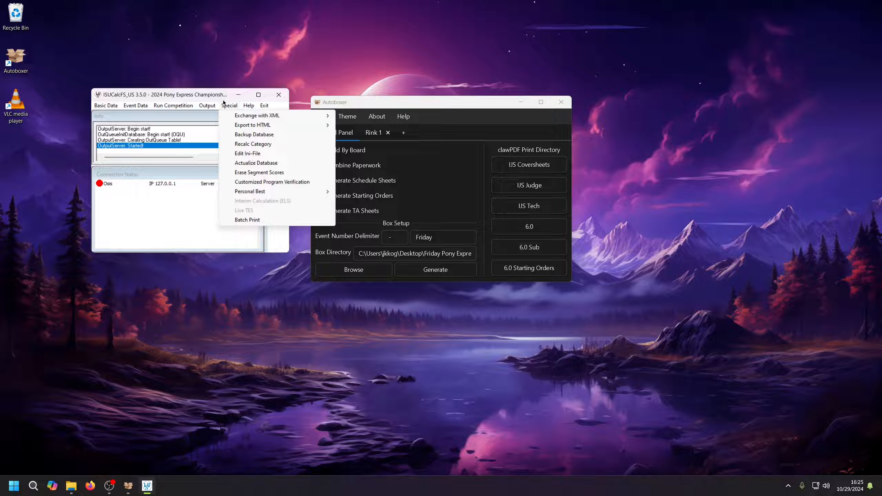
click(271, 220)
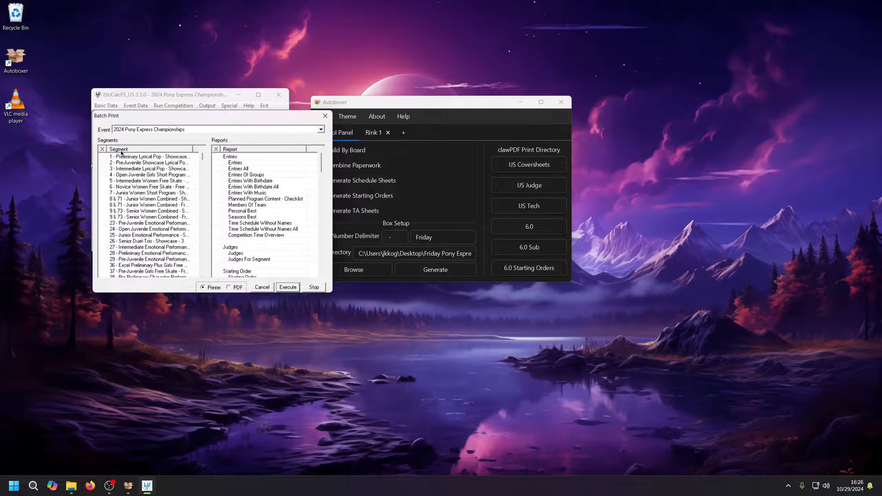
click(102, 181)
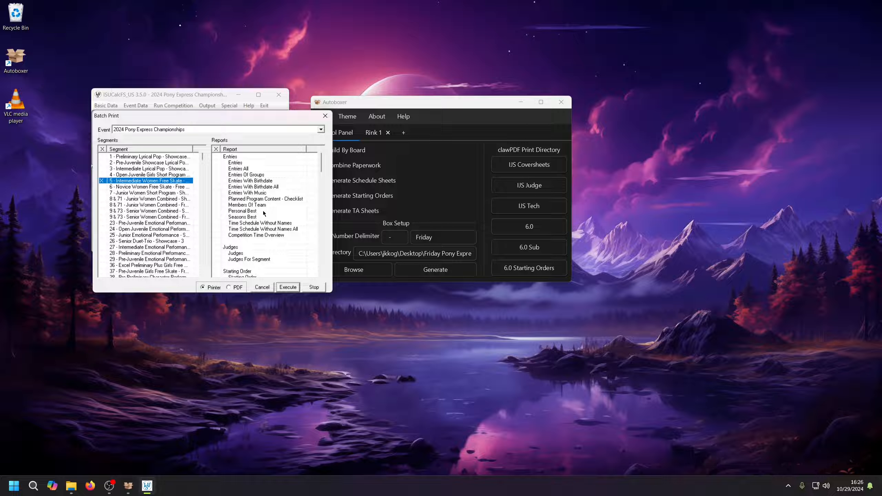
scroll(263, 211, down, 20)
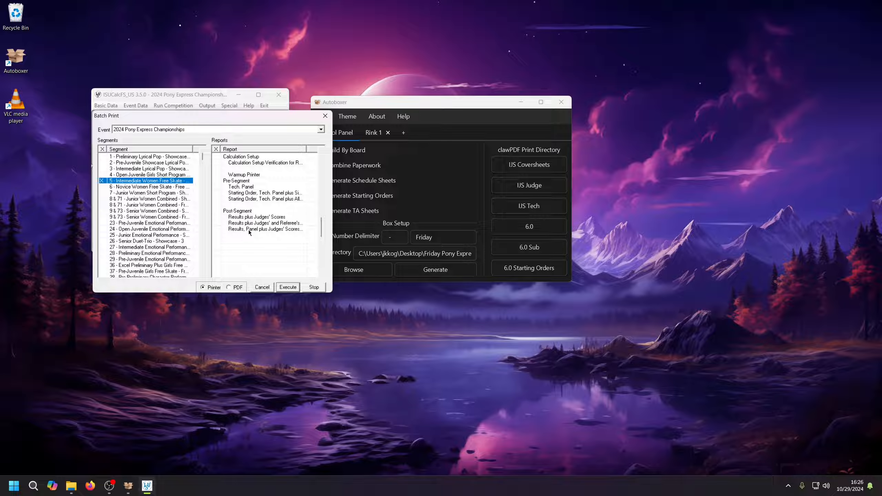
click(535, 210)
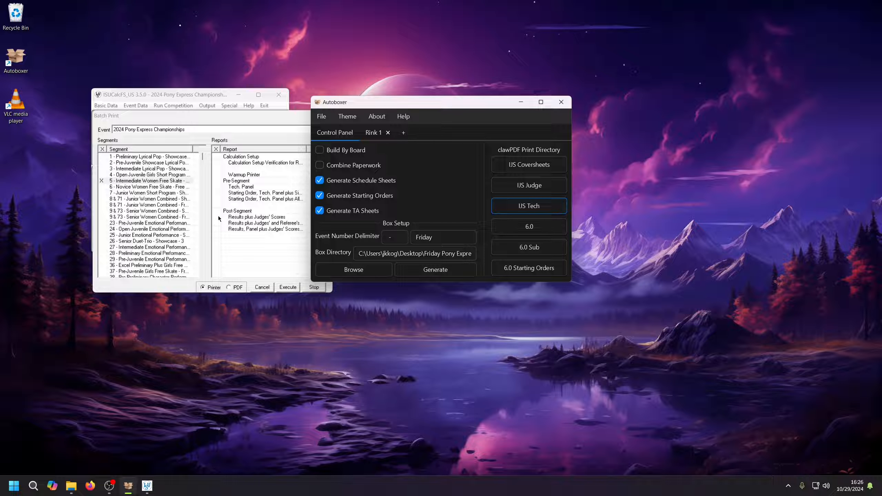
click(217, 187)
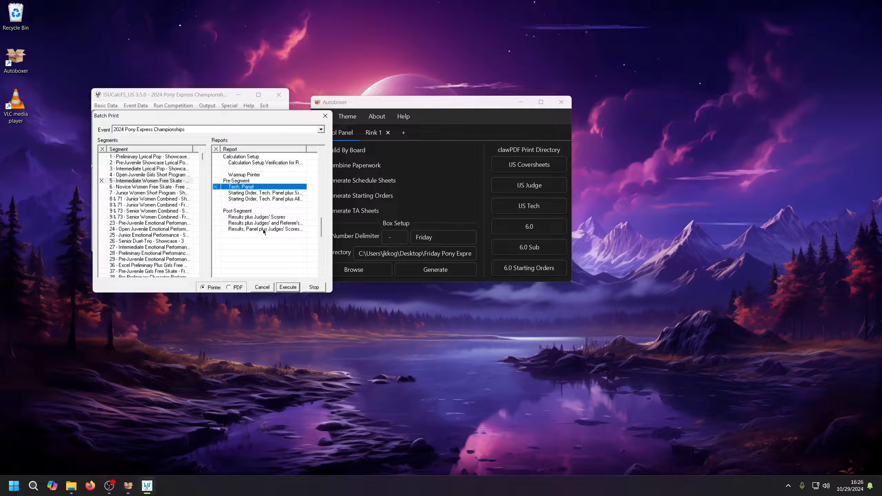
click(289, 287)
click(337, 402)
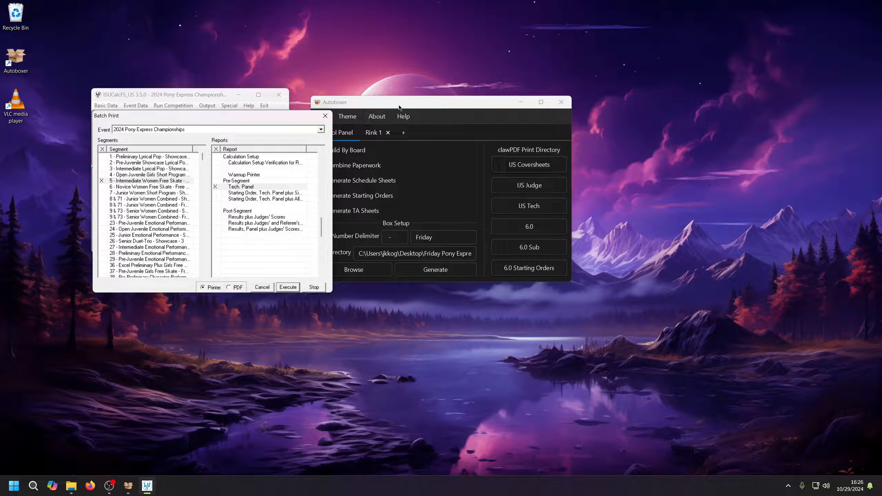
Regenerate the Friday box in Autoboxer, review the remaining missing paper errors, and close the errors list.
drag(400, 106, 503, 113)
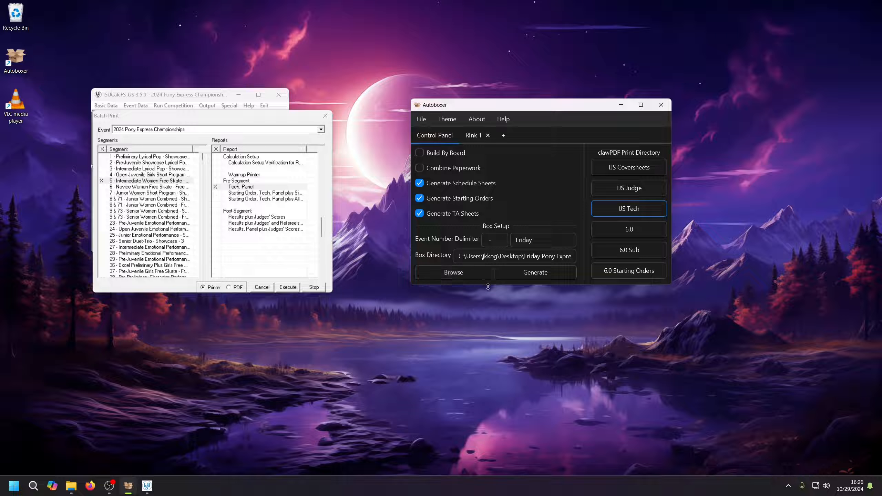
click(539, 280)
click(525, 276)
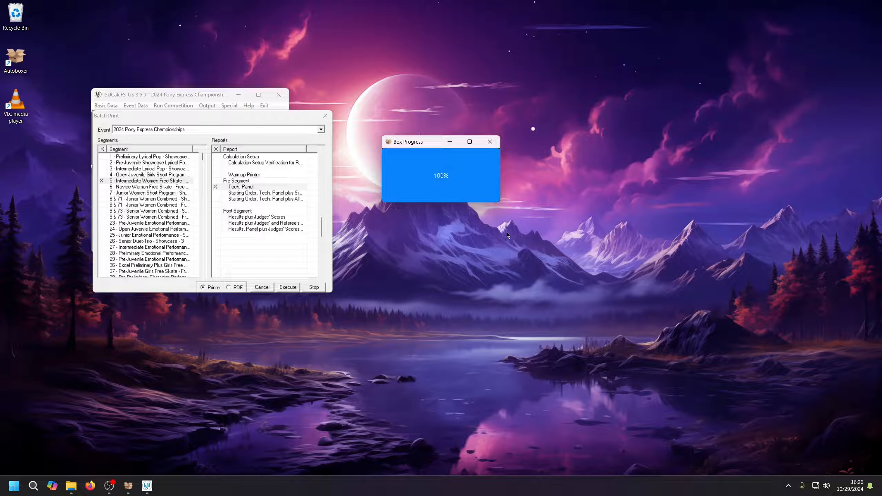
click(503, 210)
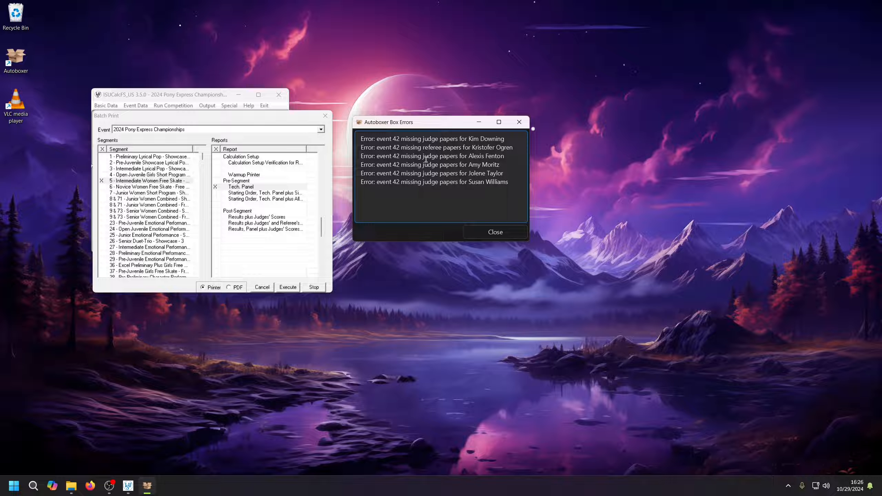
drag(423, 148, 483, 146)
click(495, 232)
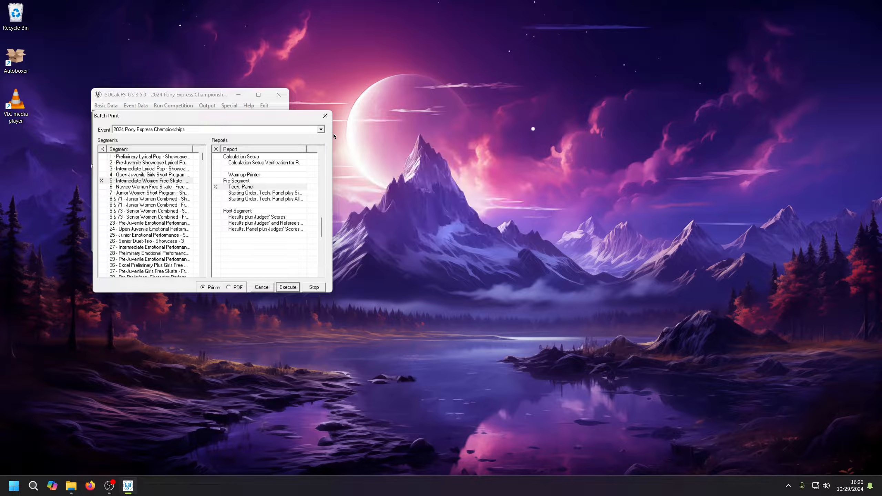
Close the batch print dialog, exit ISUCalcFS, and launch IJScompanion.
click(325, 116)
click(263, 106)
key(super)
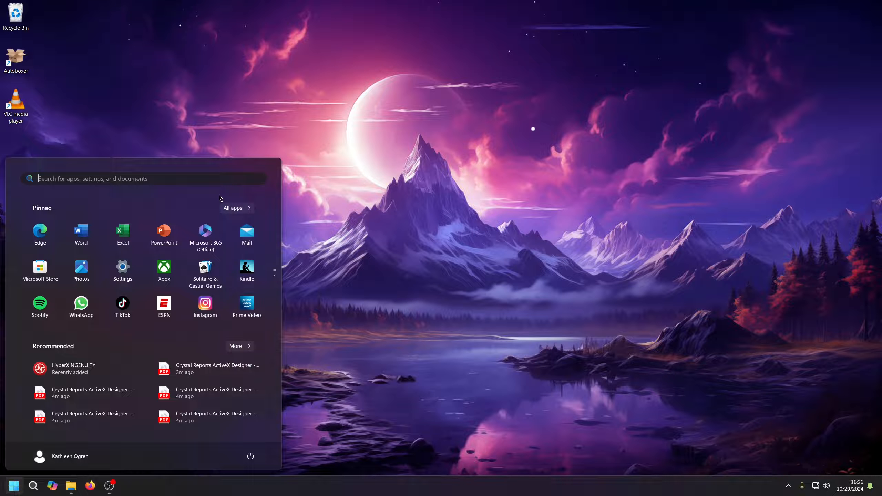
text(ijs)
key(Return)
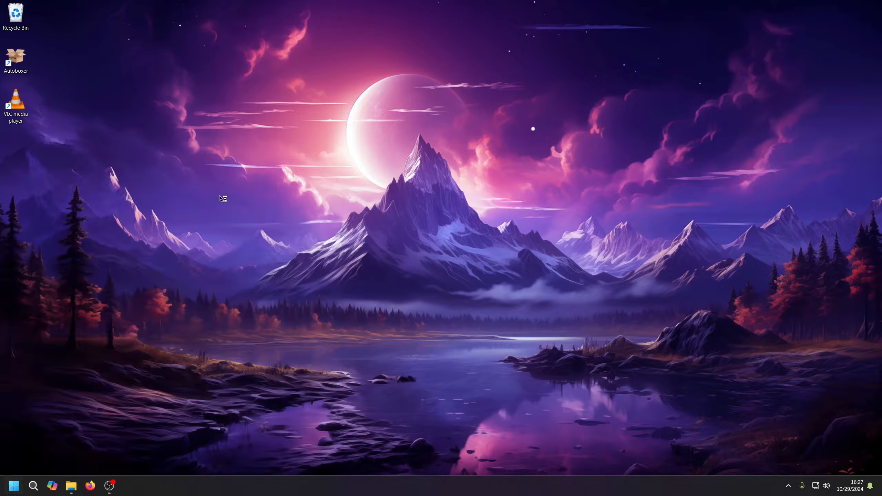
Open the 2024 Pony Express Championships database folder from ISUCalcFS in IJScompanion.
click(288, 124)
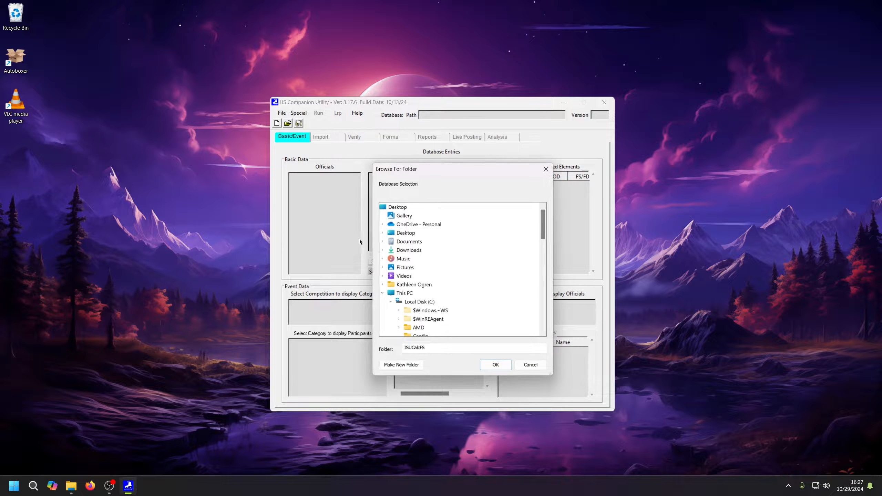
scroll(427, 302, down, 4)
scroll(427, 302, up, 3)
click(400, 302)
scroll(451, 304, down, 2)
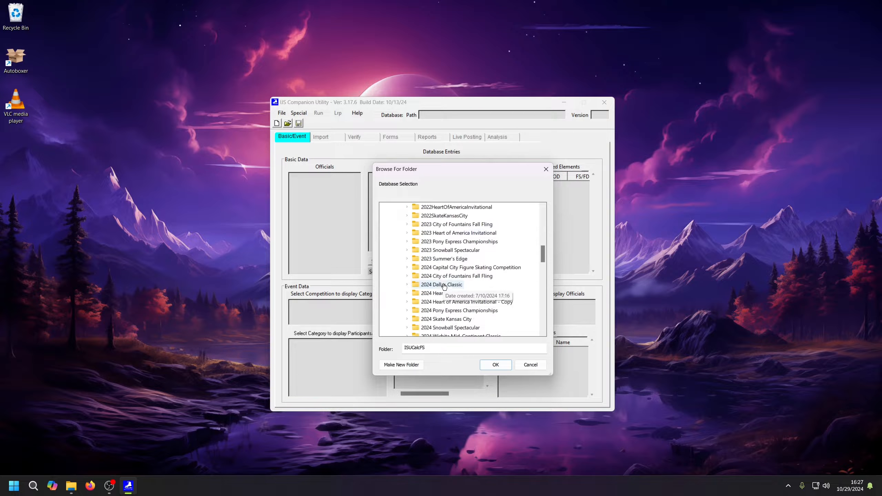
click(461, 311)
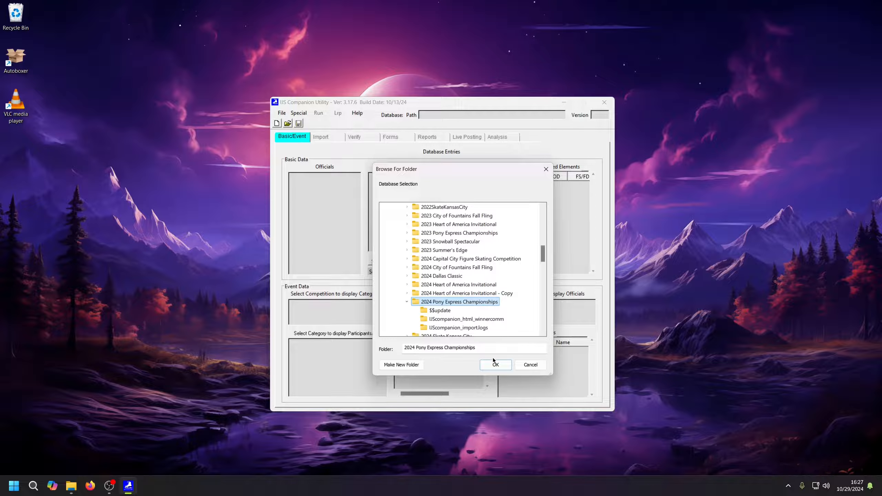
click(495, 364)
Launch Autoboxer, load the saved Friday box setup, set the clawPDF print directory to IJS Judge, and minimize the window.
double_click(16, 59)
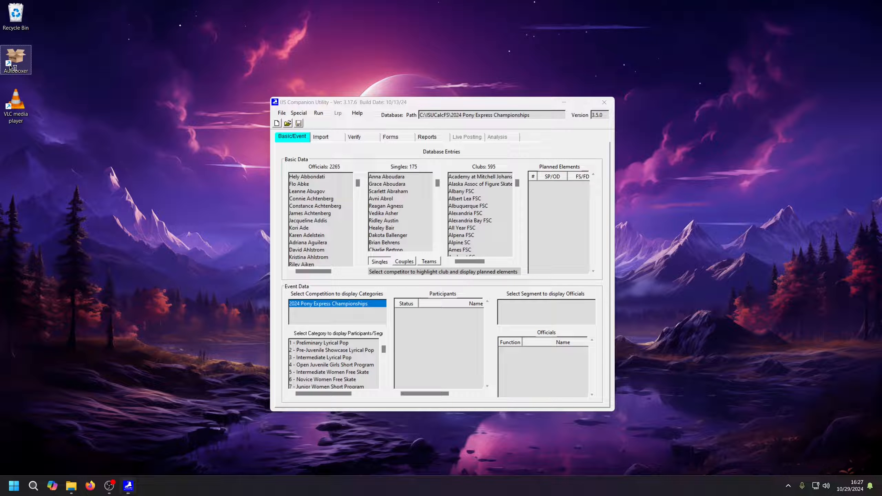
click(320, 116)
click(330, 146)
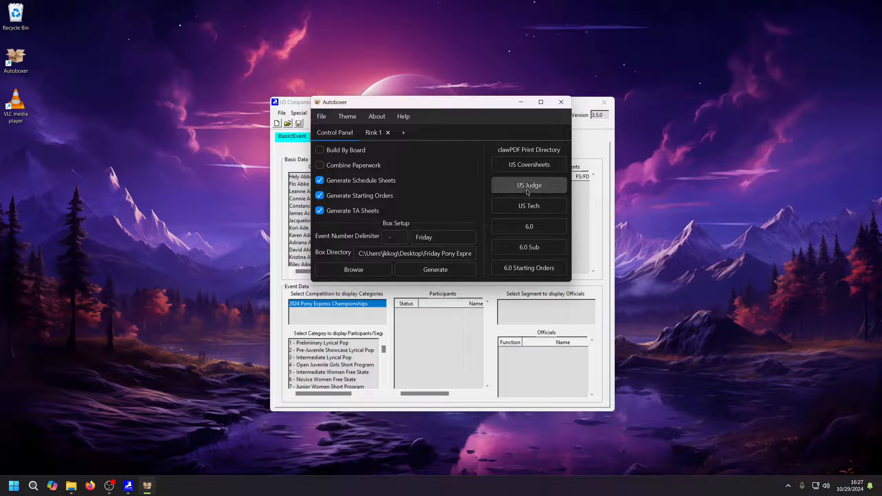
click(521, 102)
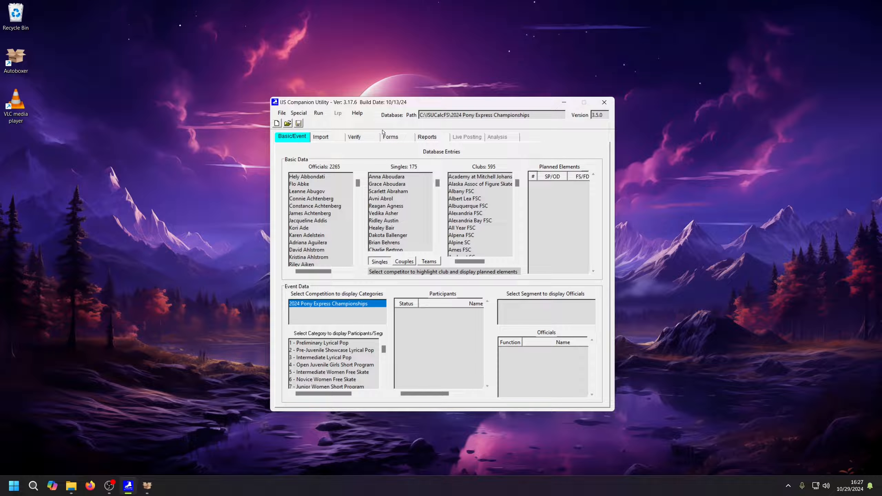
In IJScompanion, print the judge sheets with the referee included for 42 & 70 Novice Women Combined / Short Program, and close the program.
click(403, 137)
click(394, 179)
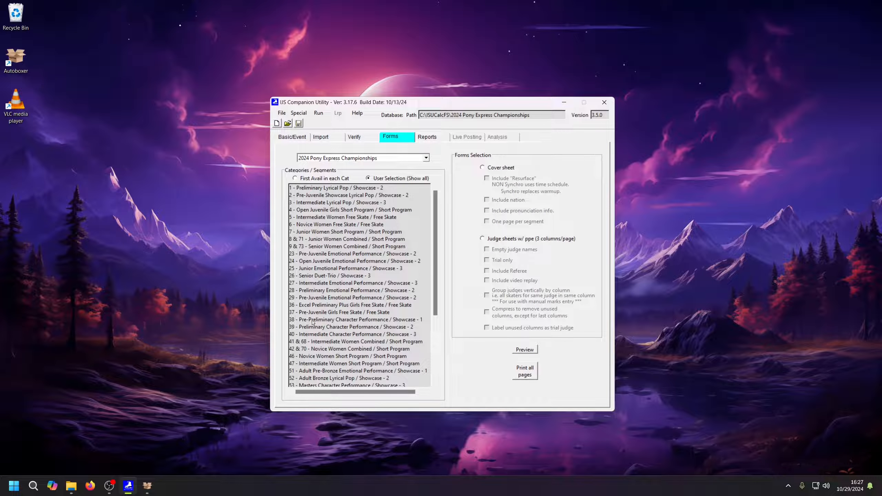
click(302, 348)
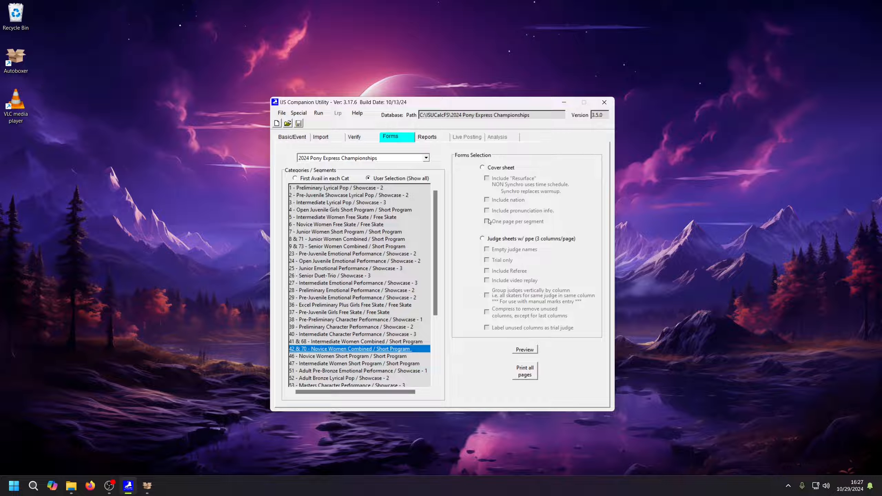
click(514, 239)
click(534, 372)
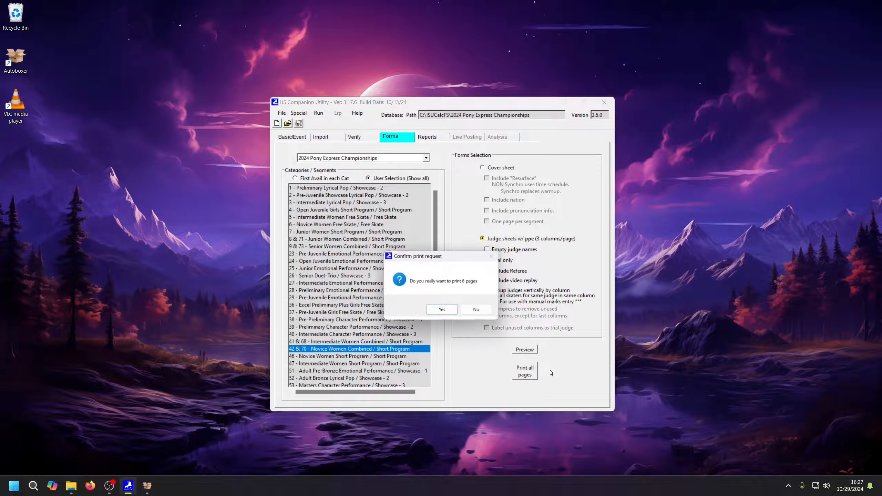
click(437, 306)
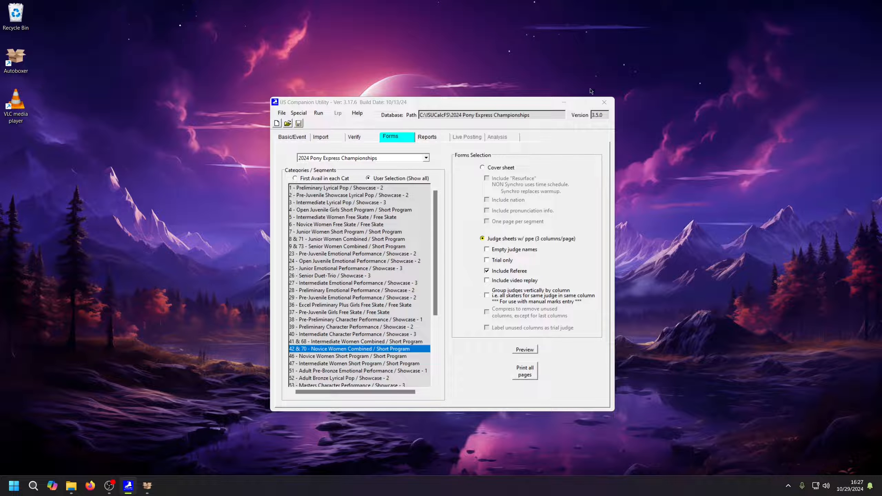
click(605, 101)
Restore Autoboxer, regenerate the Friday box, and show the generation messages to check for missing event 42 papers.
click(129, 485)
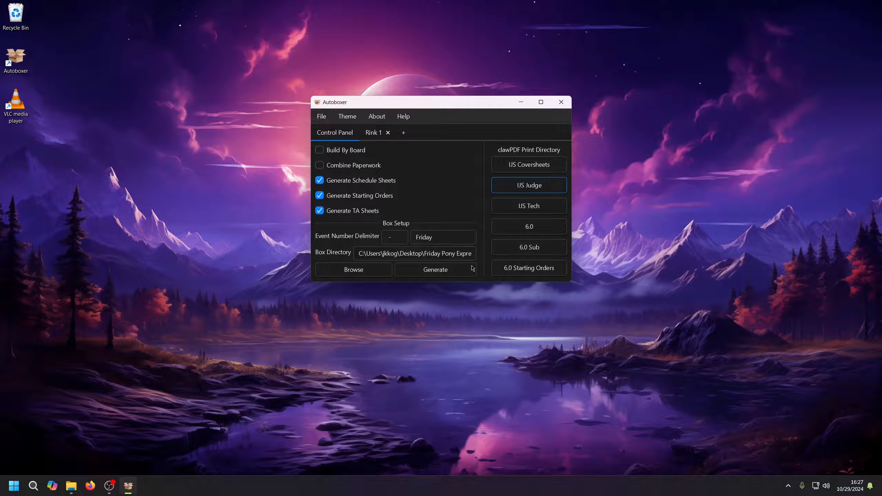
click(446, 279)
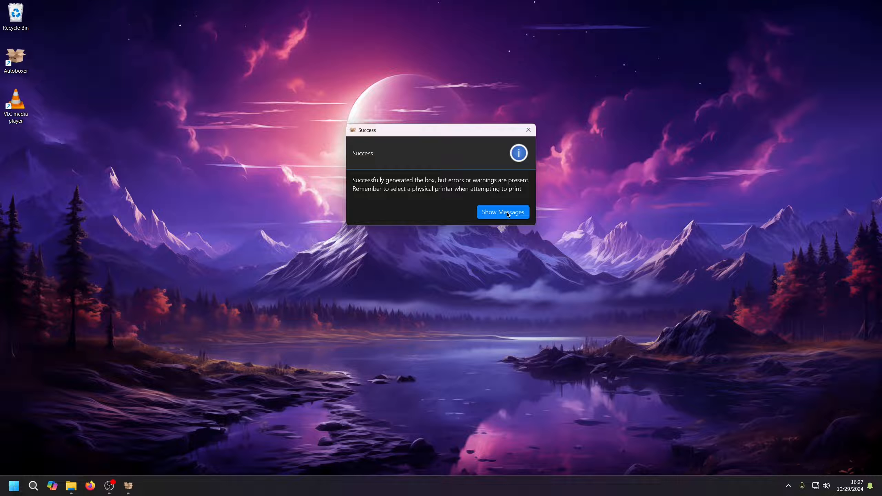
click(507, 213)
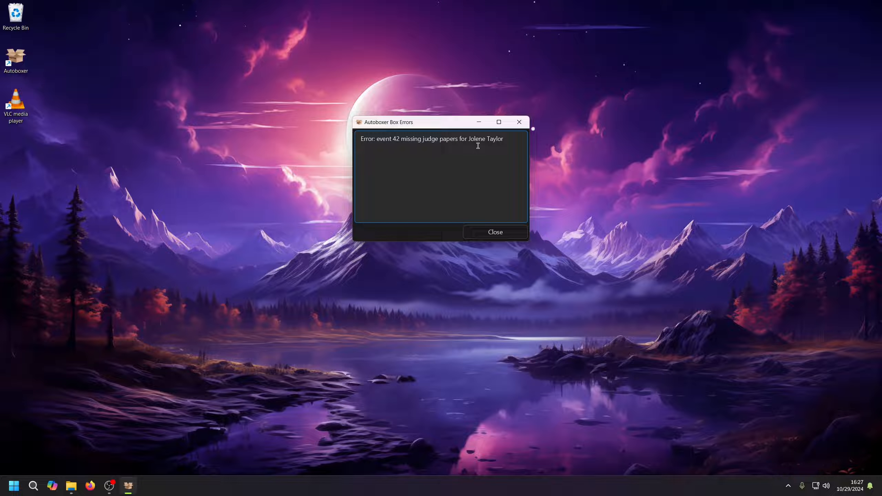
drag(449, 122, 425, 135)
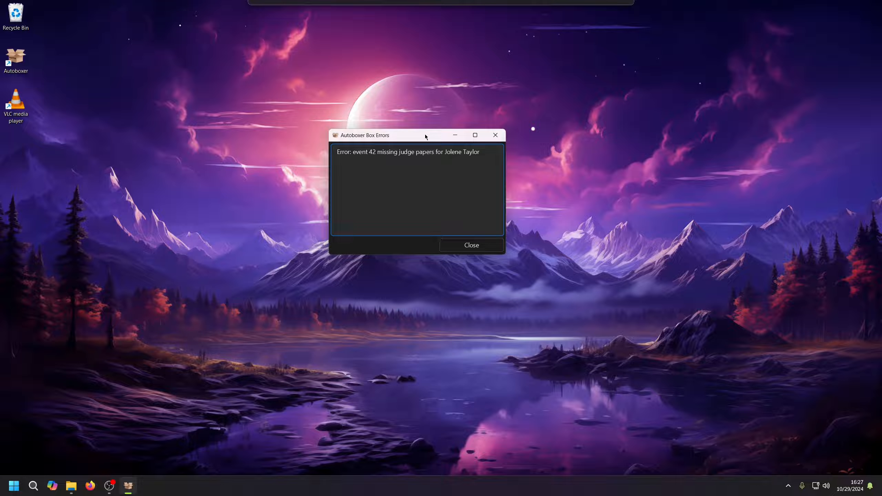
Close the box errors window, switch to File Explorer, and open the judges folder in Friday Pony Express.
click(490, 137)
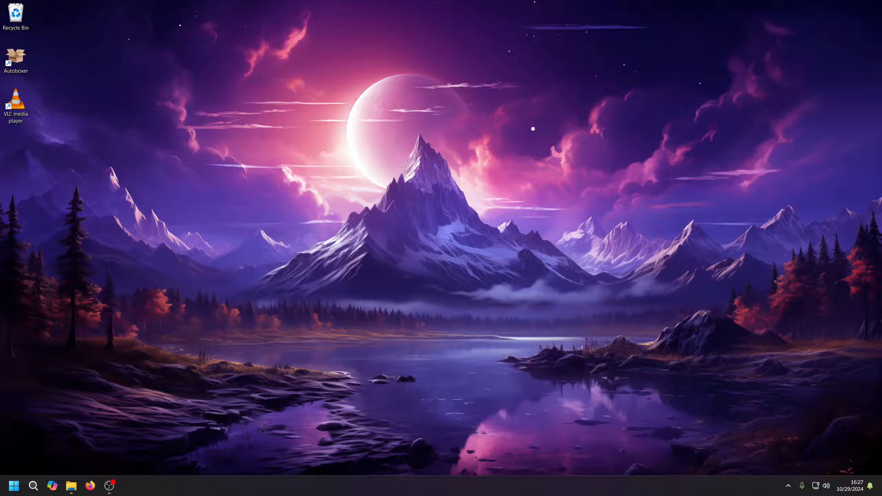
drag(881, 208, 399, 1)
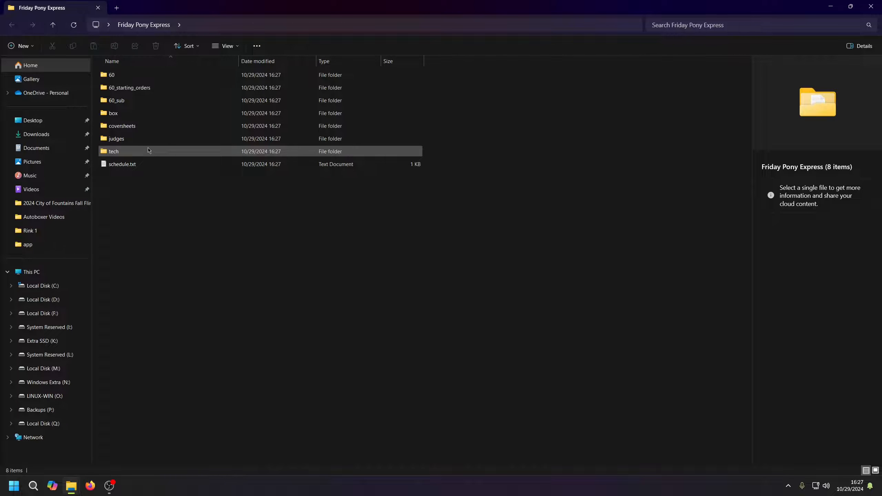
double_click(147, 138)
scroll(216, 139, down, 18)
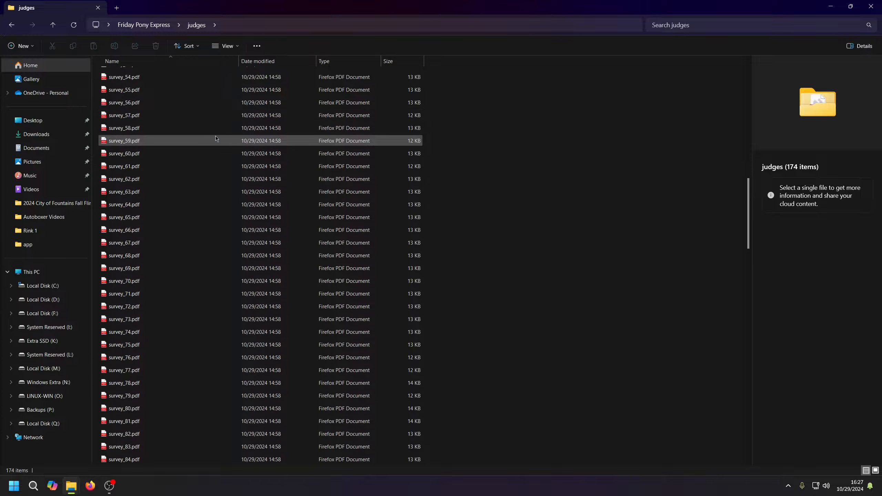
scroll(215, 138, down, 20)
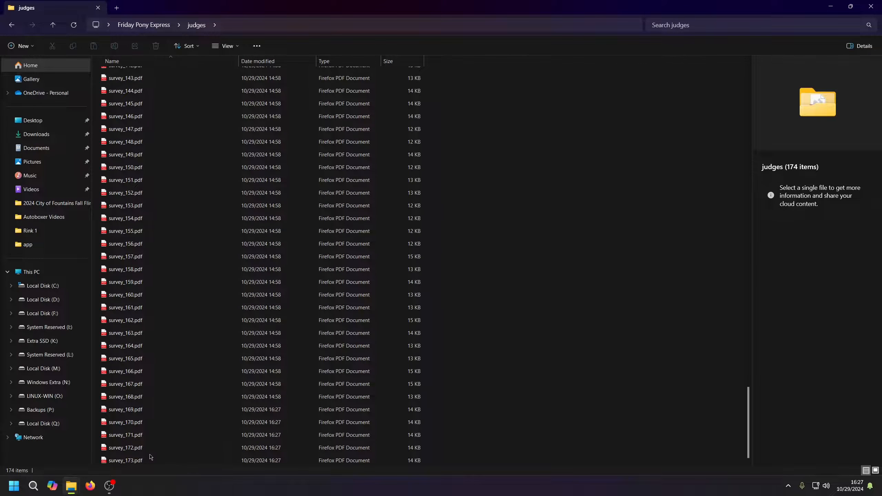
View survey_172.pdf, survey_173.pdf, survey_171.pdf, survey_170.pdf and survey_169.pdf to check the official named on each sheet, and close them.
double_click(150, 448)
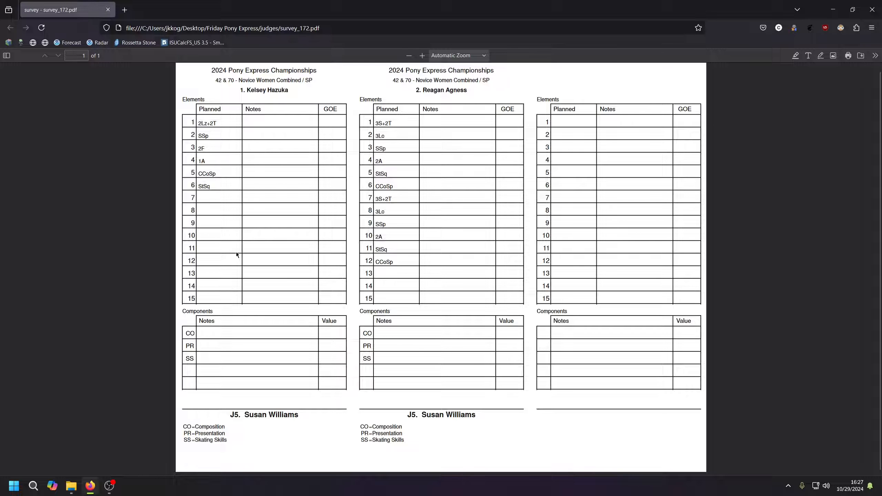
click(872, 9)
click(264, 461)
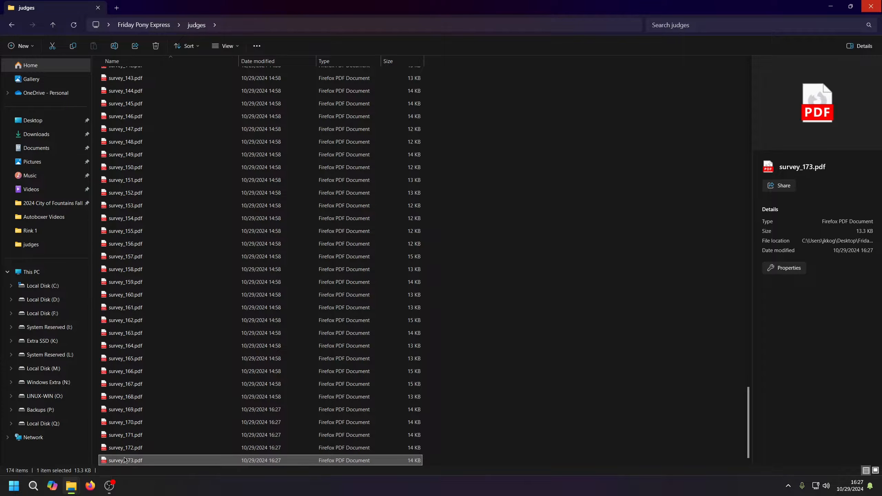
double_click(274, 461)
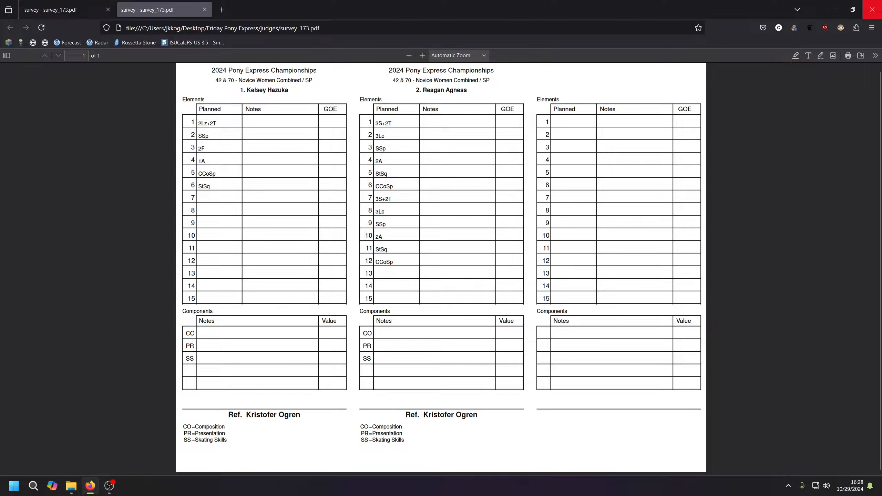
click(871, 9)
click(176, 436)
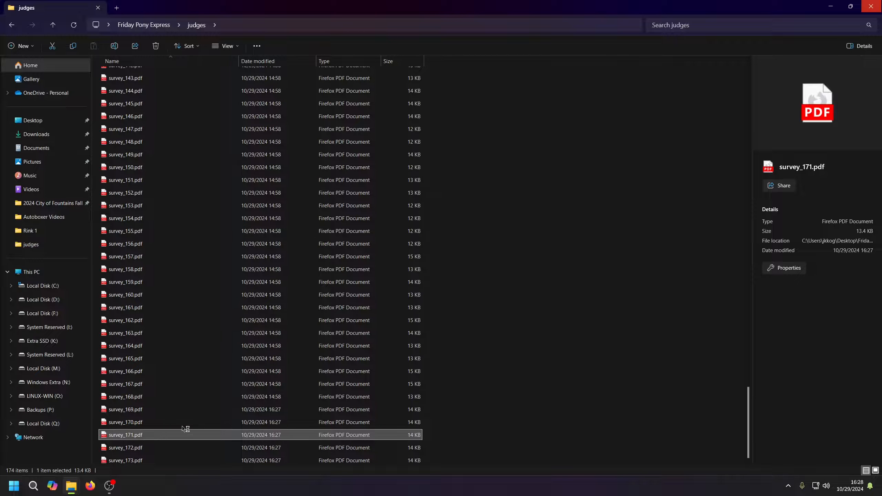
key(Return)
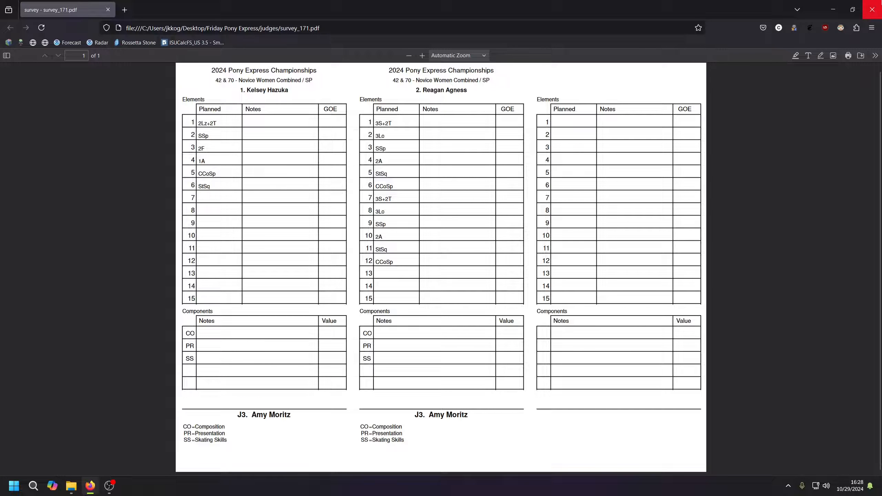
click(872, 10)
double_click(212, 423)
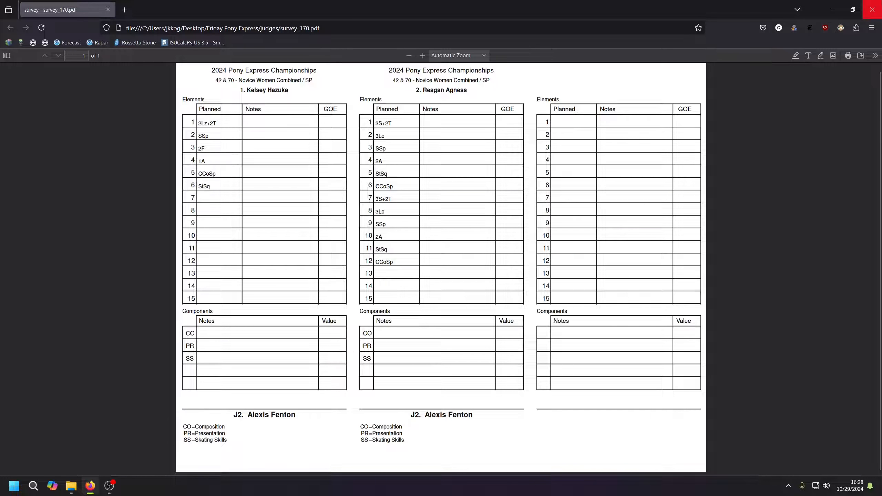
click(872, 9)
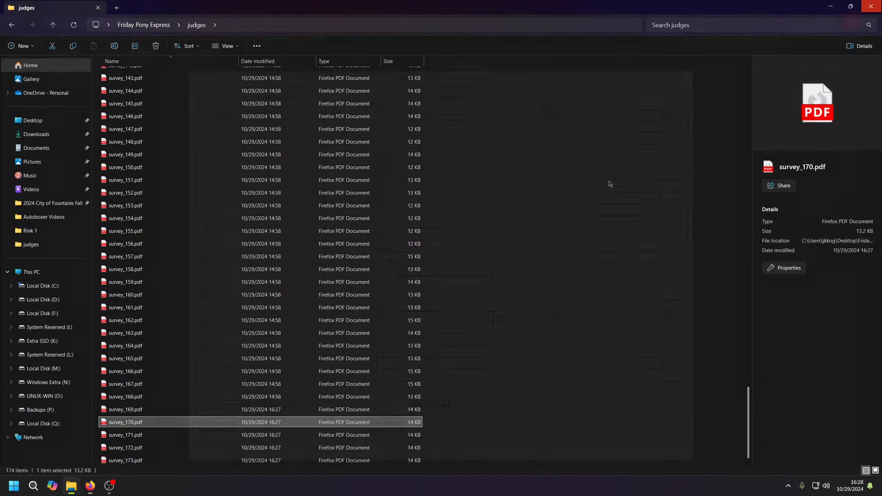
double_click(208, 409)
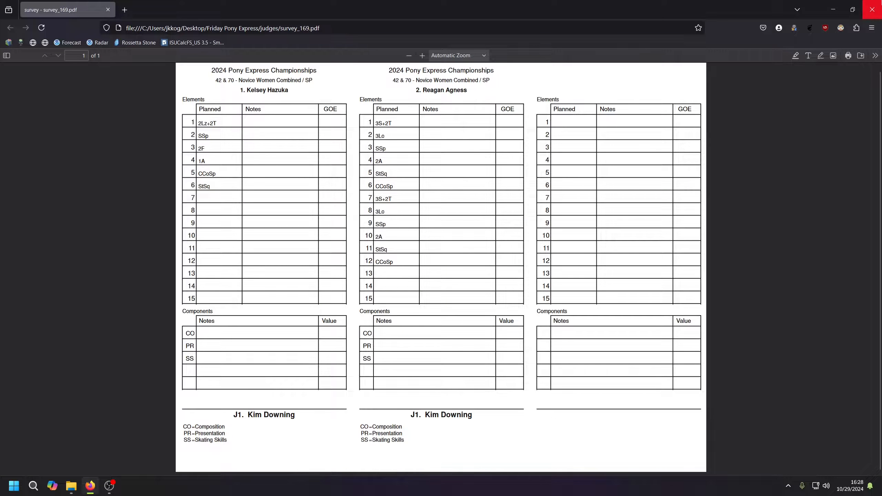
click(871, 9)
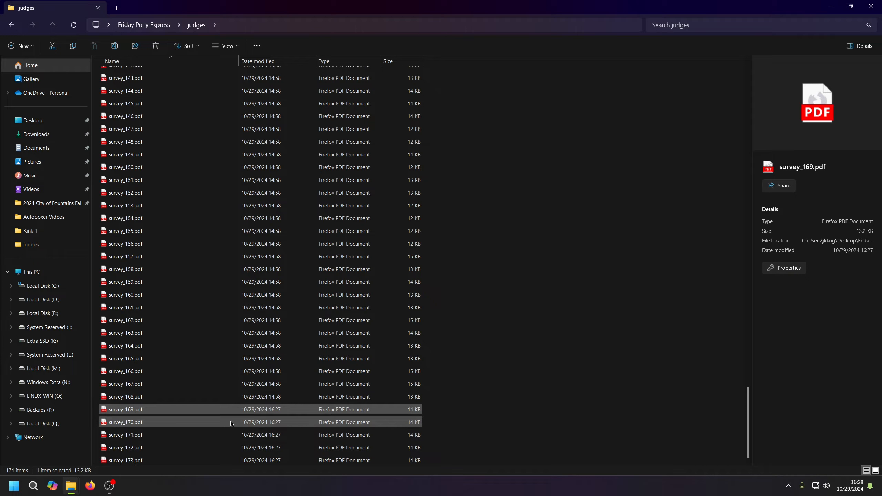
Delete survey_169.pdf through survey_173.pdf from the judges folder and minimize File Explorer.
shift+click(150, 462)
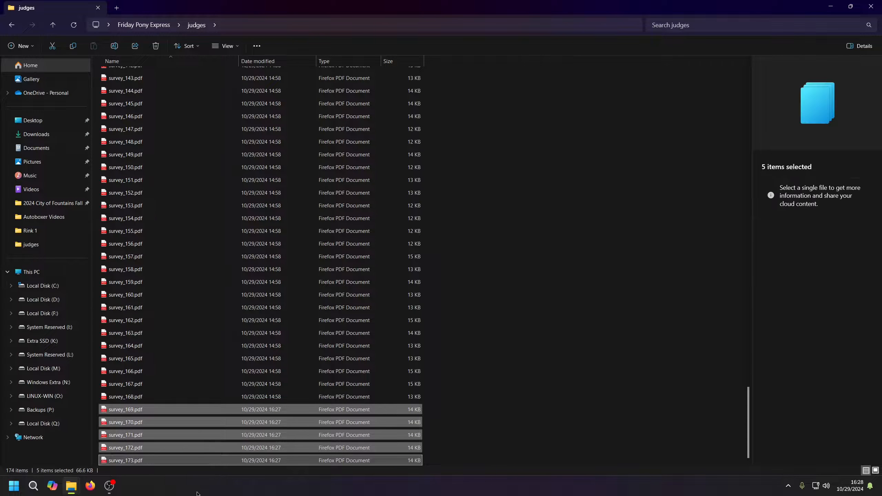
key(Delete)
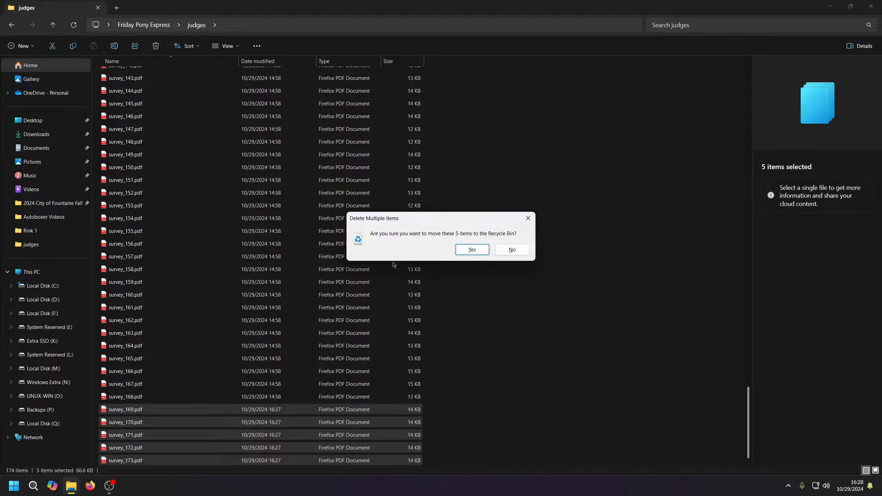
click(482, 250)
click(828, 5)
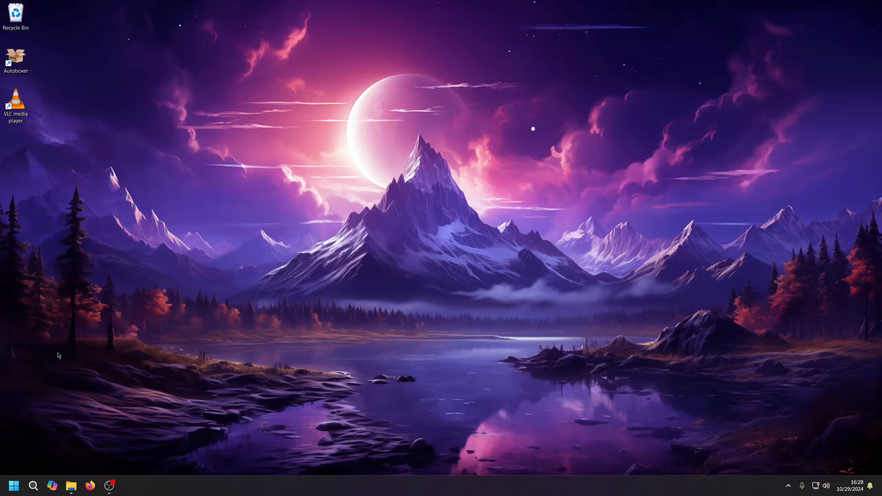
Launch Autoboxer and load the saved Friday box setup.
key(super)
key(super)
double_click(15, 59)
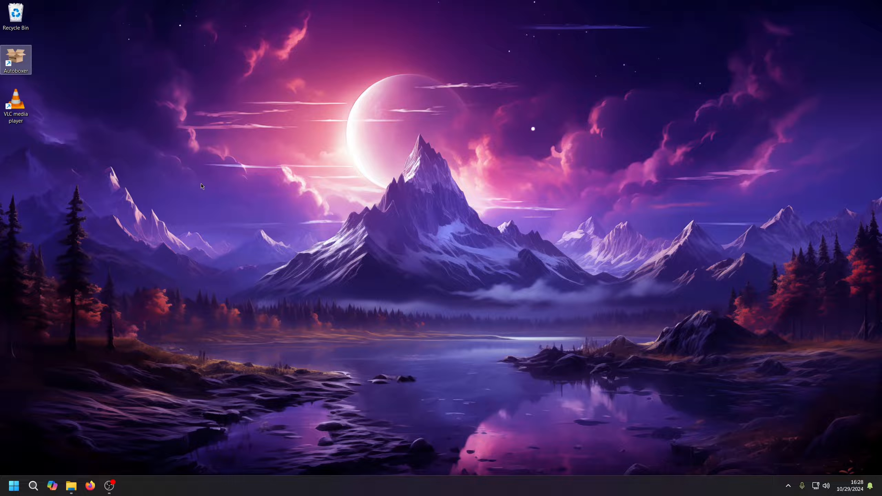
click(321, 116)
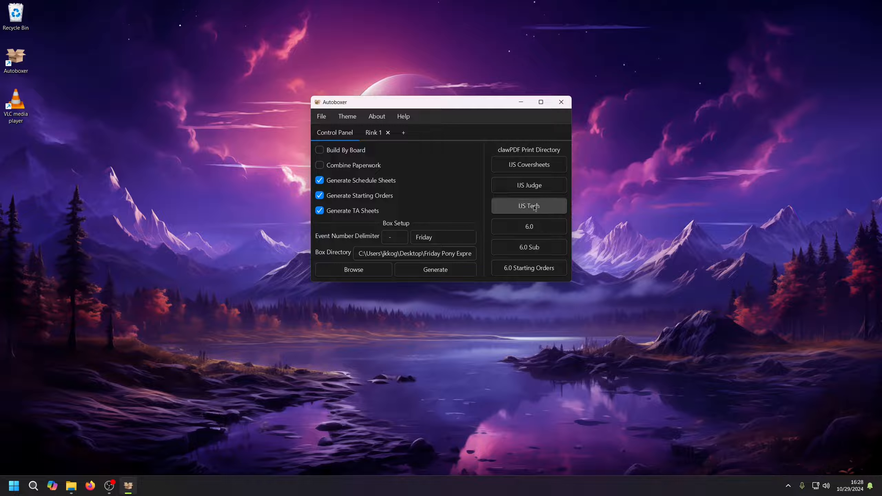
Launch IJScompanion and open the 2024 Pony Express Championships database folder.
key(super)
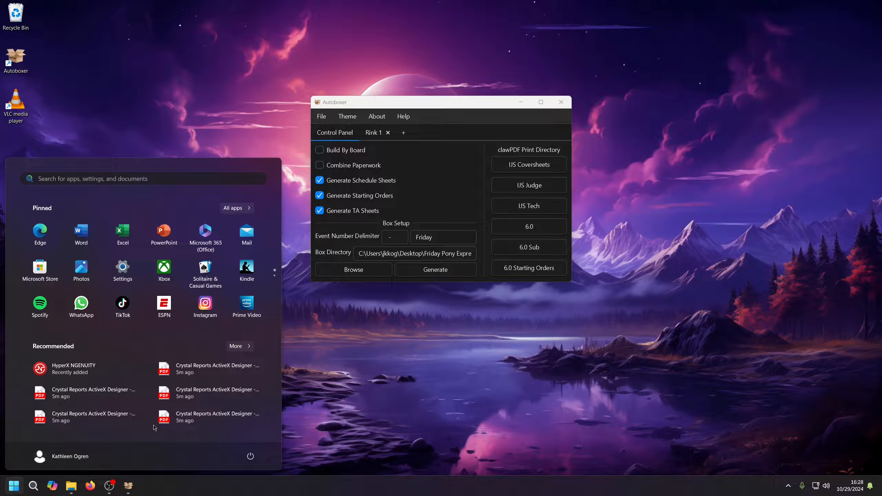
text(ijs)
key(Return)
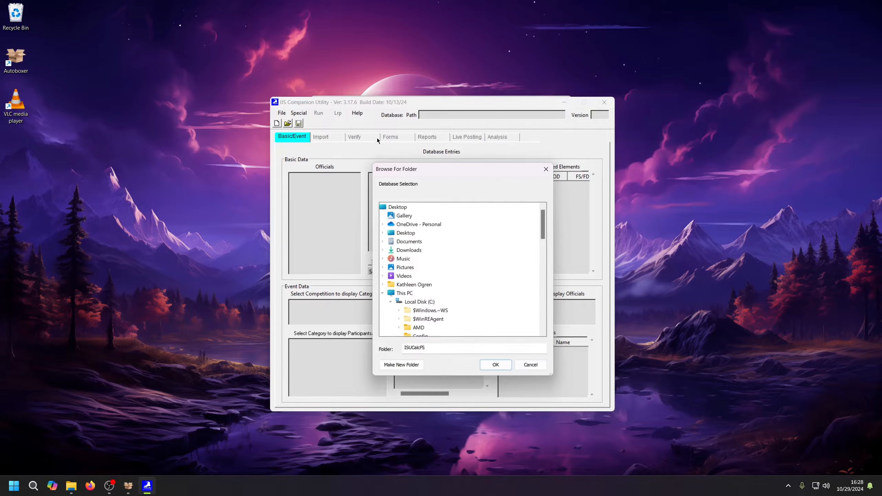
scroll(461, 293, down, 3)
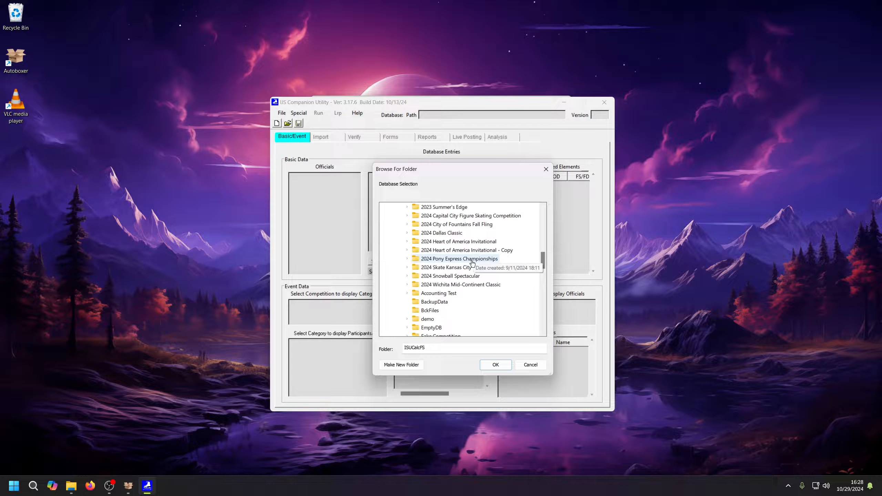
click(459, 259)
click(499, 365)
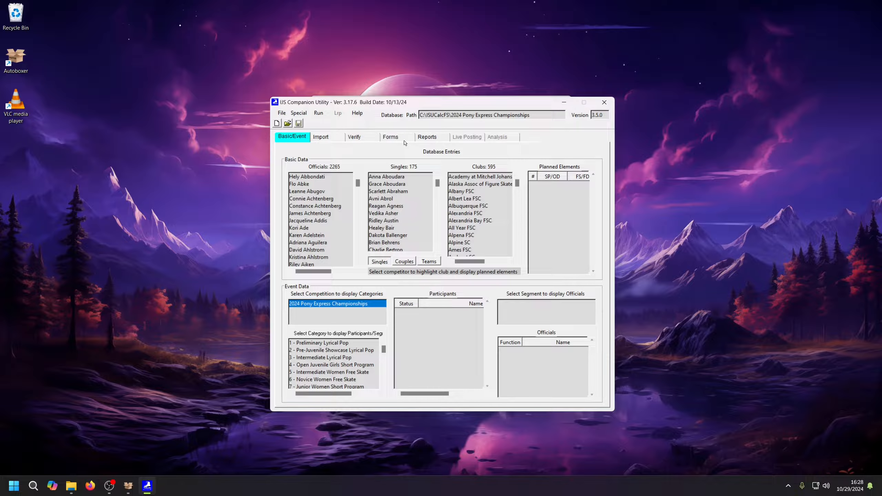
Print all pages of the judge sheets with the referee included for 42 & 70 - Novice Women Combined / Short Program.
click(390, 136)
click(410, 179)
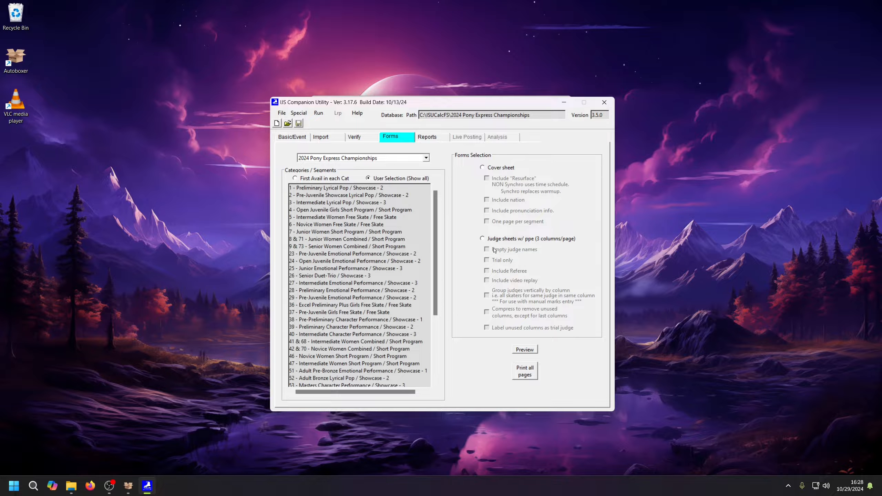
click(516, 240)
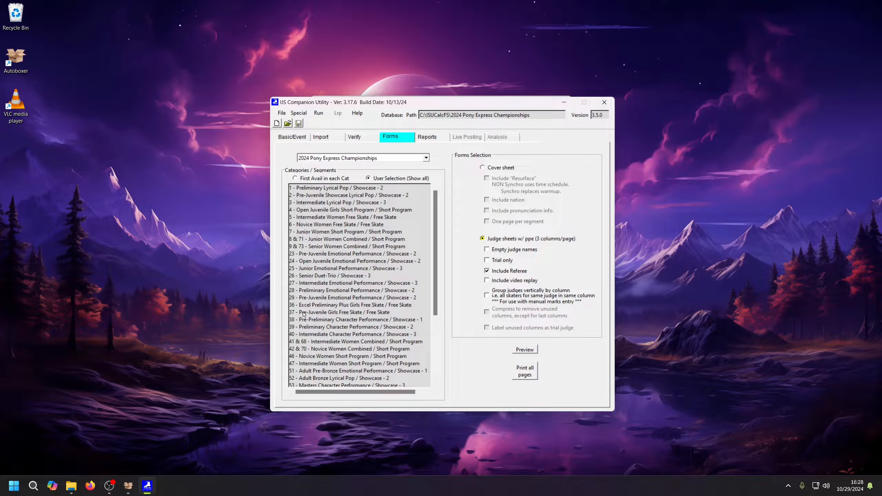
click(298, 350)
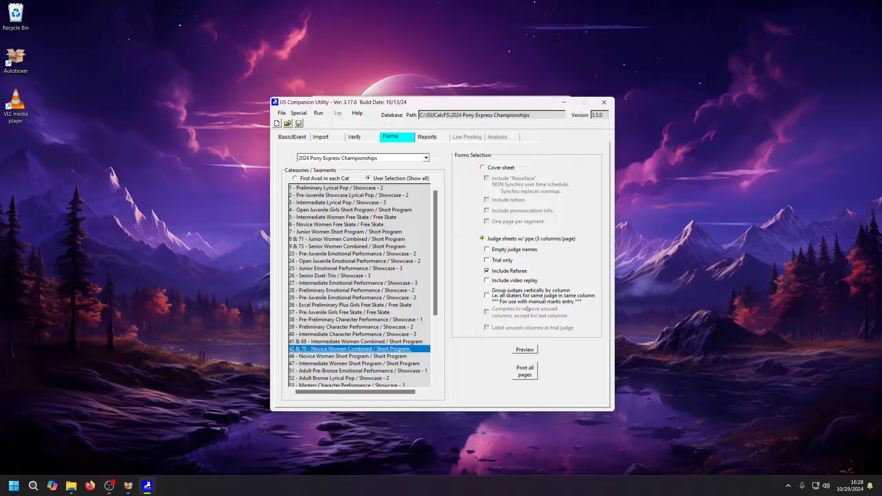
click(532, 371)
click(473, 310)
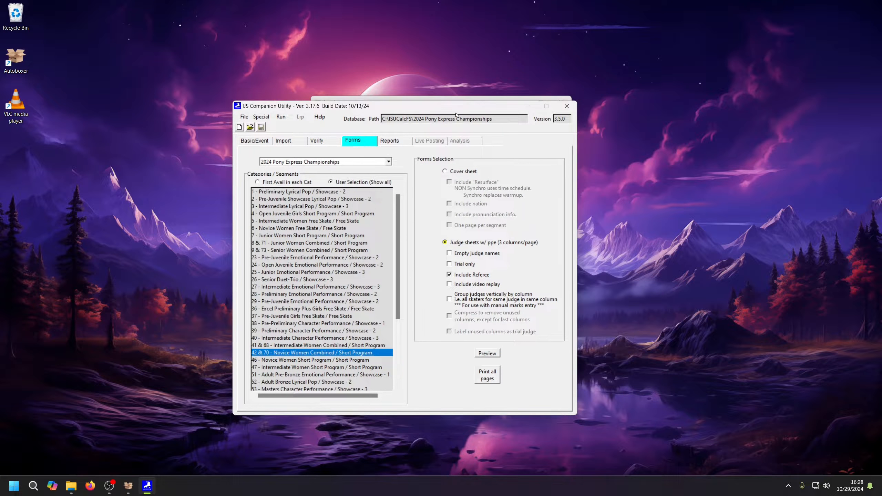
Switch back to Autoboxer and regenerate the Friday box.
click(372, 98)
click(420, 270)
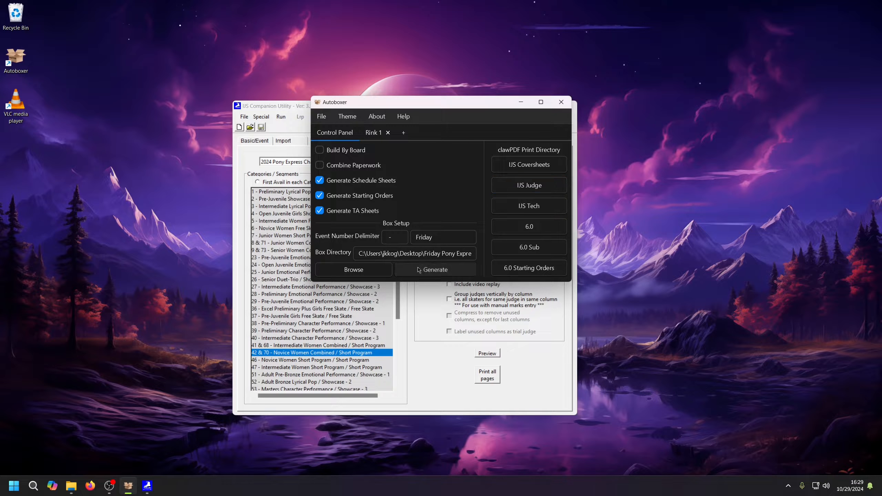